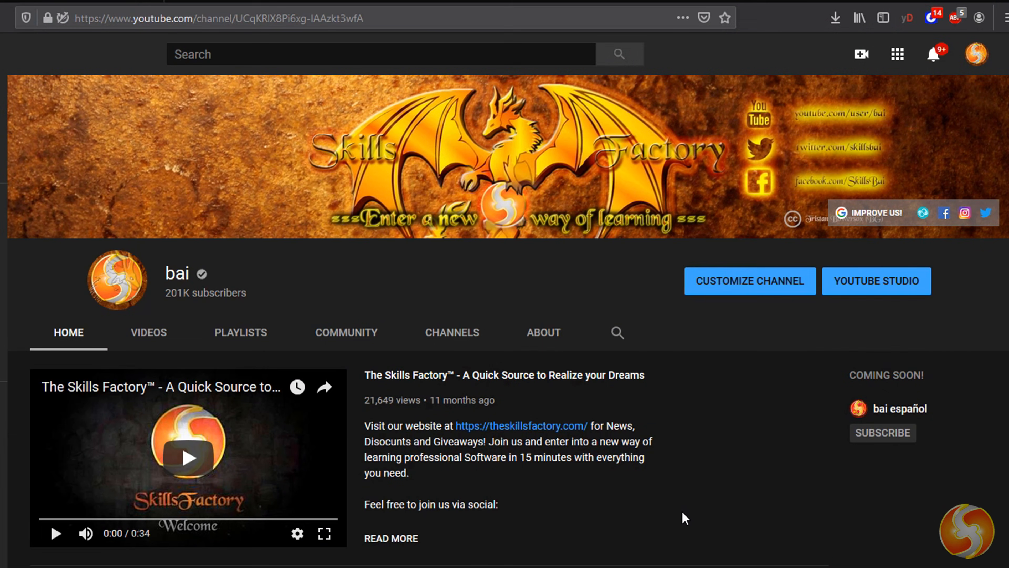
- Scroll down the channel home page to the Our latest Reviews video list
scroll(668, 514, down, 10)
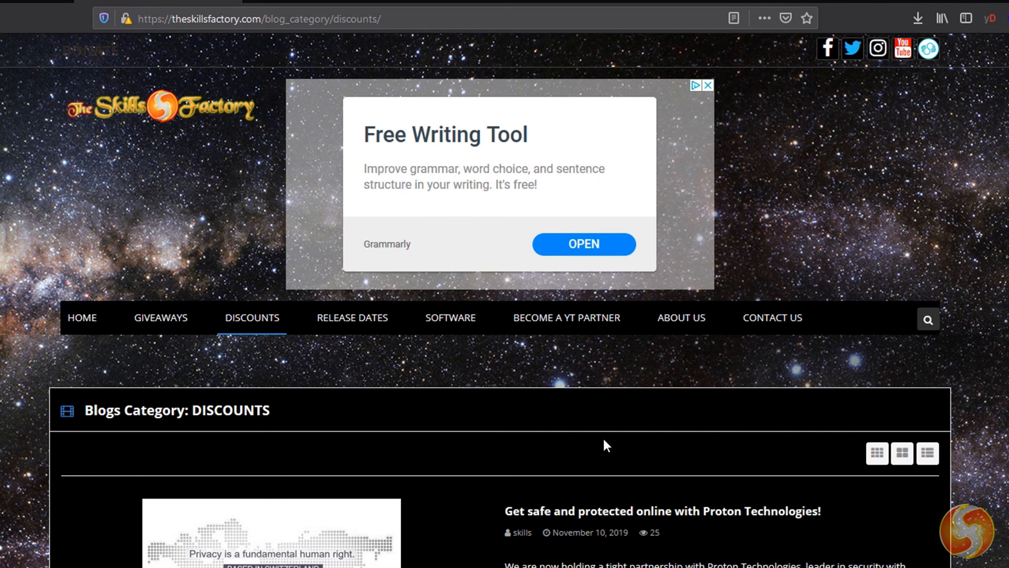
- Scroll the Discounts blog posts down until DesignEvo and FotoJet appear
scroll(603, 438, down, 10)
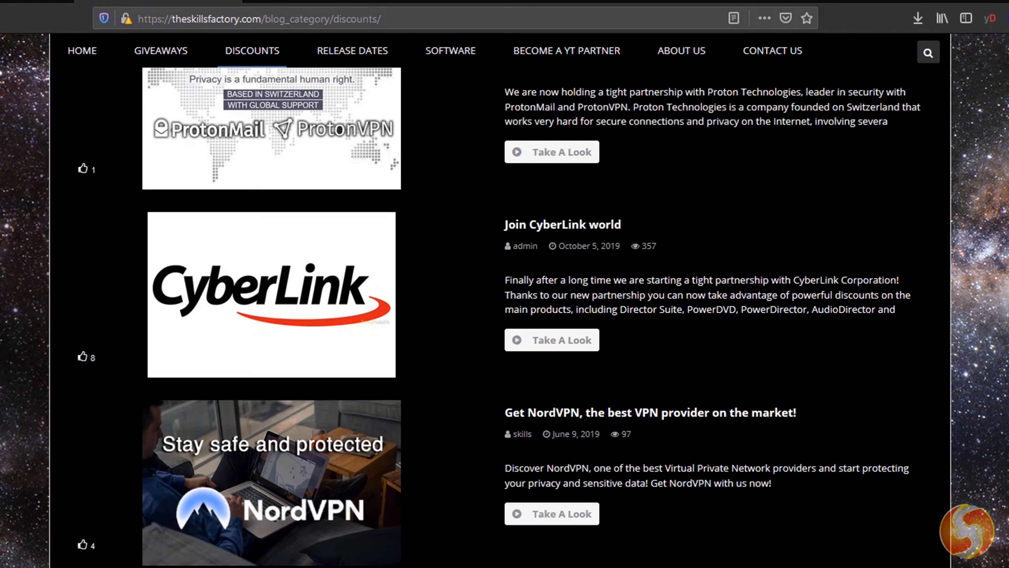
scroll(603, 438, down, 10)
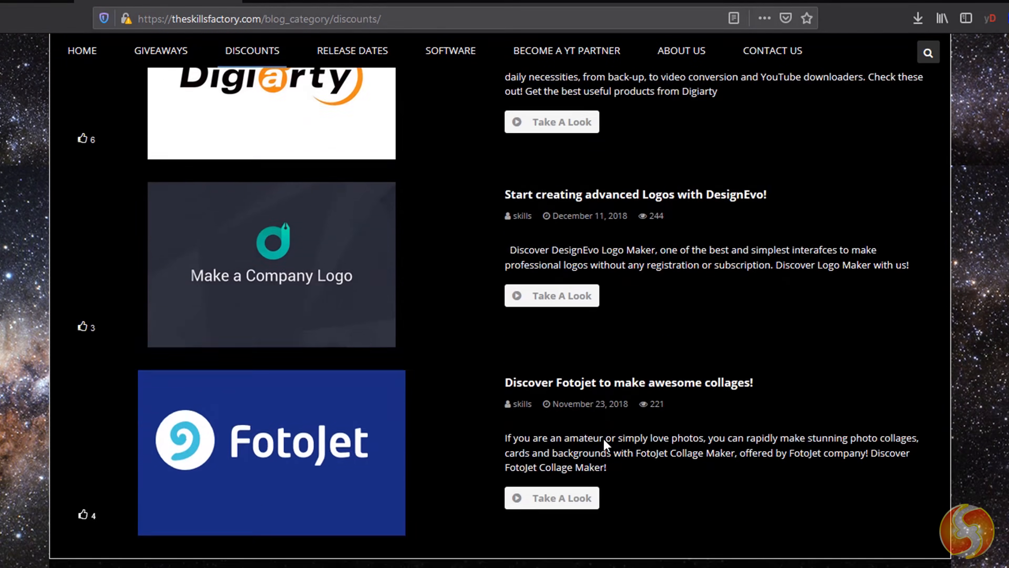
scroll(603, 438, down, 3)
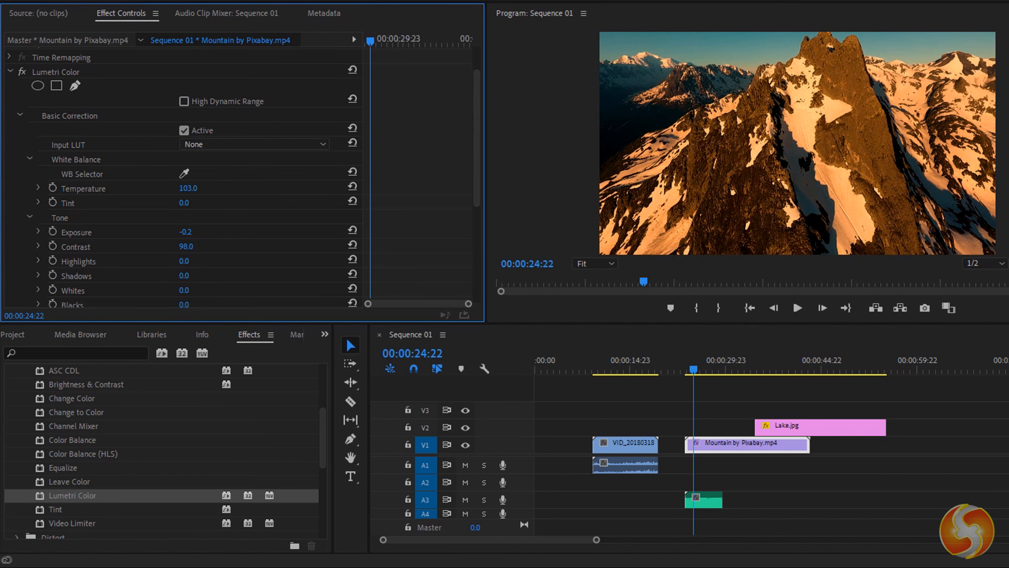
- Scroll the Video & Audio plans to Premiere Pro and open its plan and pricing details
scroll(193, 248, down, 1)
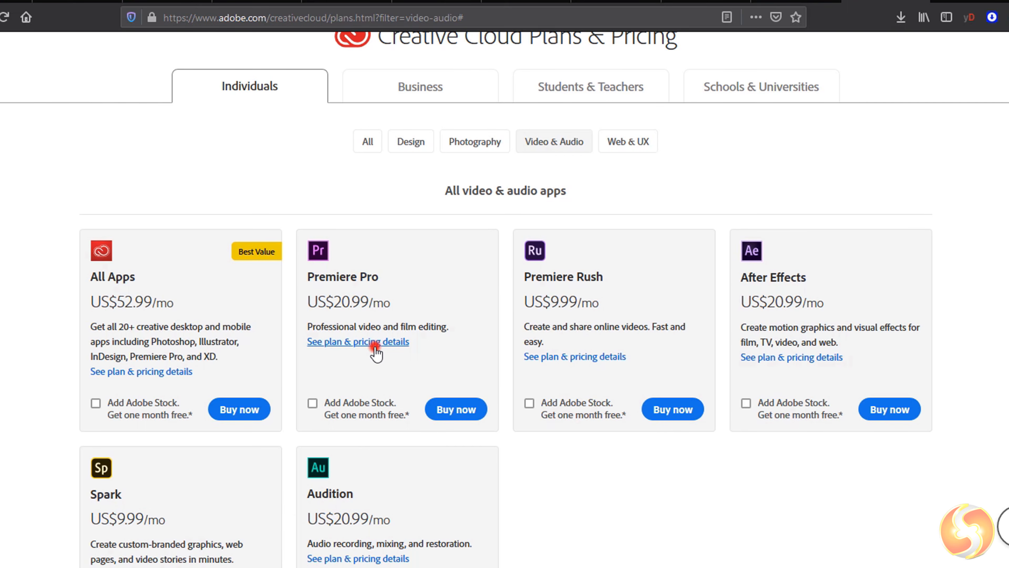
click(374, 346)
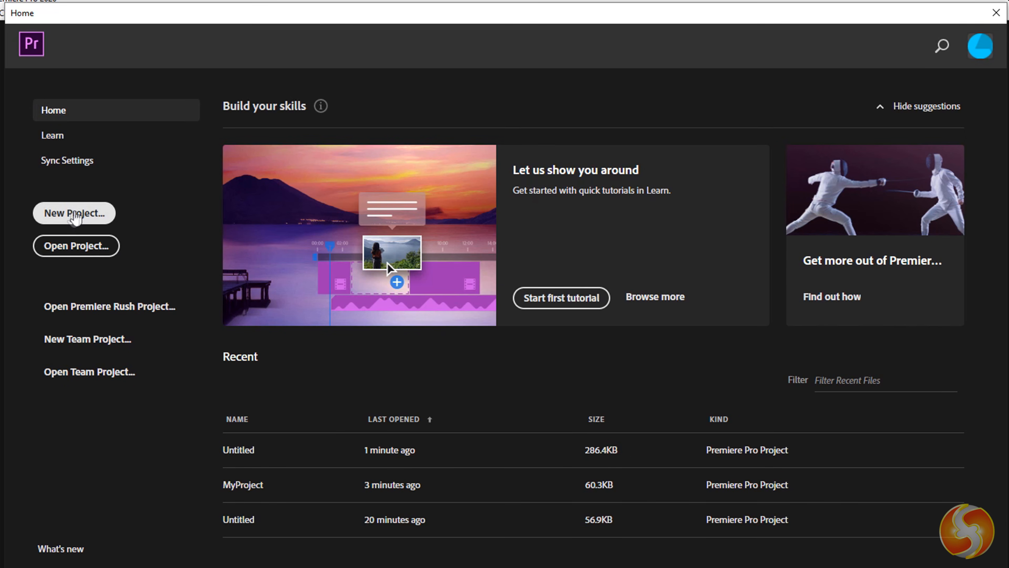
- Create the project MyNewProject, keeping Timecode as the video display format
click(73, 214)
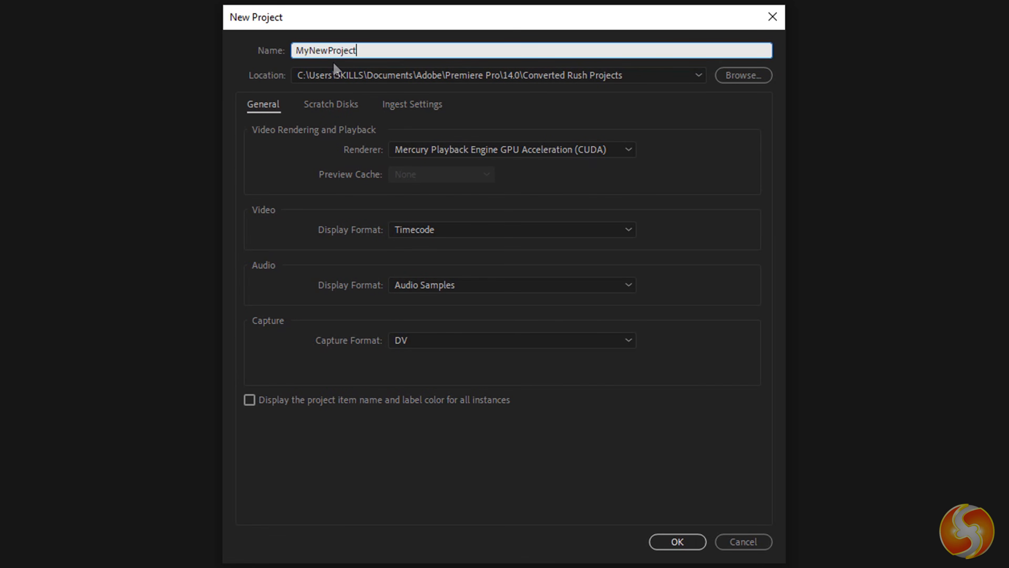
click(483, 229)
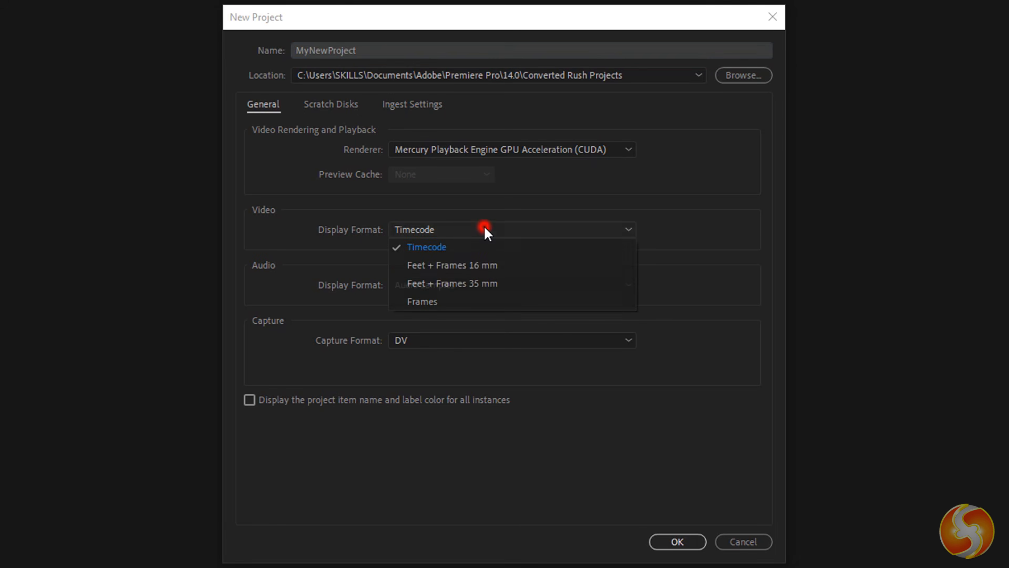
click(460, 251)
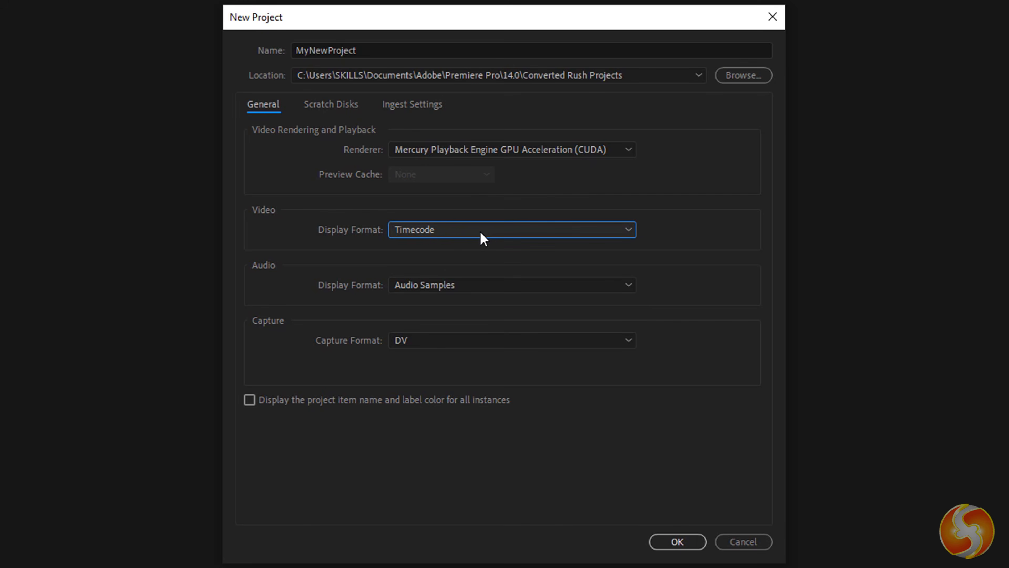
click(687, 542)
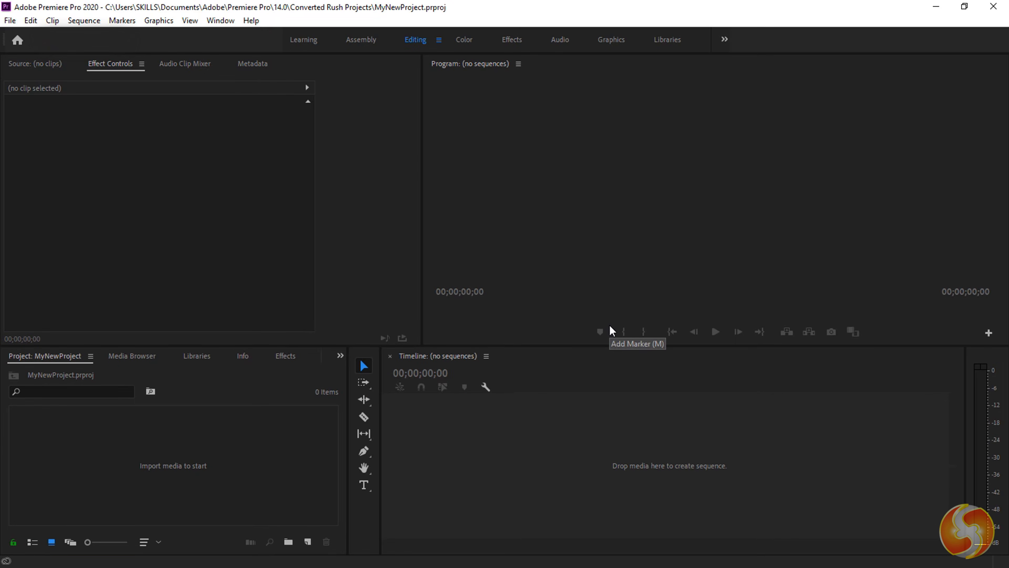
- Try the Color and Effects workspaces, then return to the Editing workspace
click(237, 209)
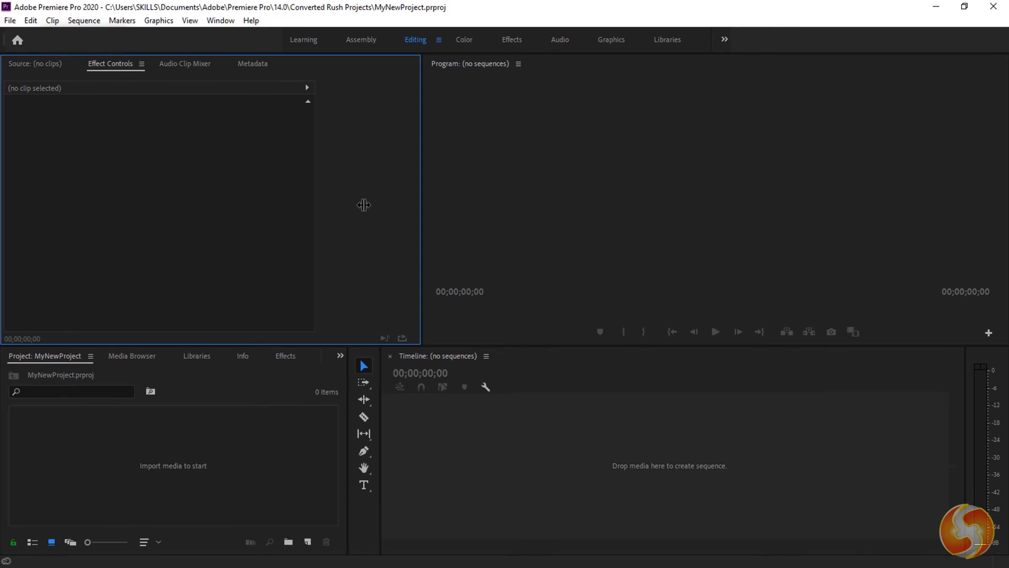
click(600, 195)
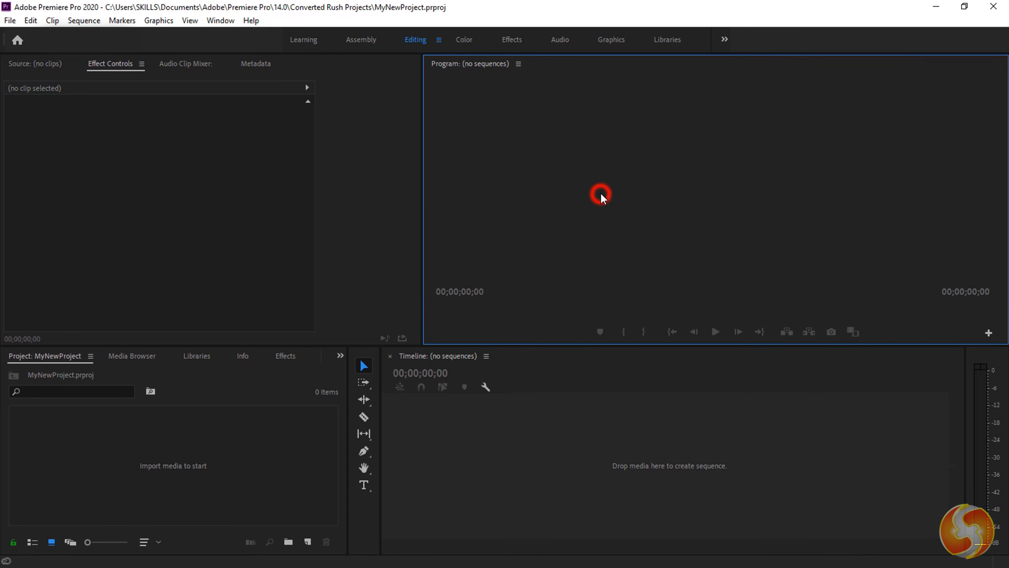
click(622, 425)
click(464, 39)
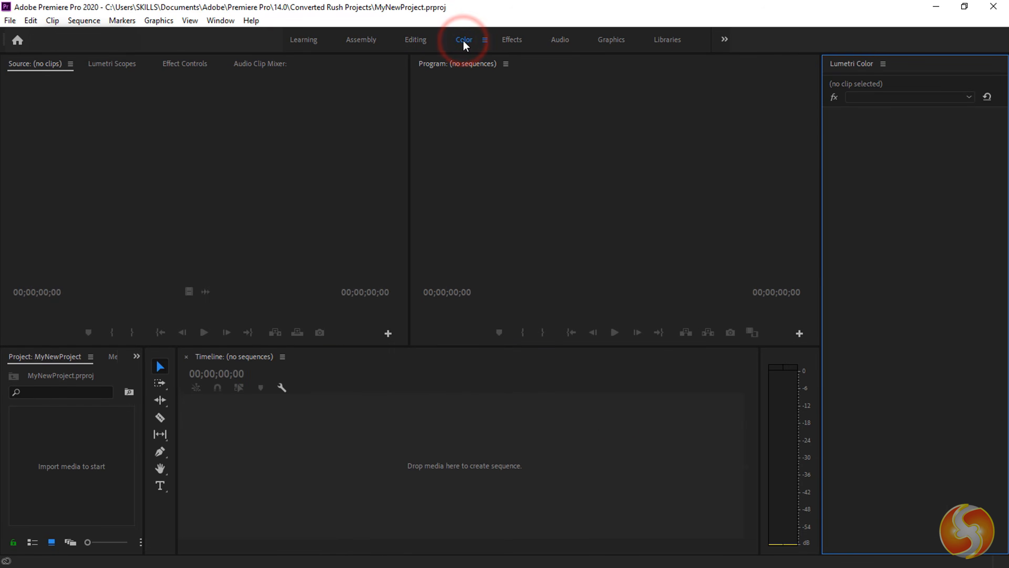
click(515, 39)
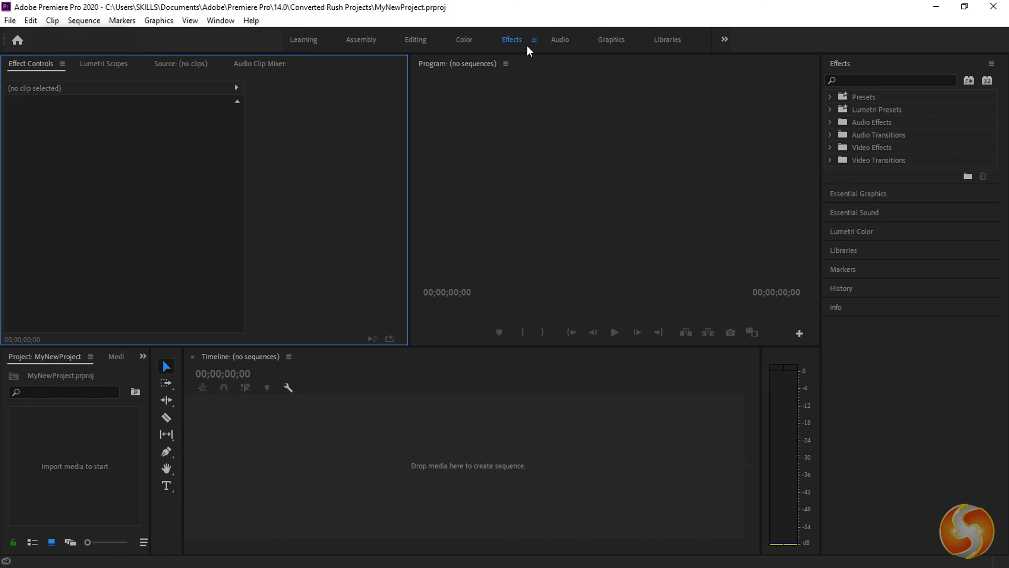
click(415, 40)
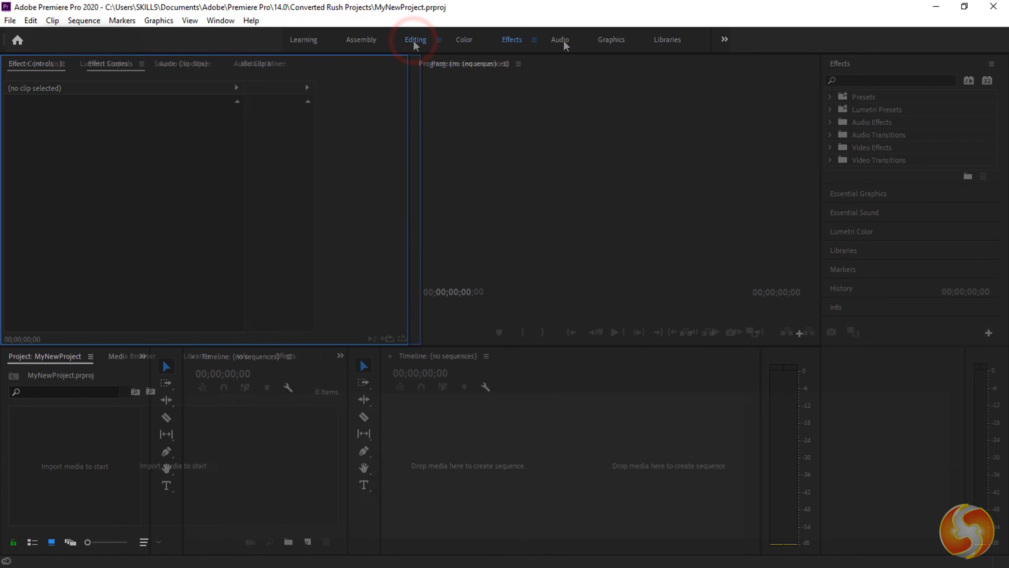
- Add the Lumetri Color panel to the Editing workspace from the Window menu
click(619, 451)
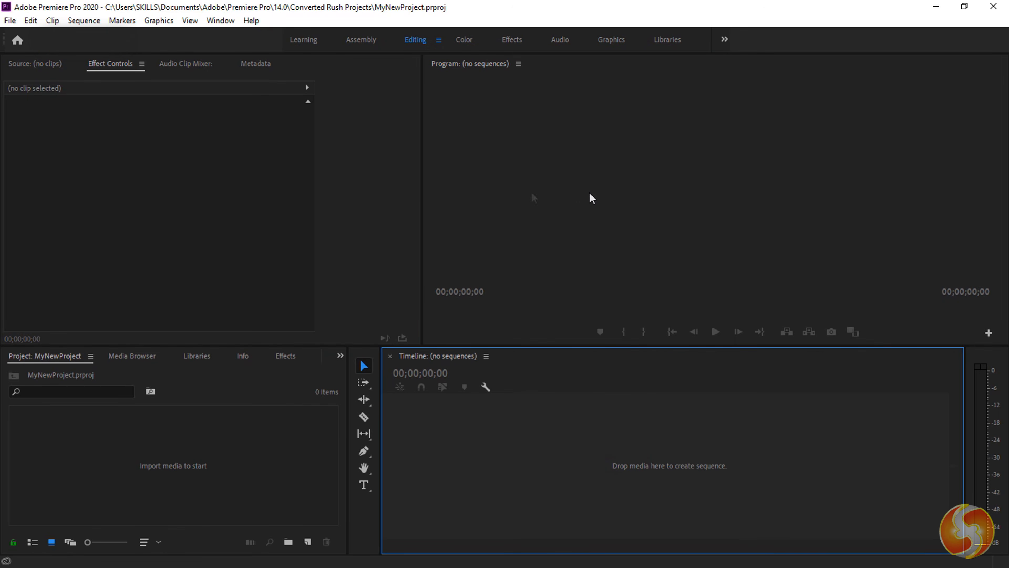
click(221, 21)
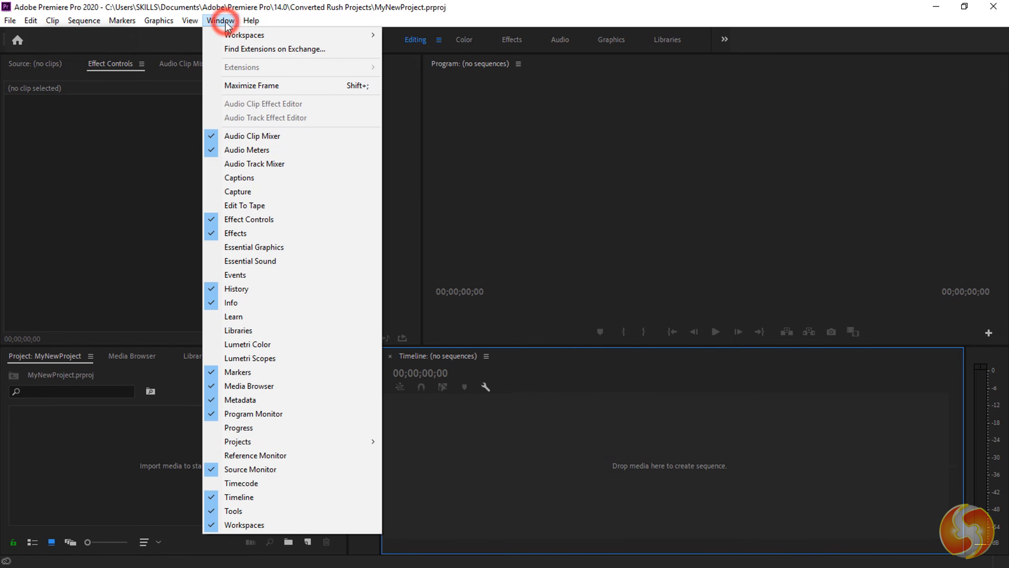
click(284, 346)
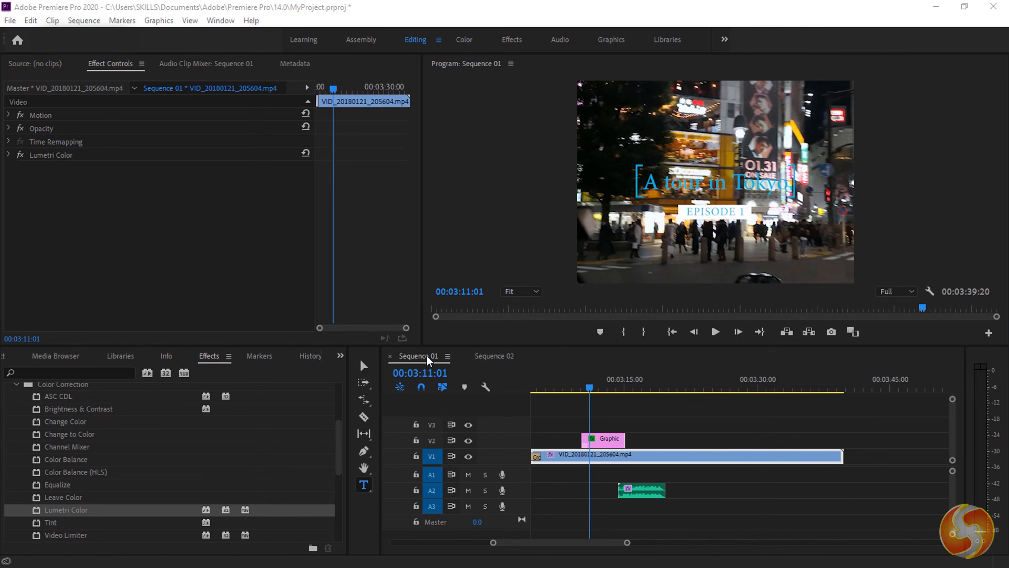
- Compare Sequence 01 and Sequence 02 in the timeline, ending on Sequence 01
click(421, 356)
click(493, 356)
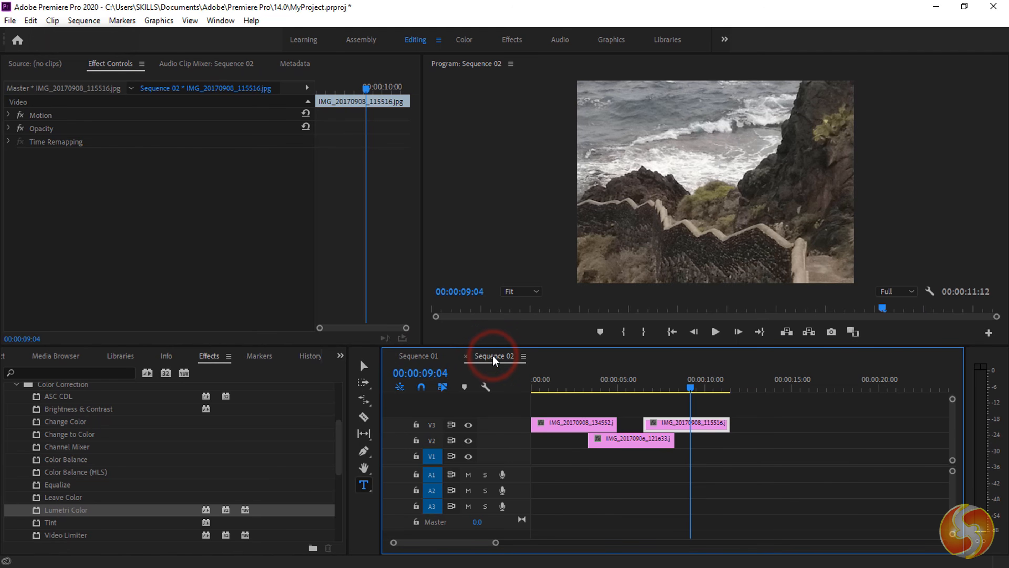
click(422, 356)
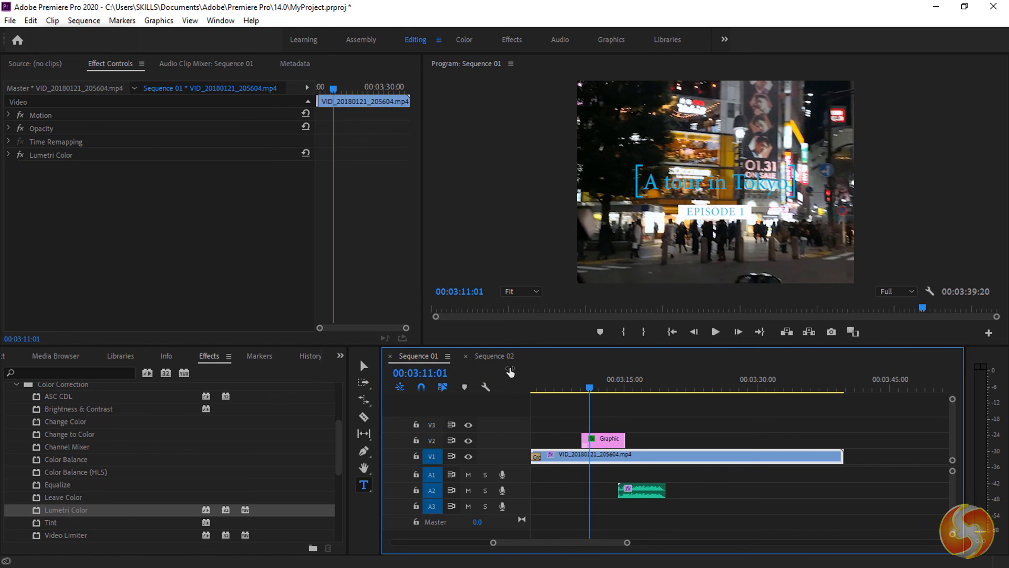
click(492, 356)
mouse_move(693, 383)
mouse_down()
mouse_move(564, 387)
mouse_move(694, 394)
mouse_up()
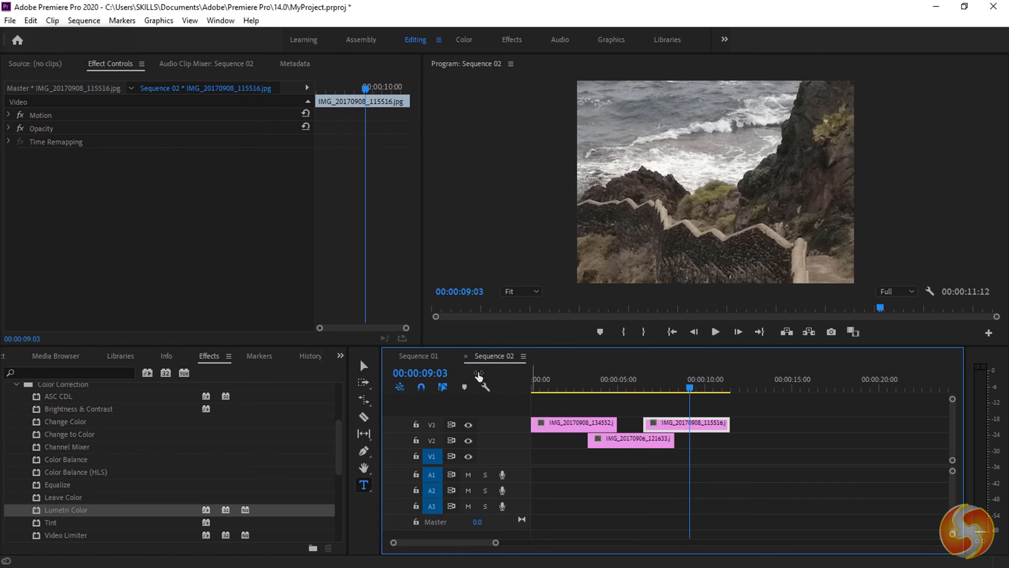
click(420, 356)
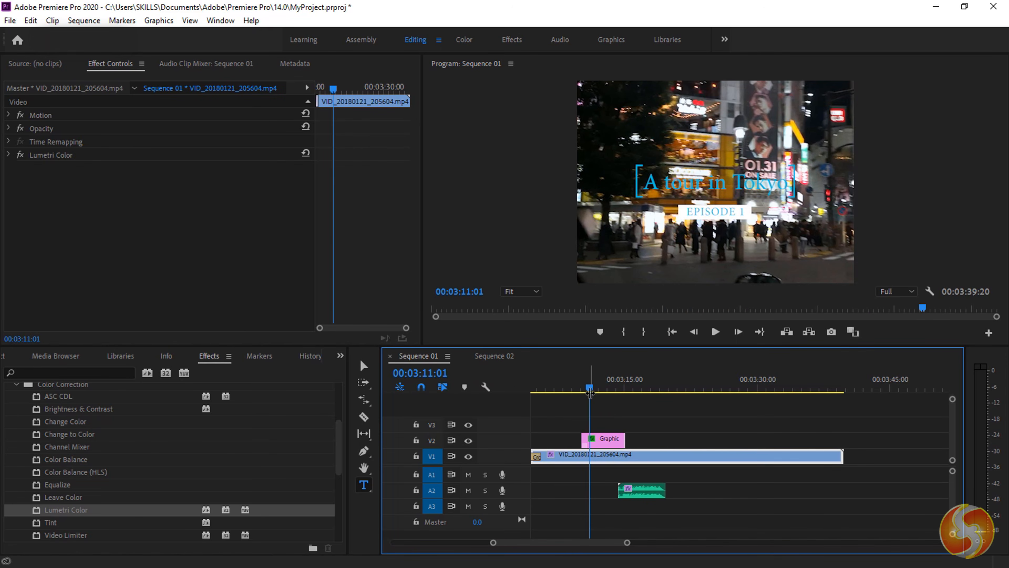
click(494, 357)
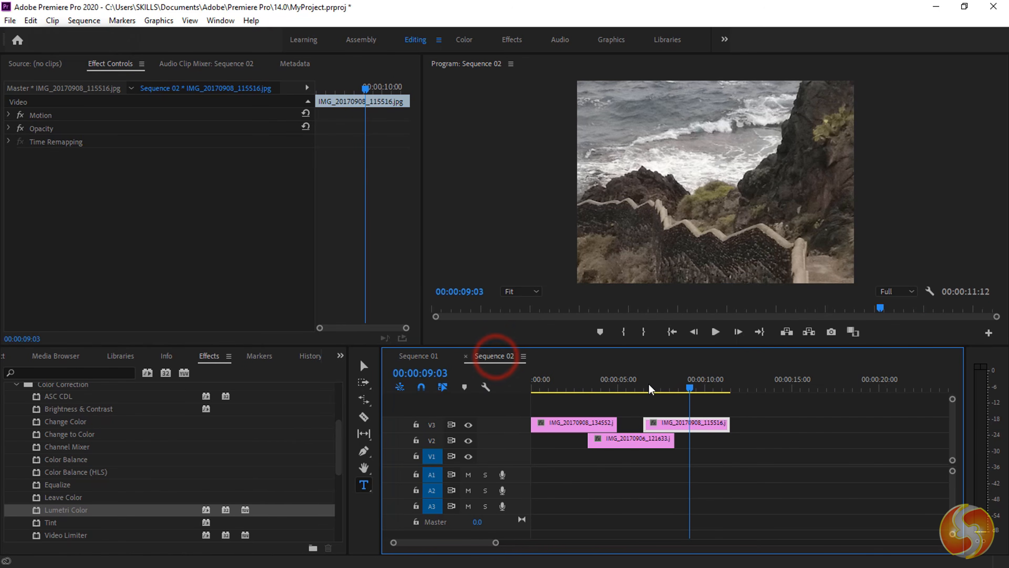
click(416, 357)
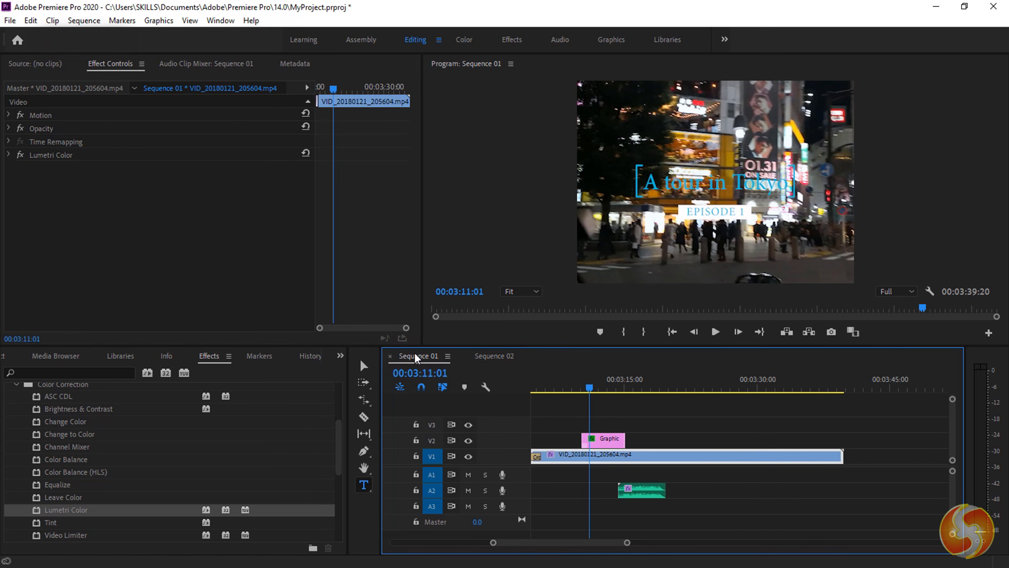
- Shift the Graphic title clip along V2 and scrub around 00:03:09:15 to preview it
drag(606, 439, 668, 439)
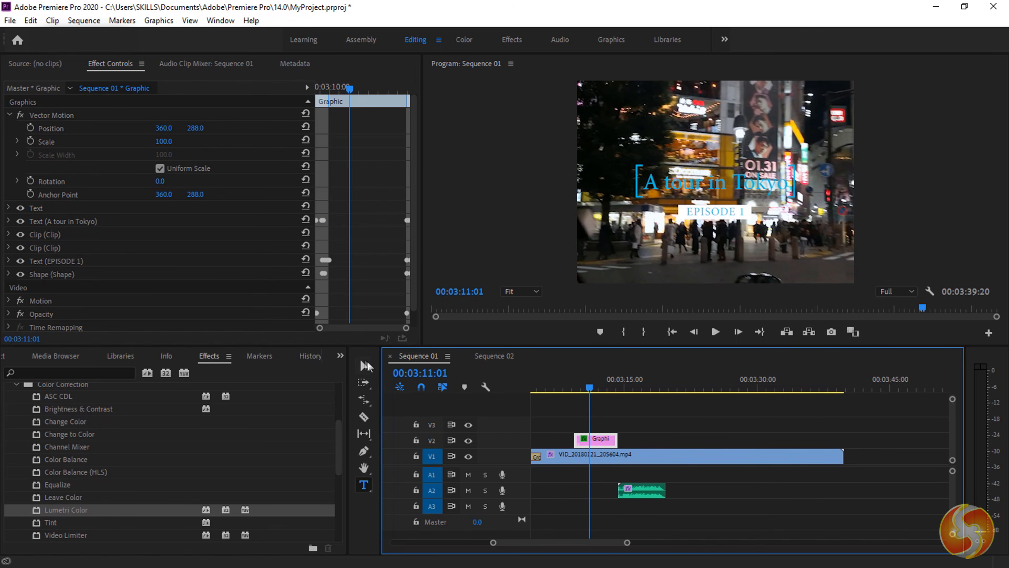
click(361, 510)
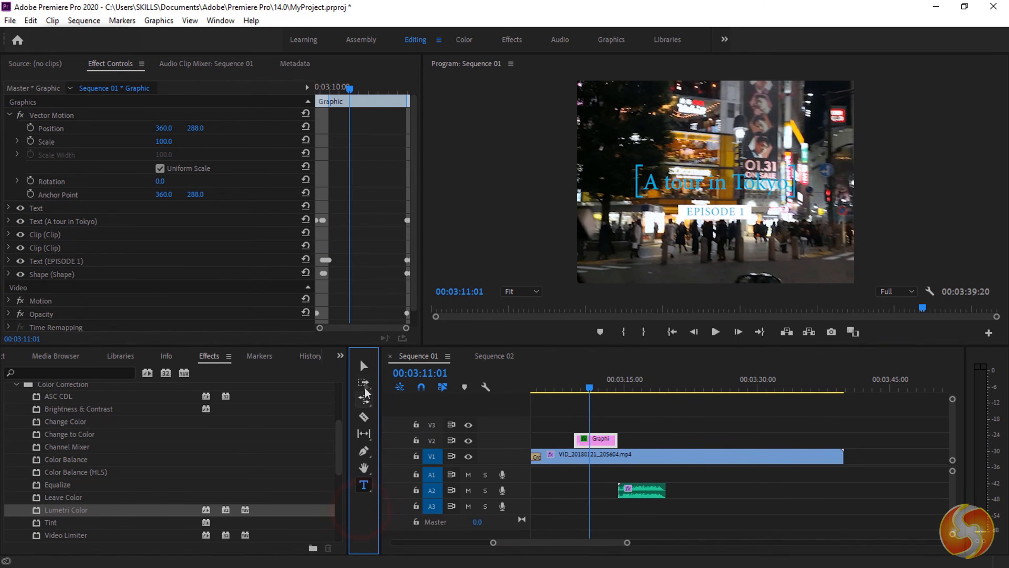
click(577, 389)
drag(576, 392, 690, 400)
- Select the Tokyo clip on V1, show its Motion controls, and bring up the Media Browser
click(38, 63)
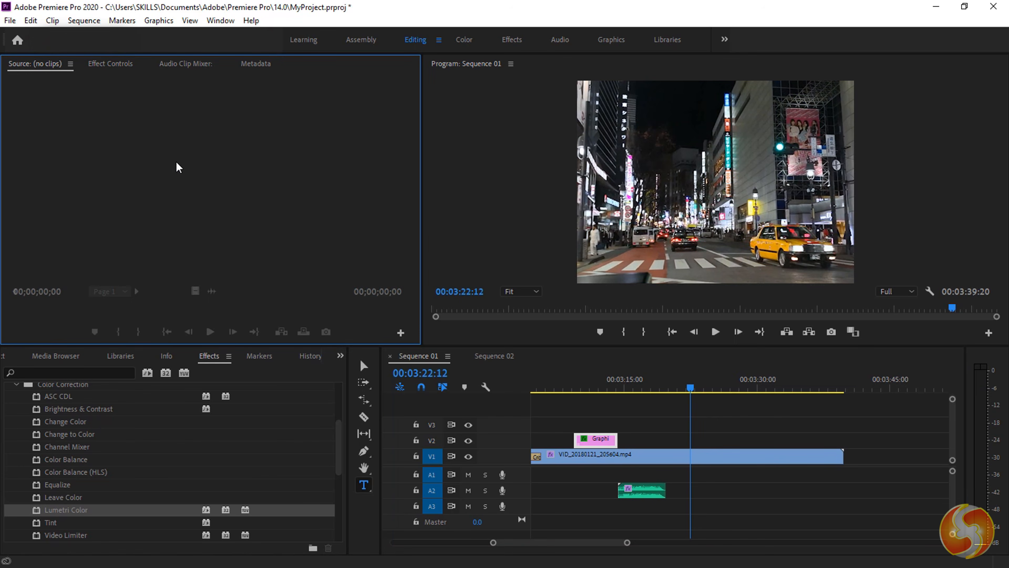
click(117, 64)
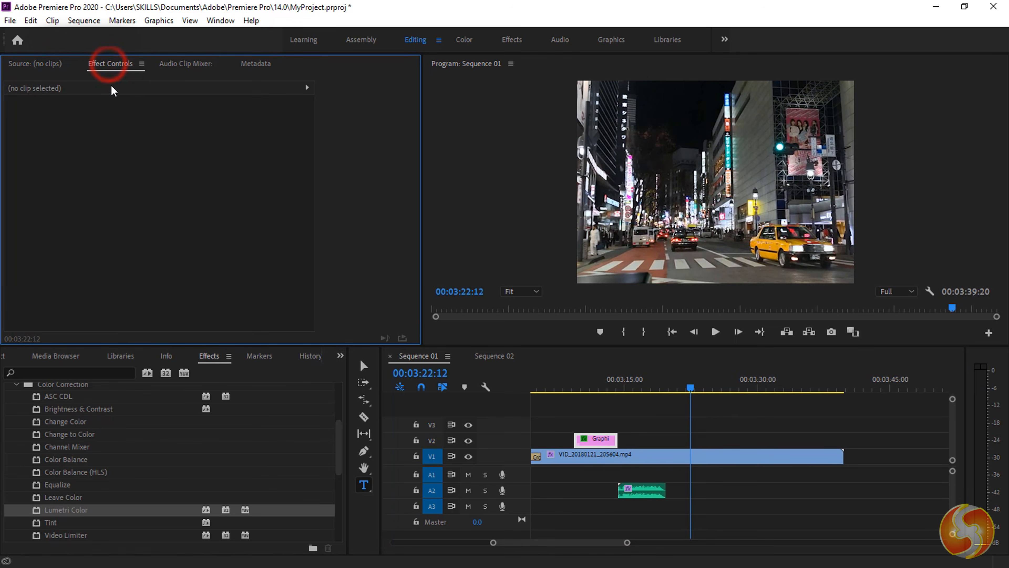
click(578, 457)
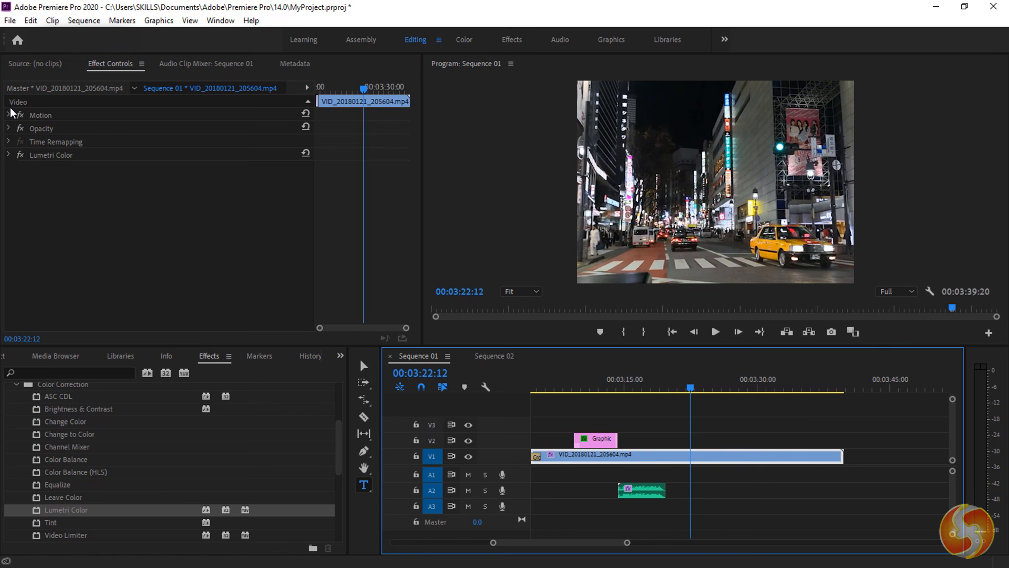
click(10, 116)
click(56, 356)
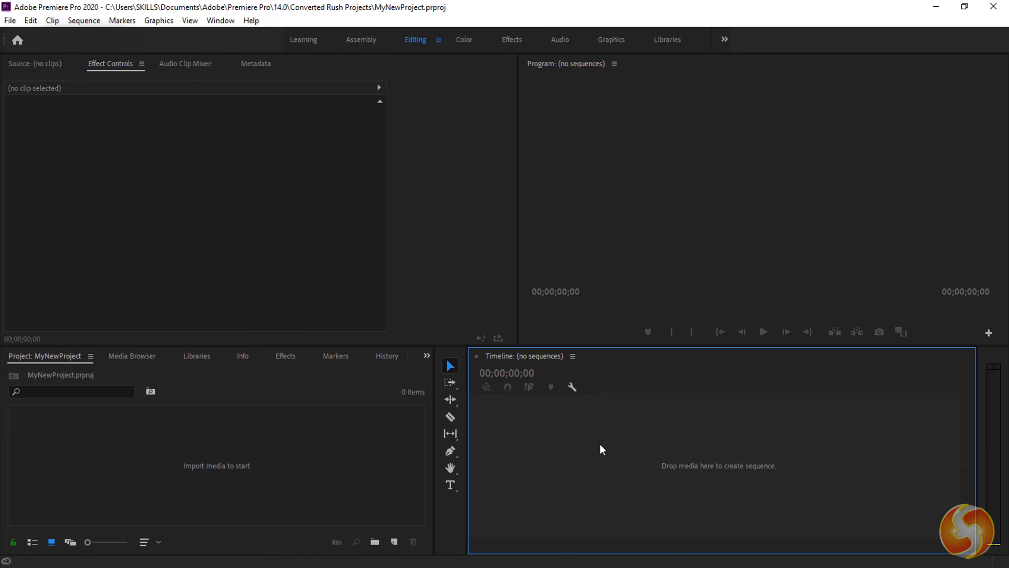
- Start a new sequence using the DVCPROHD 1080i60 preset
key(ctrl+n)
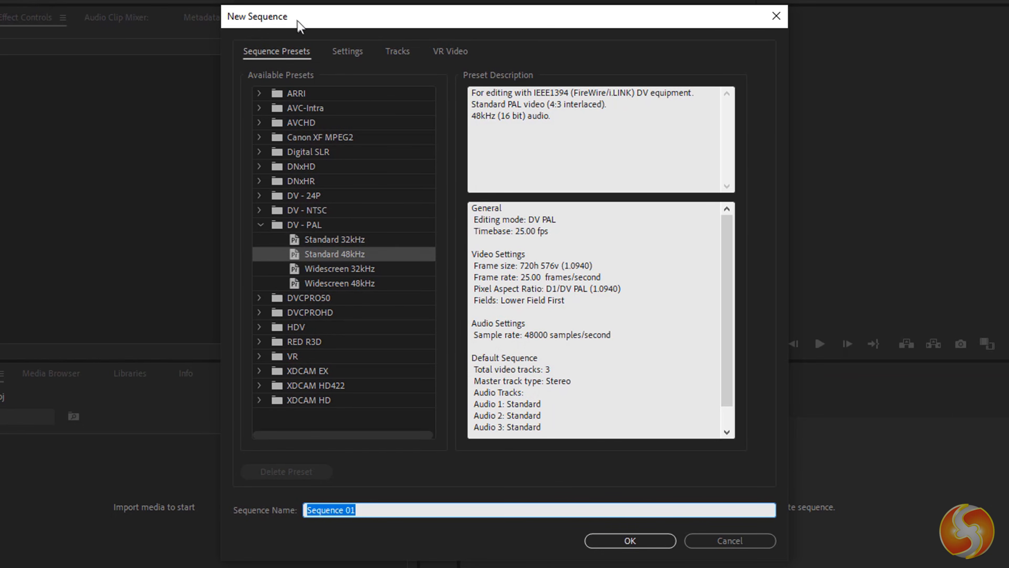
click(341, 269)
click(344, 280)
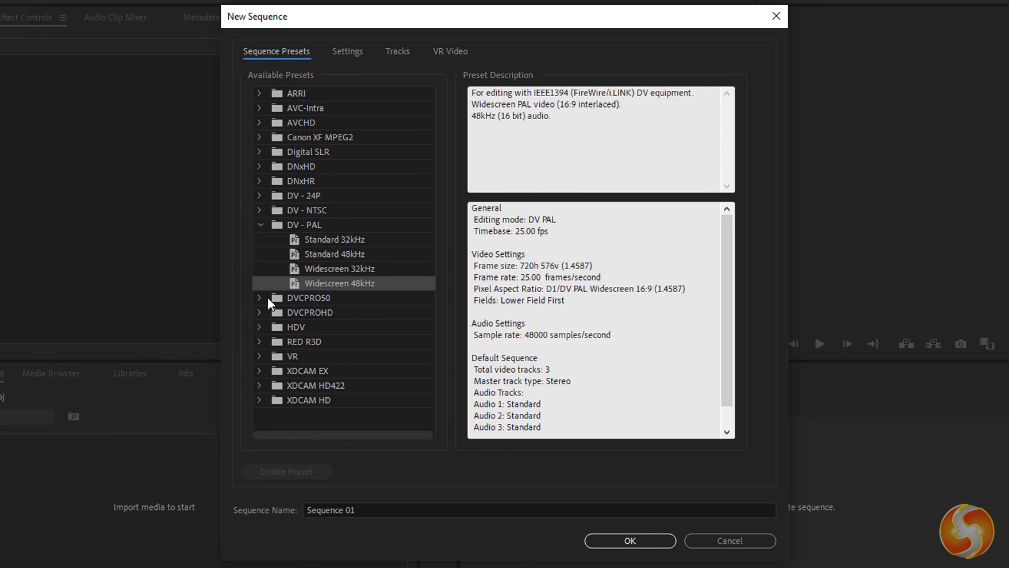
click(259, 298)
click(261, 341)
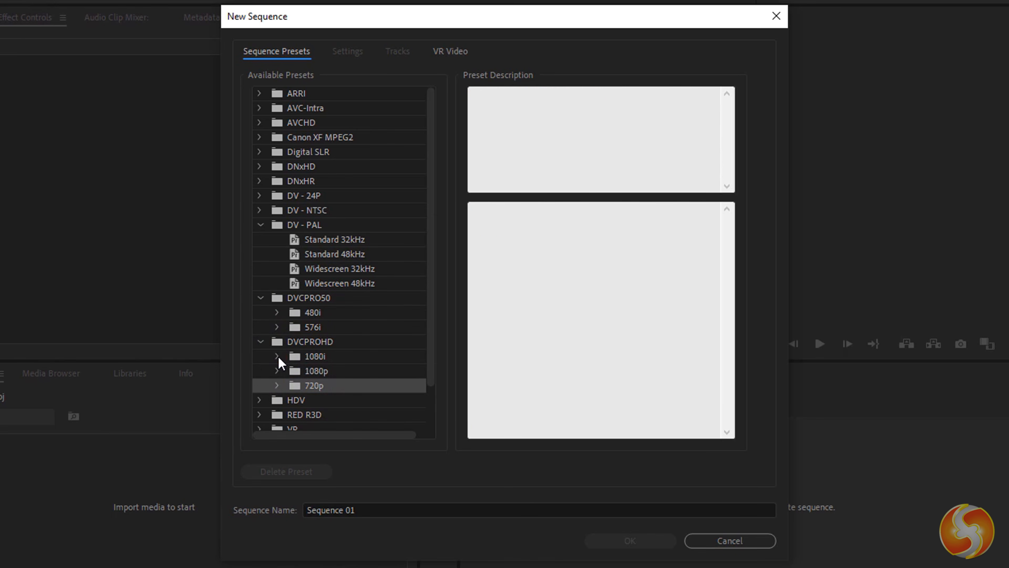
click(277, 356)
click(351, 385)
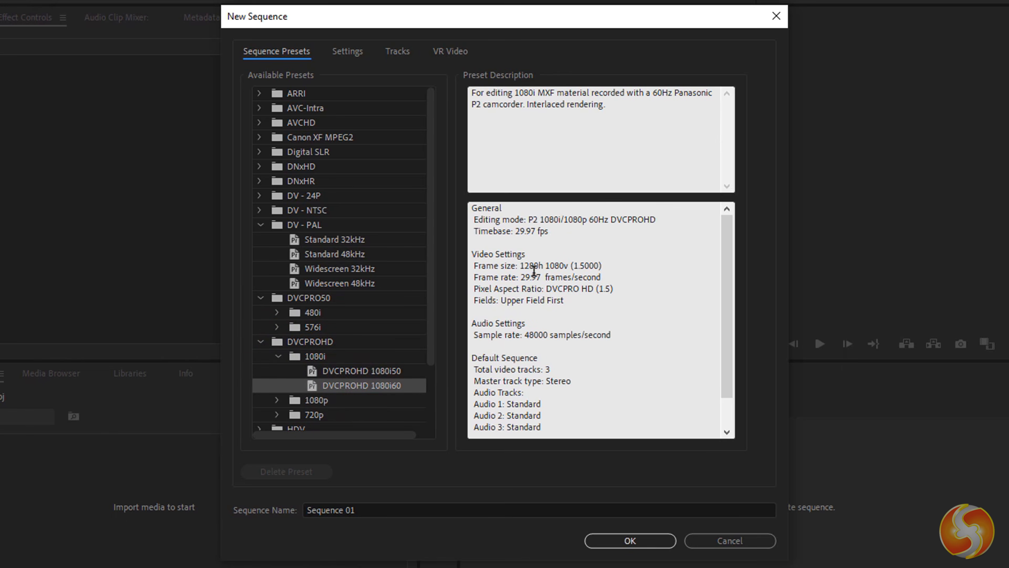
- Set Editing Mode to Custom with 29.97 fps, 1280×1080 frame and 48000 Hz audio
click(342, 50)
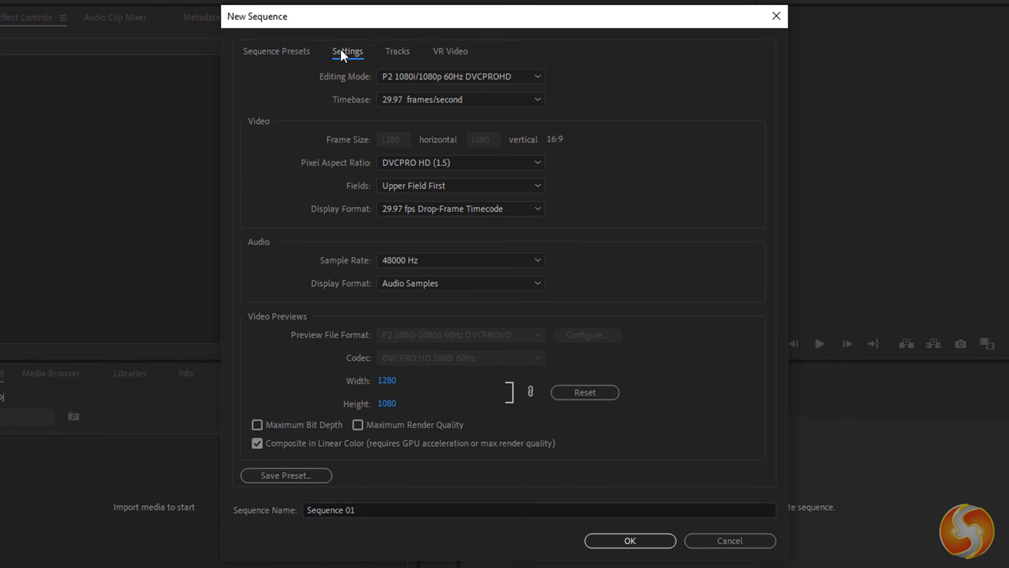
click(485, 78)
scroll(446, 134, up, 5)
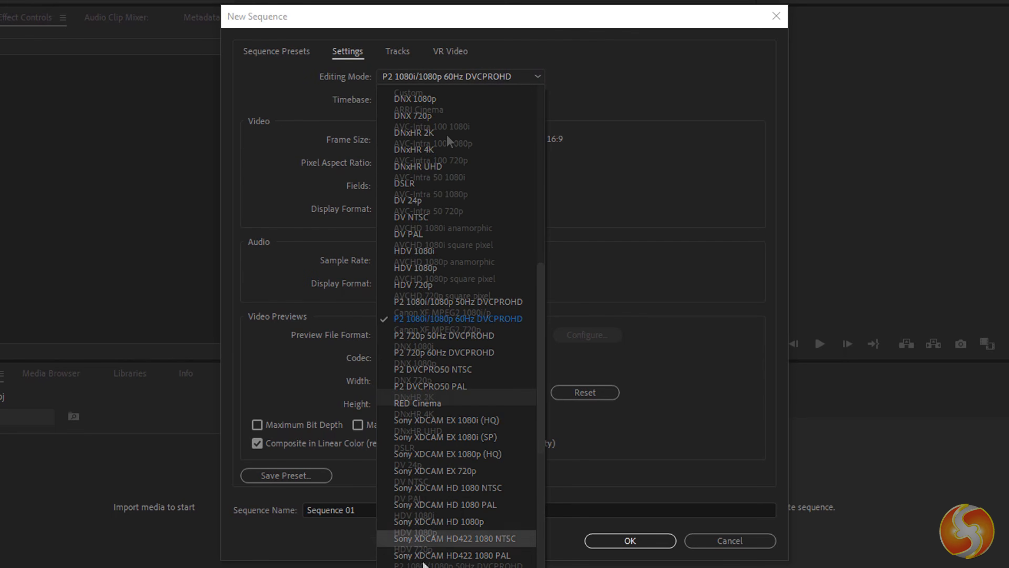
click(433, 93)
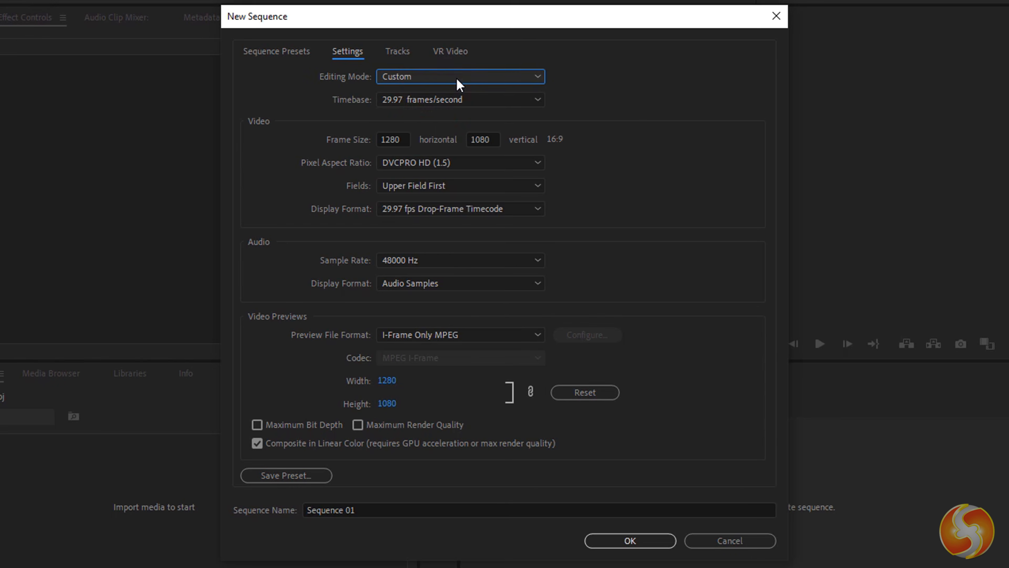
click(458, 104)
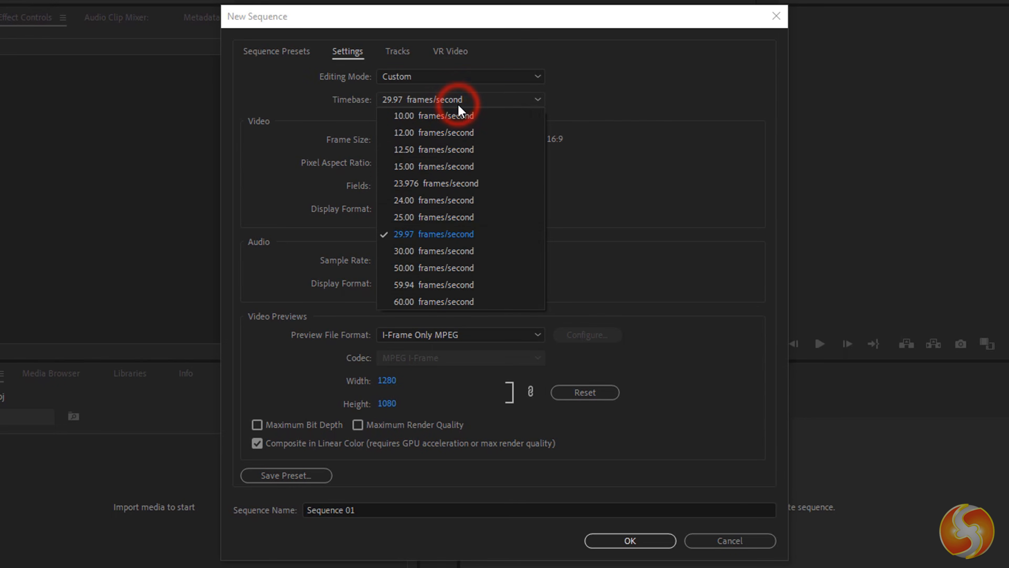
click(448, 235)
click(401, 138)
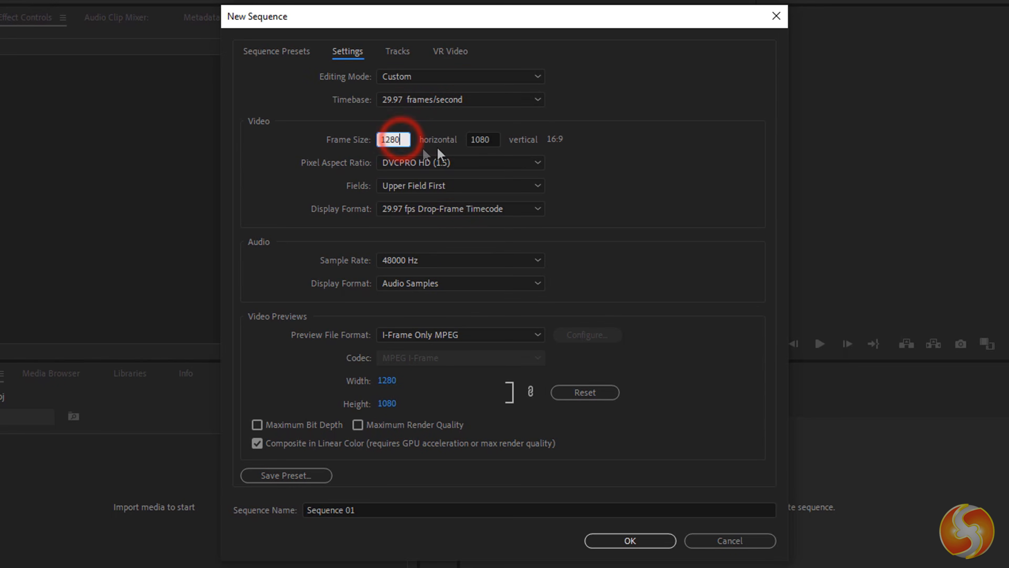
click(481, 139)
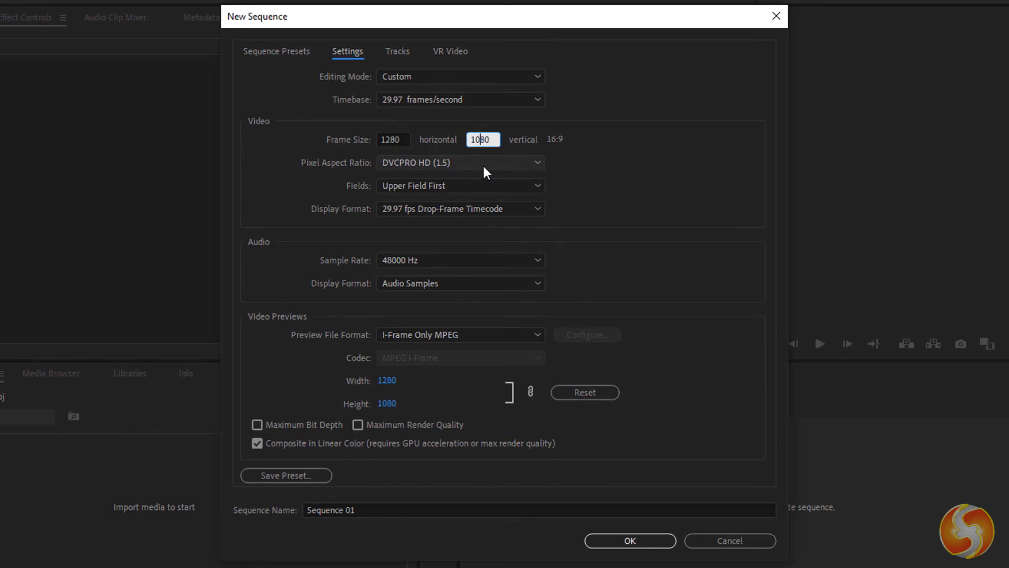
key(Tab)
click(467, 261)
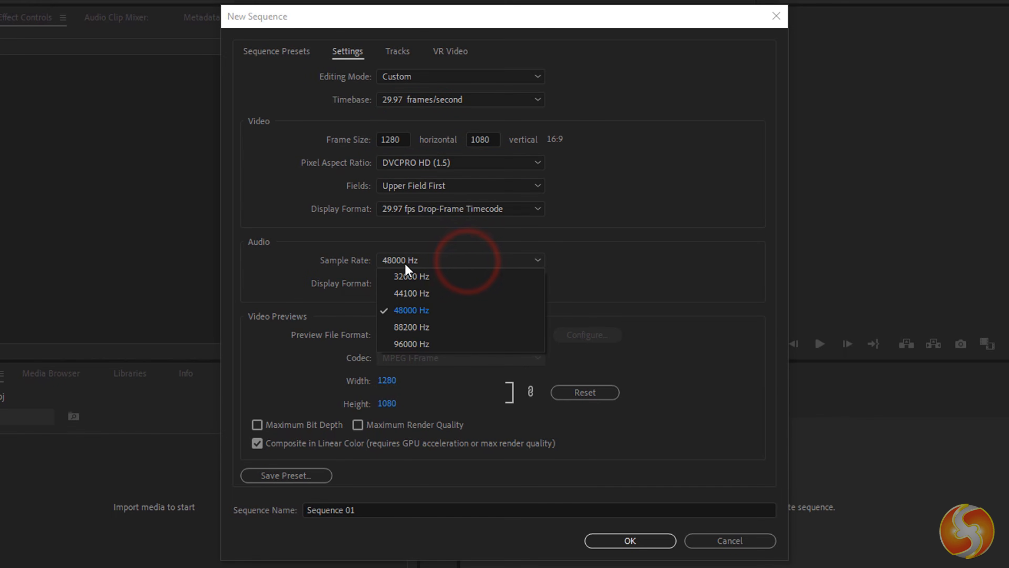
click(424, 309)
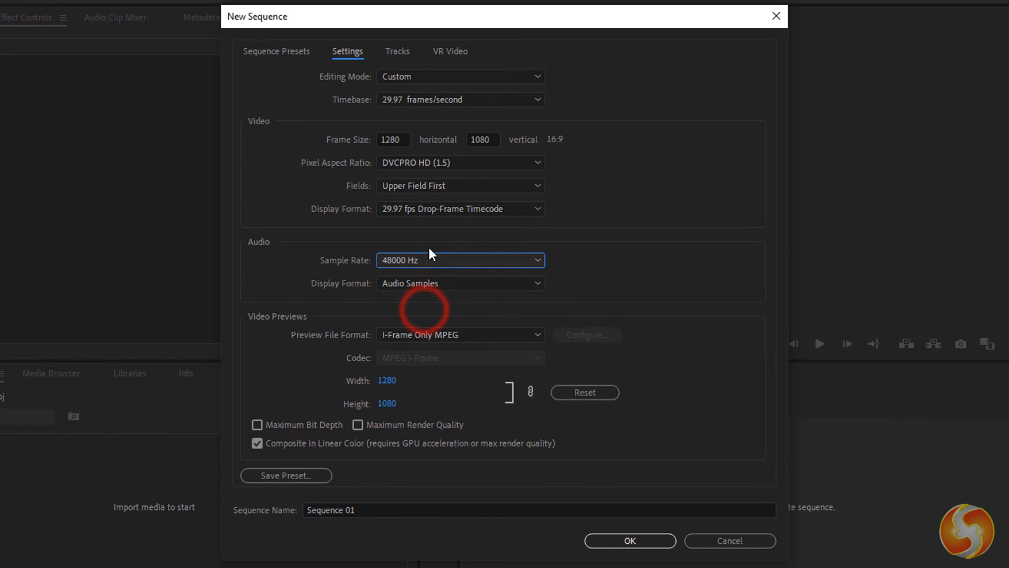
click(641, 542)
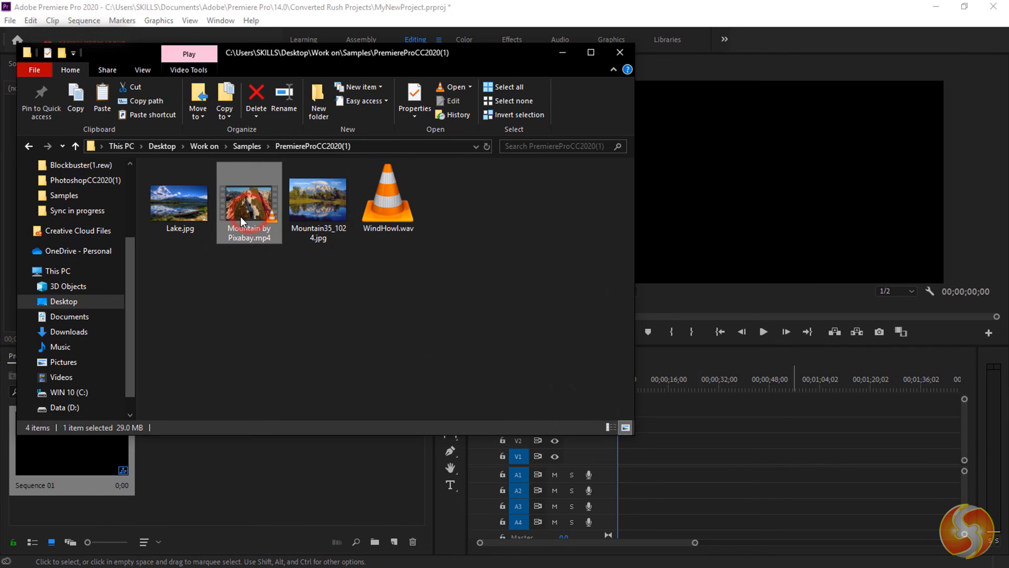
- Drag Mountain by Pixabay.mp4, Mountain35_1024.jpg and Lake.jpg onto the timeline
drag(249, 203, 693, 449)
drag(318, 203, 725, 448)
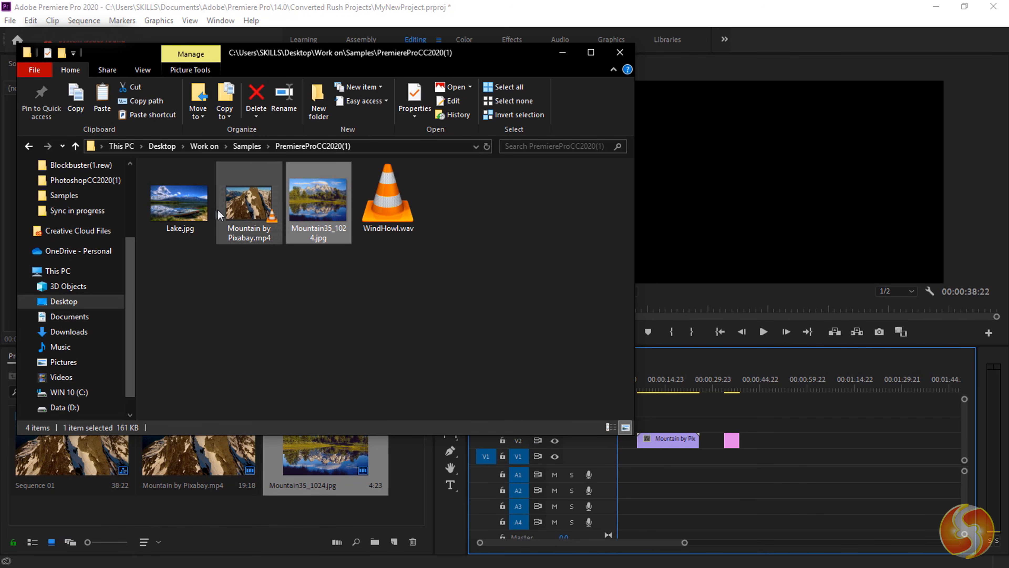
drag(179, 202, 707, 424)
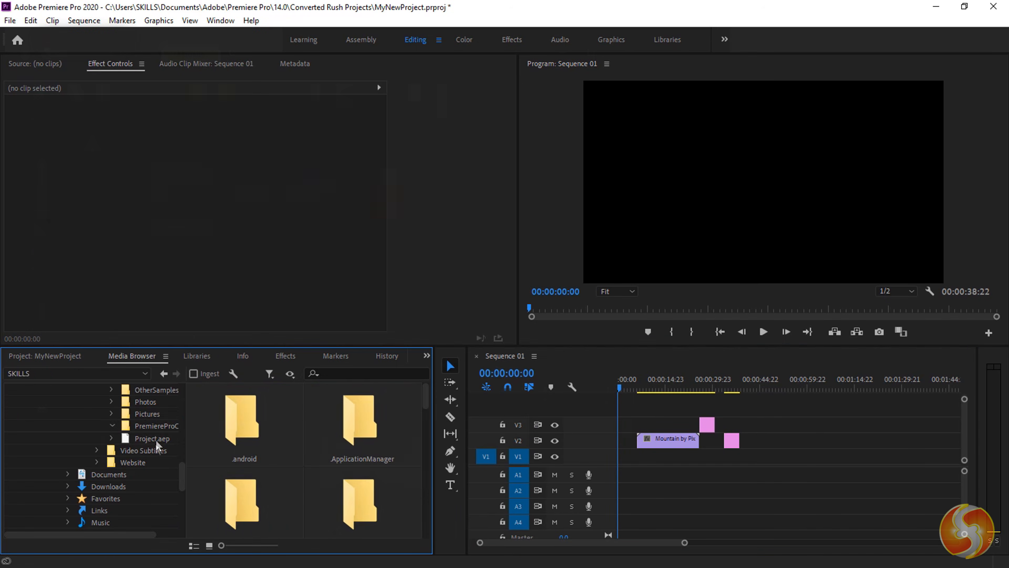
- Place WindHowl.wav from the Media Browser on audio track A1 and return to the Project bin
click(132, 424)
scroll(386, 503, down, 1)
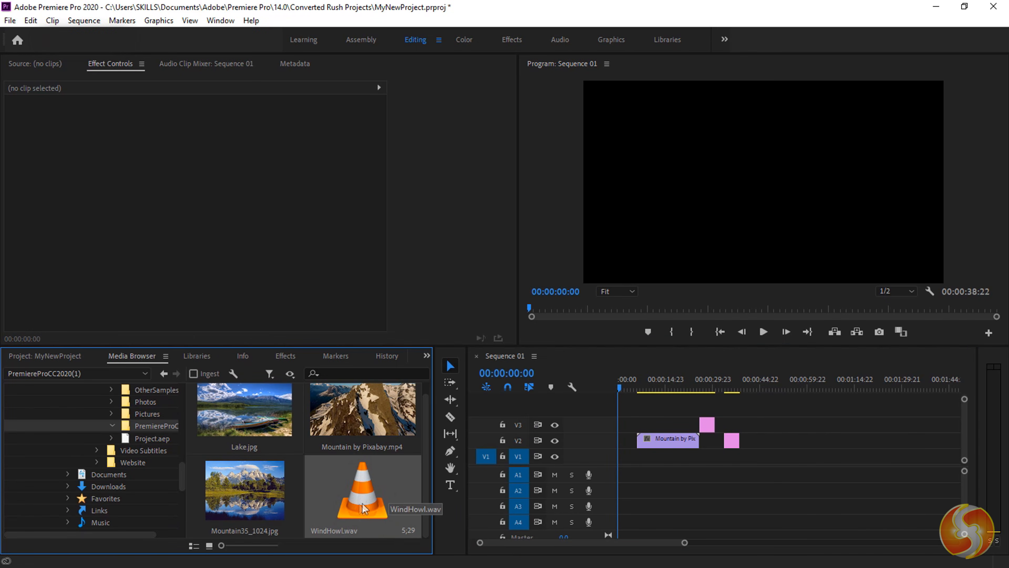
drag(362, 503, 662, 475)
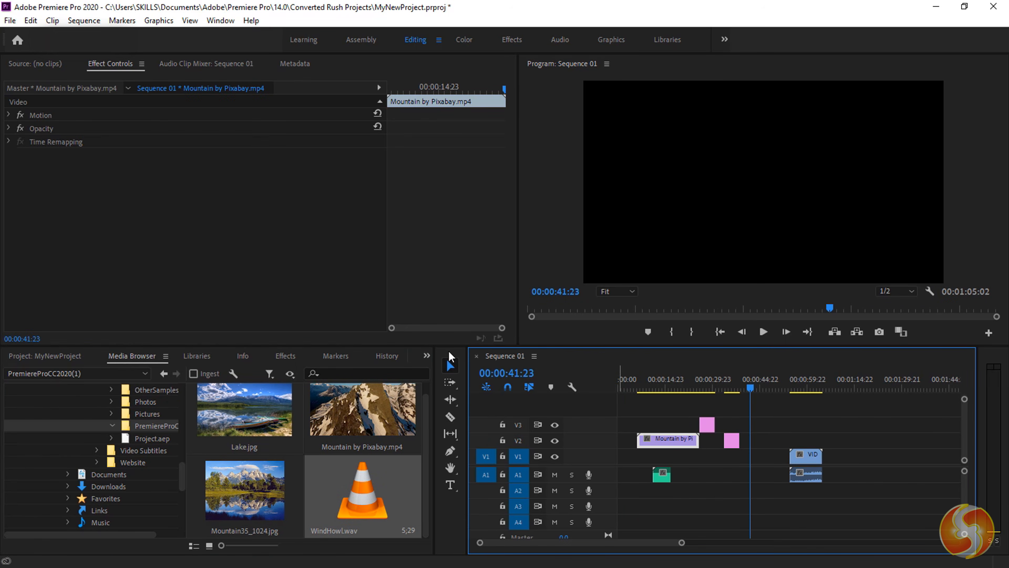
click(47, 356)
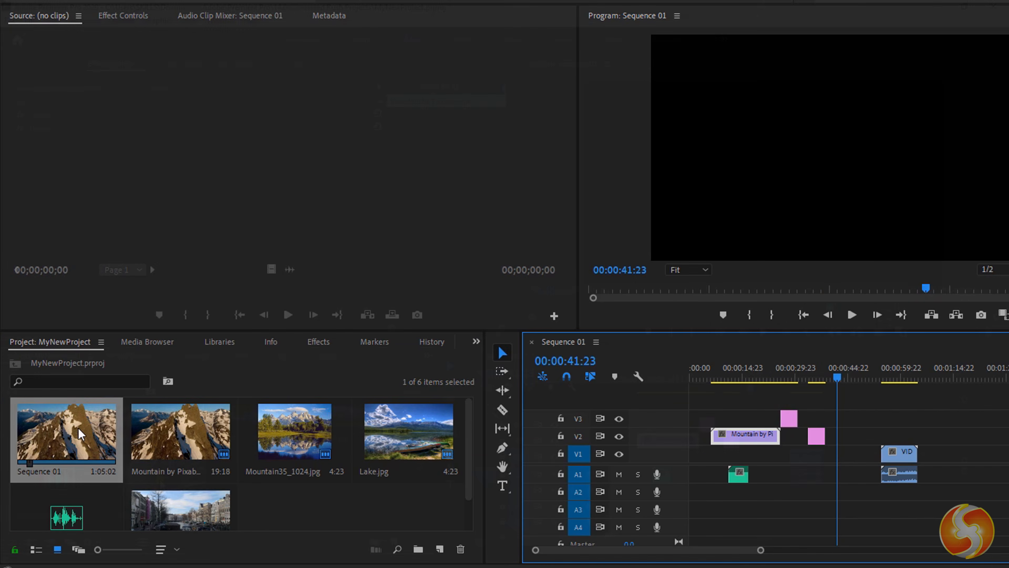
- Preview the mountain clip and stills in Source, toggle audio-only view, and play the street clip
double_click(199, 436)
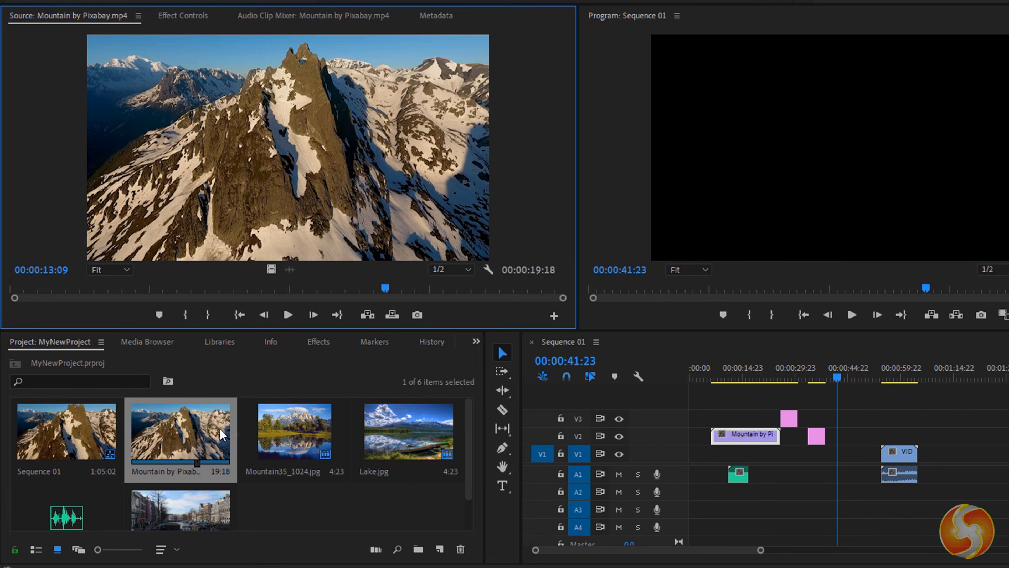
double_click(292, 431)
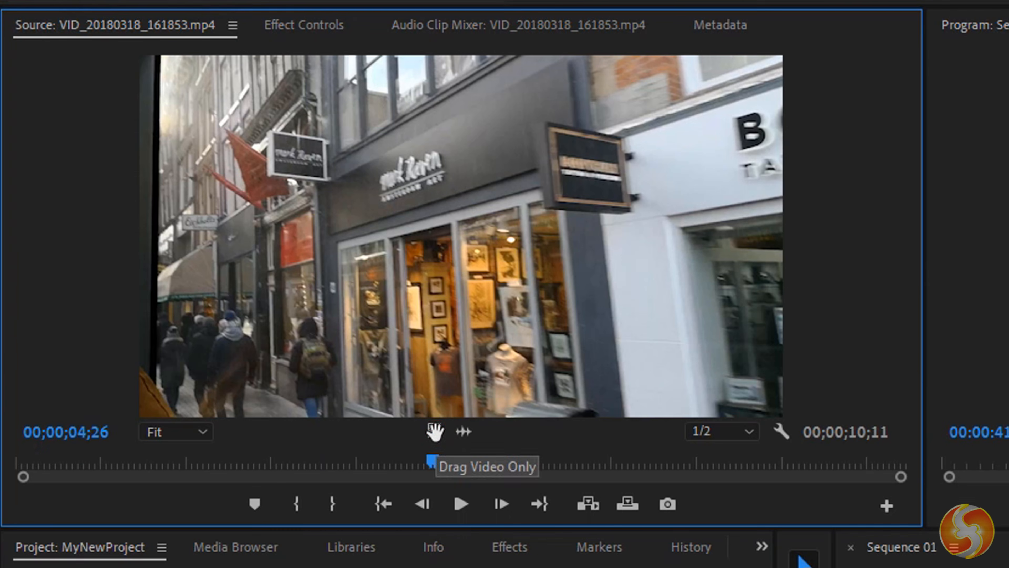
click(461, 431)
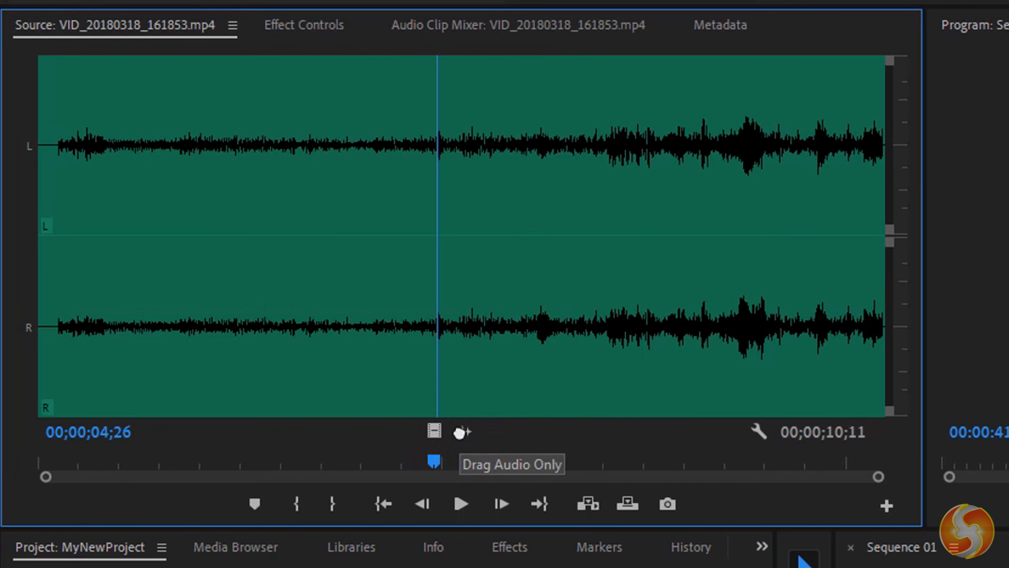
click(430, 432)
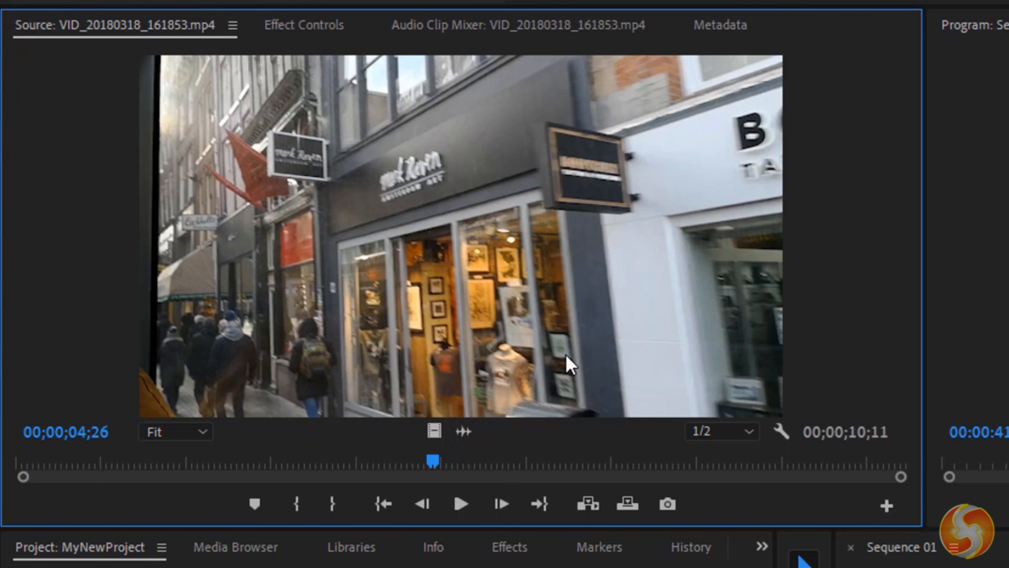
click(462, 505)
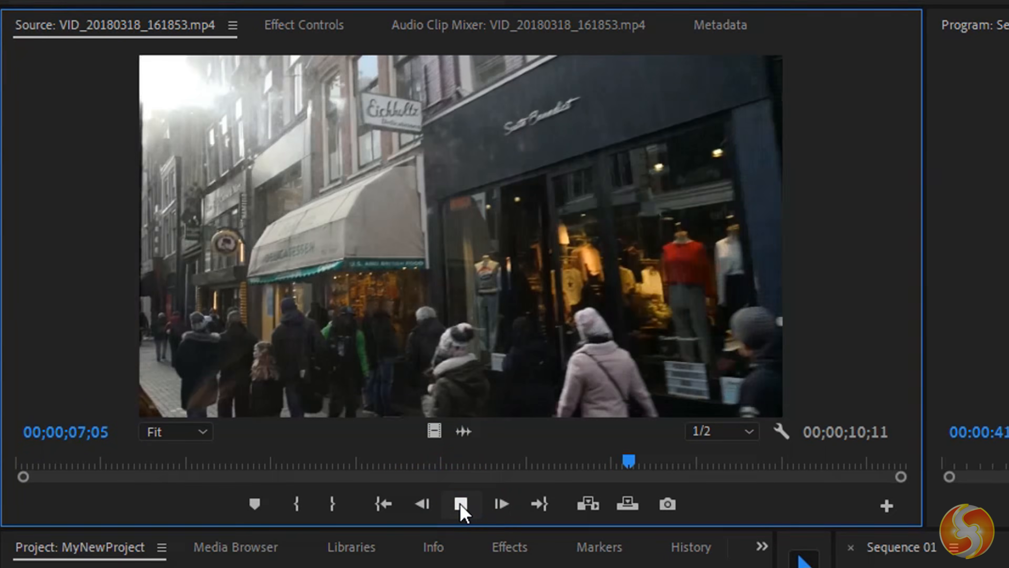
click(461, 509)
- Lower the Source playback resolution to 1/4, then set it back to Full
click(751, 432)
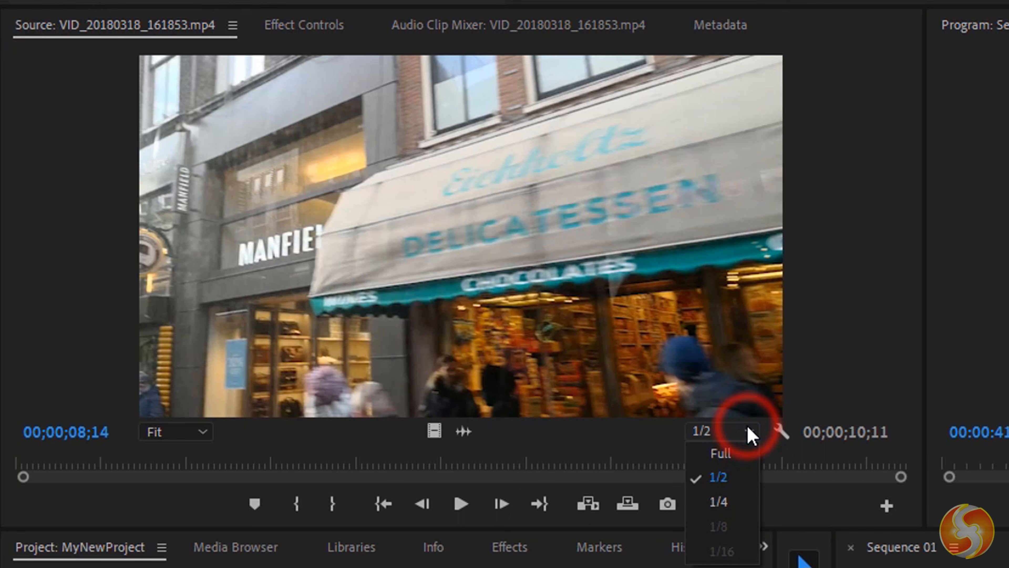
click(729, 507)
click(735, 432)
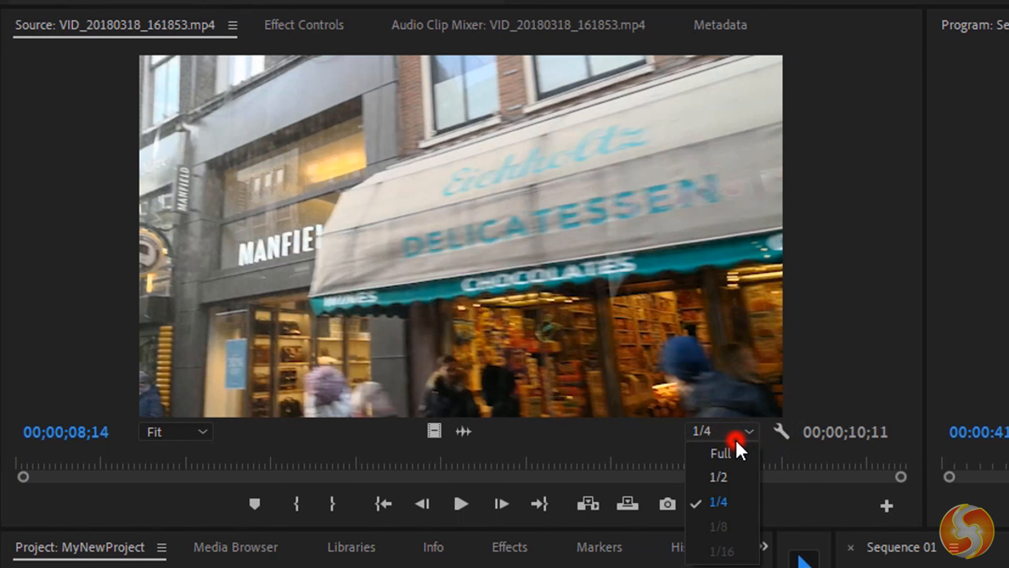
click(731, 450)
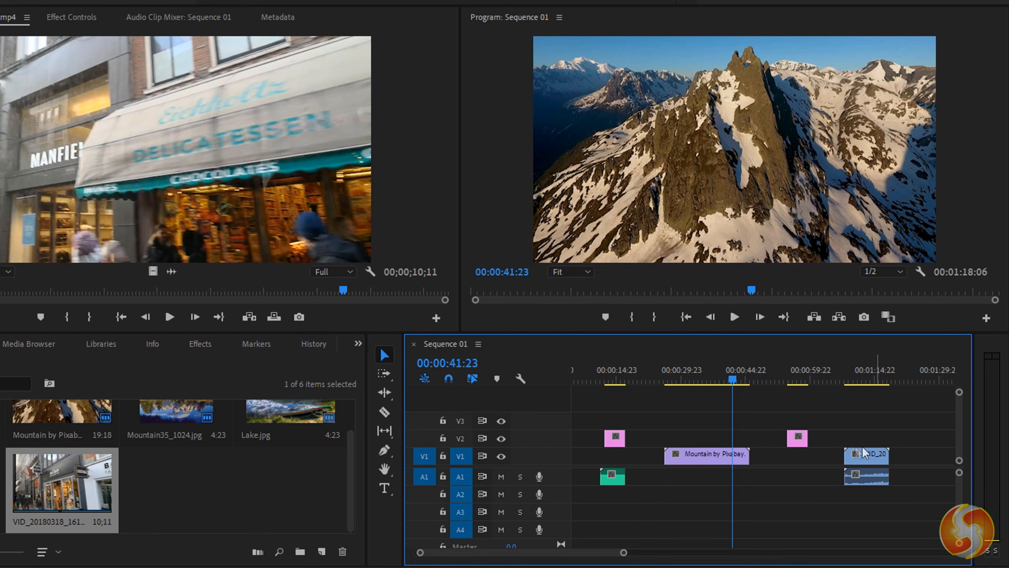
click(523, 456)
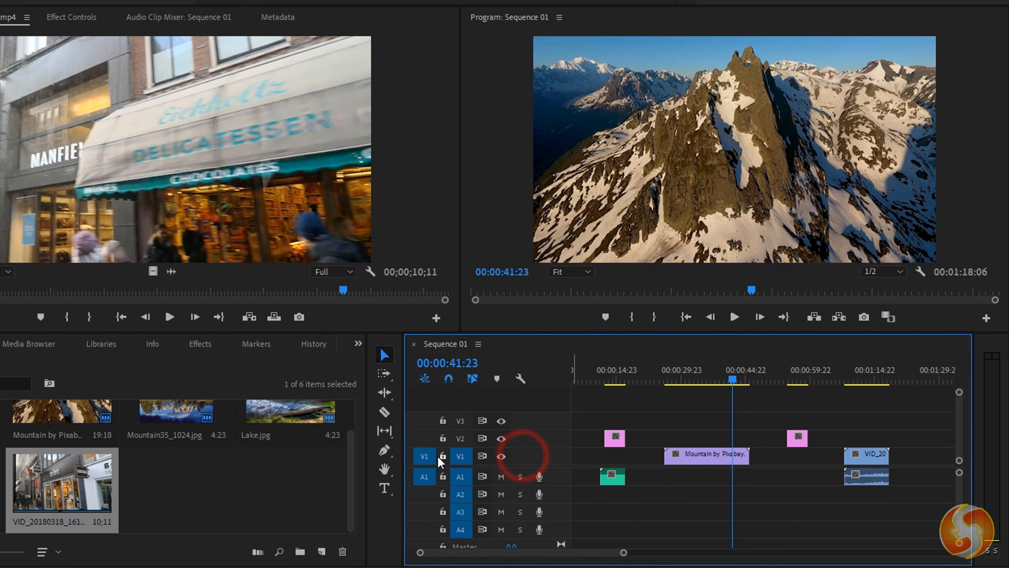
click(619, 445)
click(797, 378)
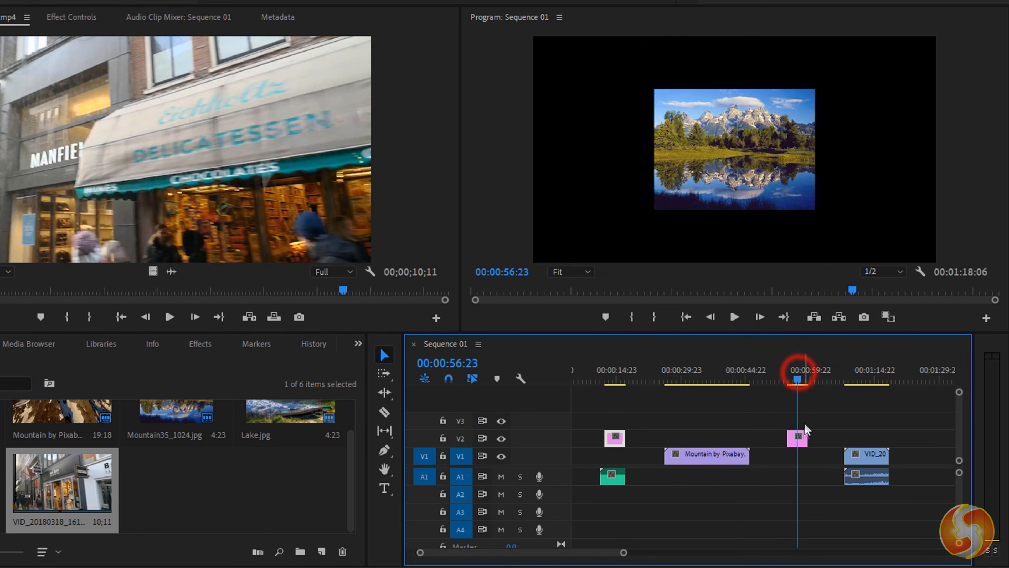
click(802, 436)
click(611, 372)
click(612, 434)
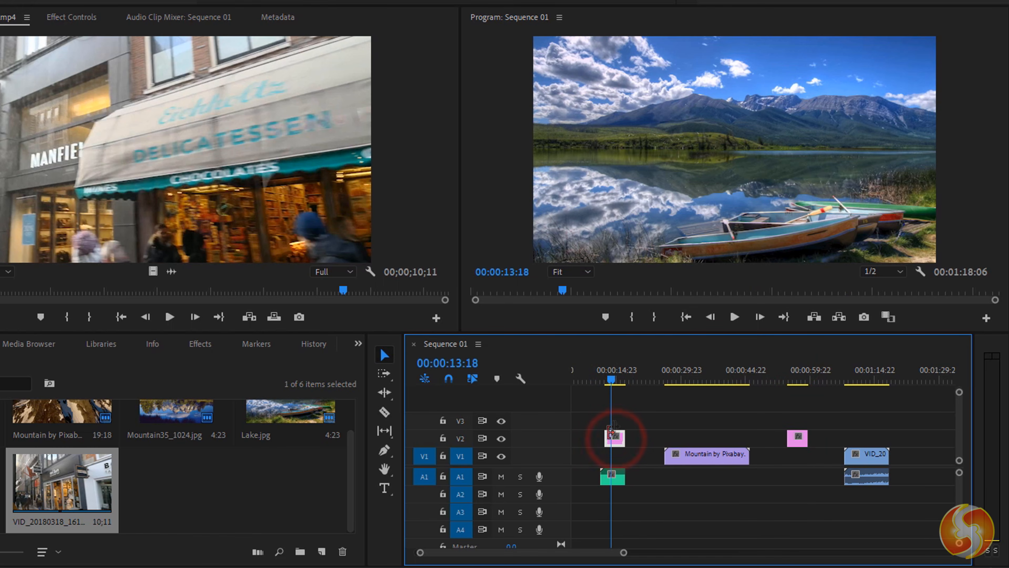
click(707, 372)
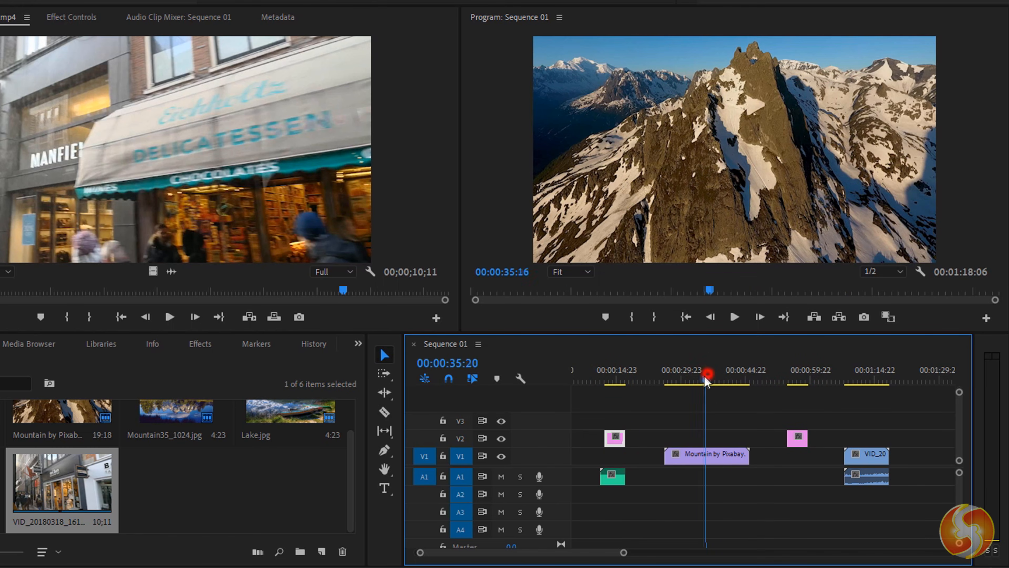
drag(704, 375, 708, 377)
click(858, 378)
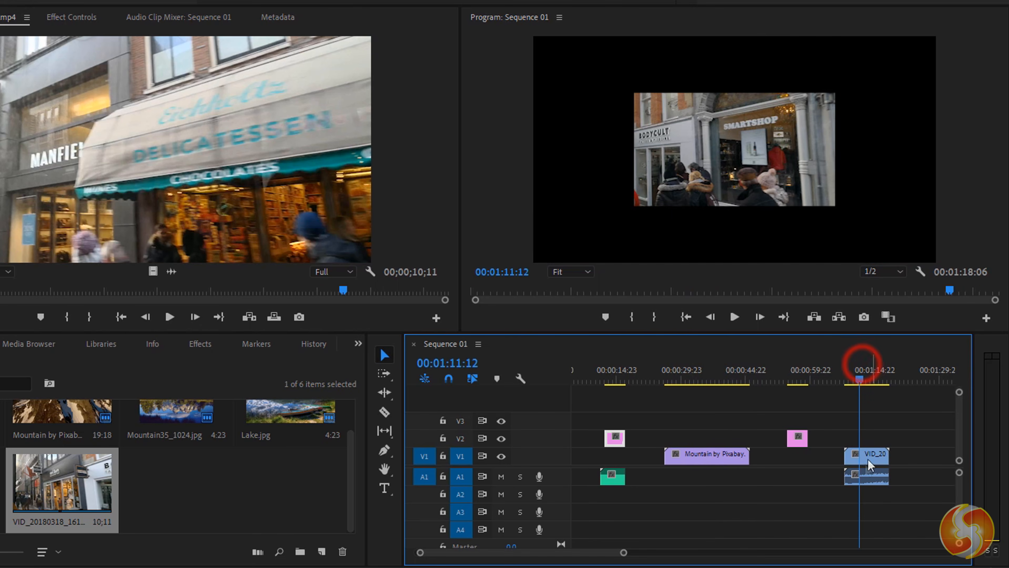
click(865, 461)
click(863, 379)
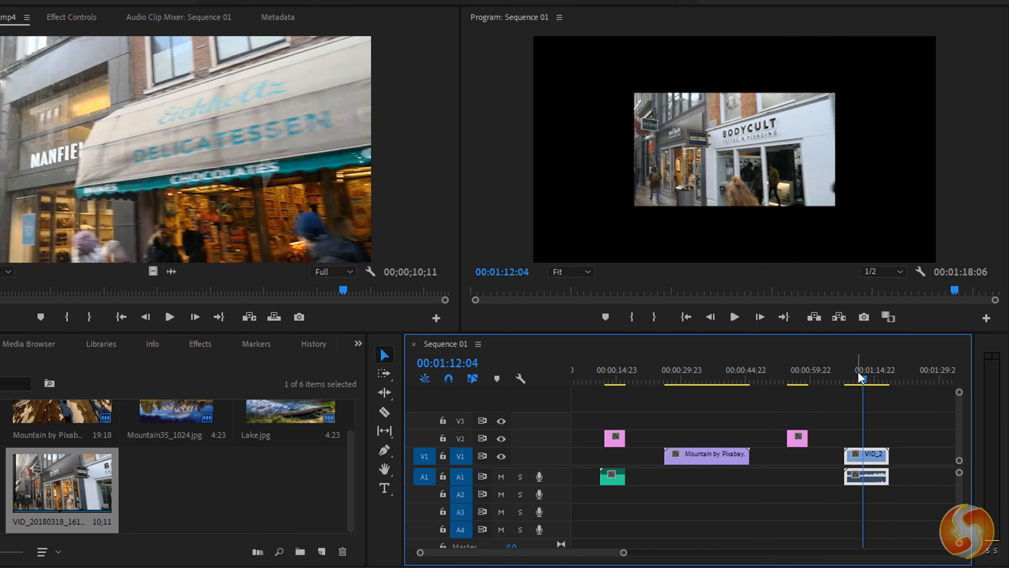
drag(860, 378, 642, 380)
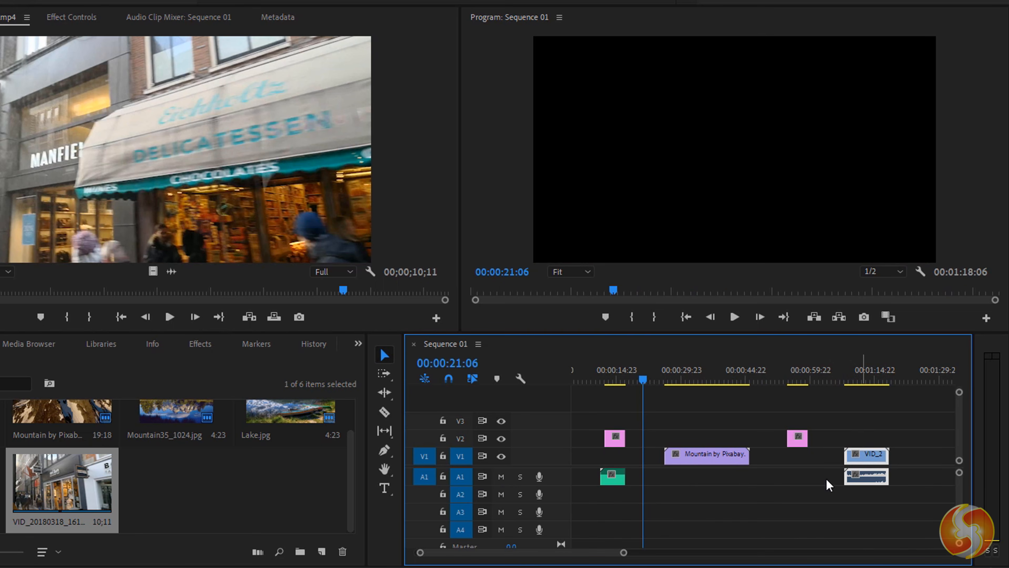
click(617, 481)
click(865, 479)
scroll(635, 471, down, 8)
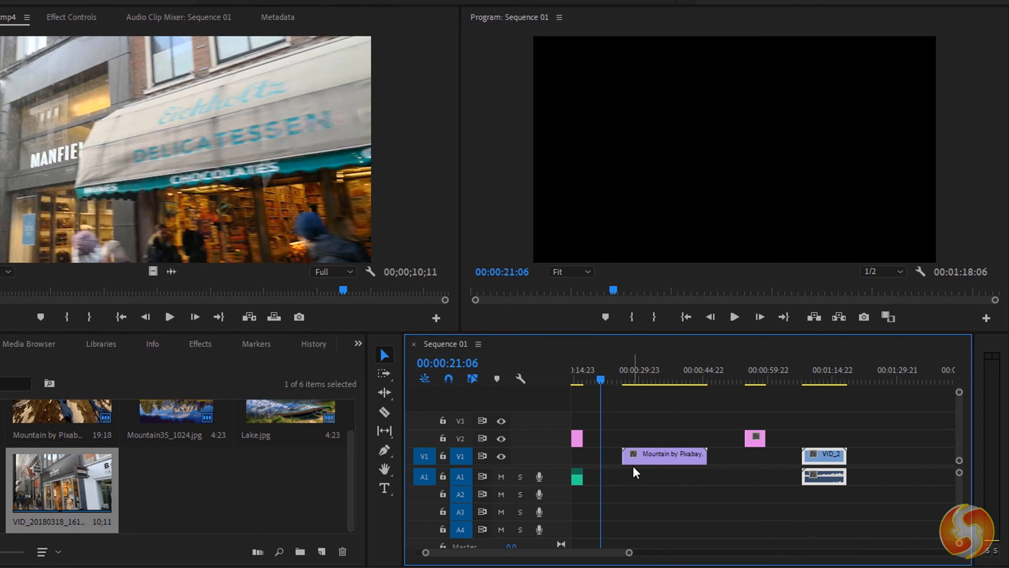
scroll(635, 470, down, 2)
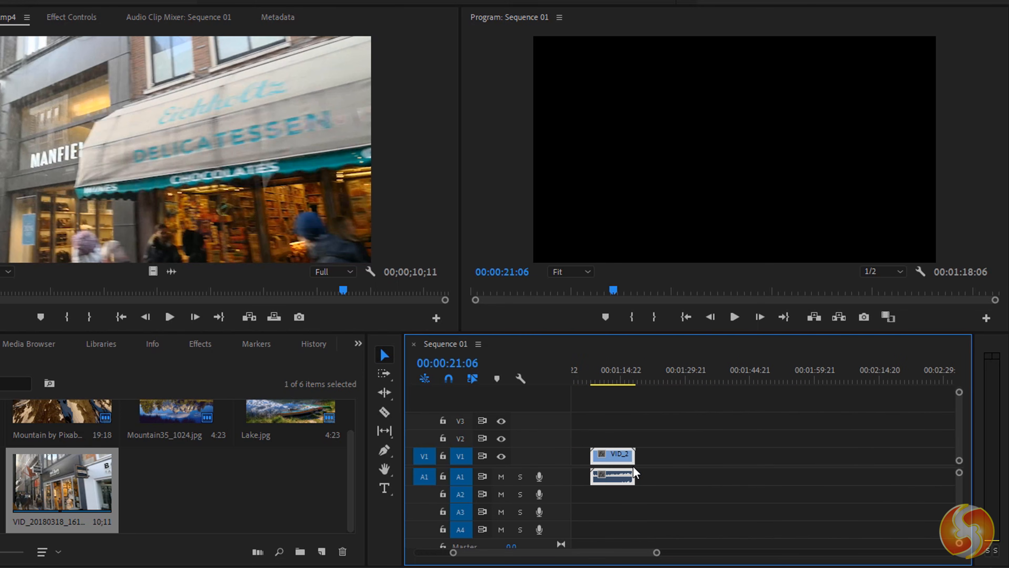
scroll(636, 471, up, 7)
scroll(648, 479, down, 2)
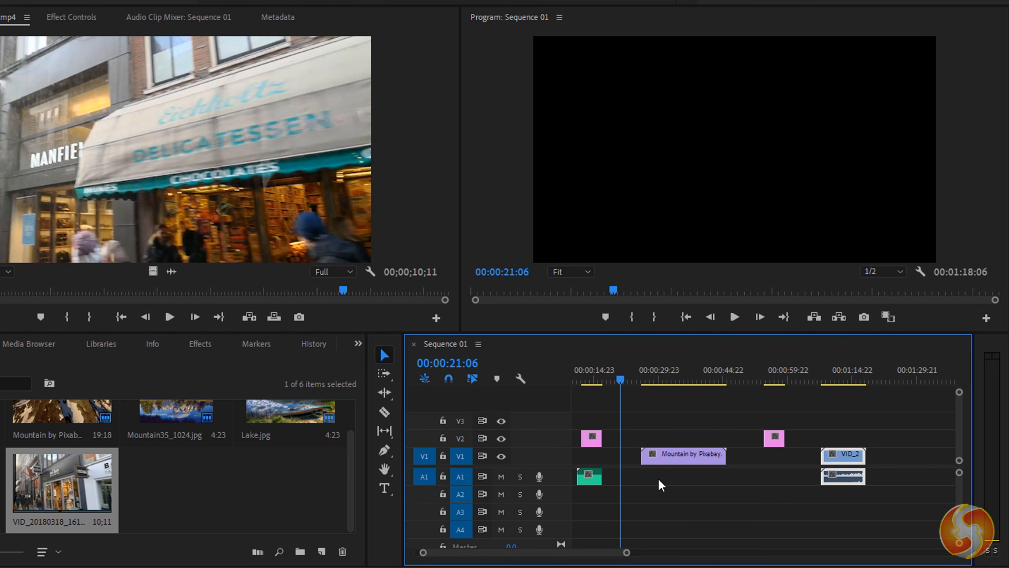
scroll(594, 457, up, 4)
scroll(604, 462, down, 3)
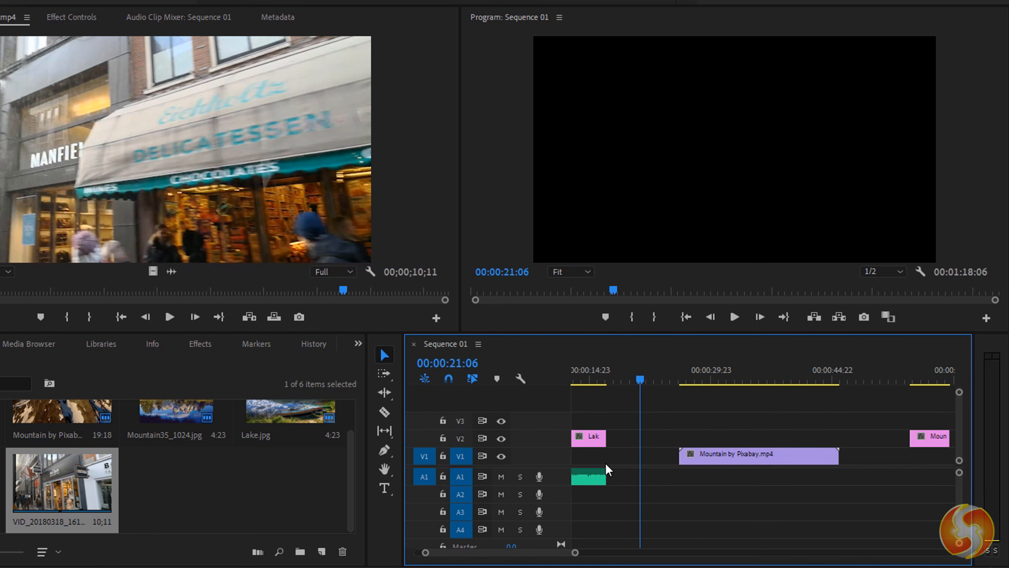
scroll(605, 463, down, 1)
scroll(806, 465, up, 4)
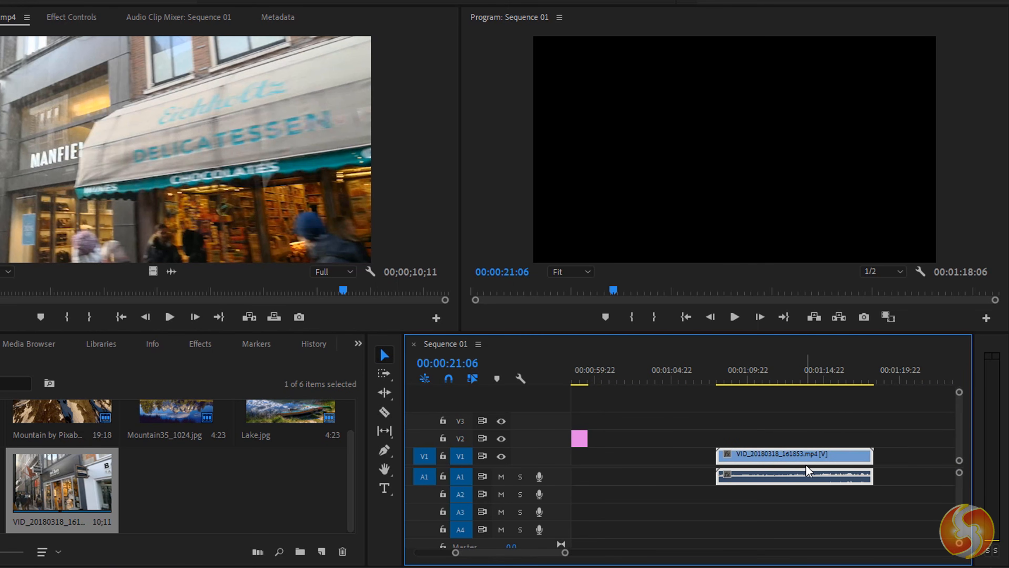
scroll(805, 465, down, 2)
scroll(806, 464, down, 3)
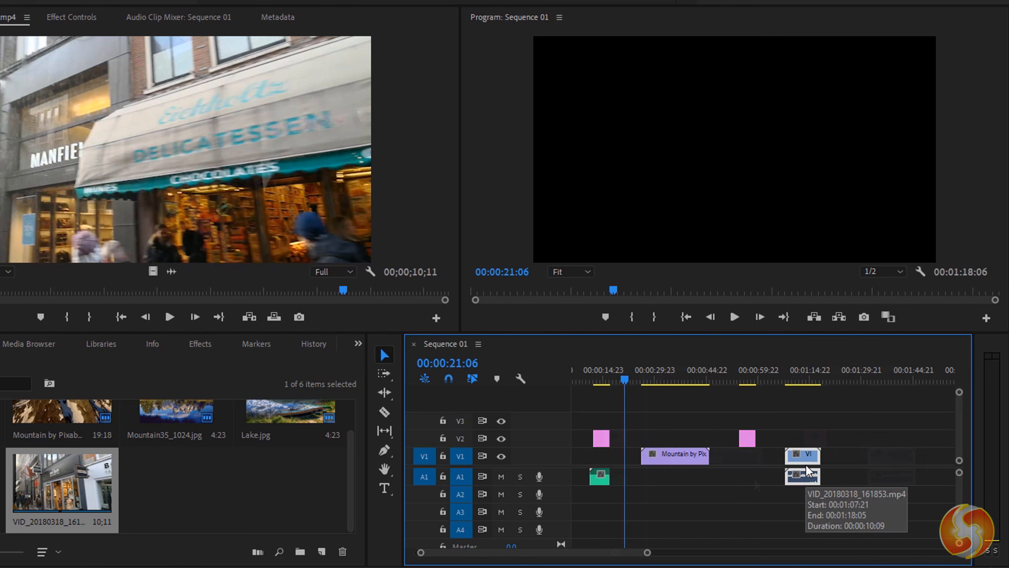
- Widen the Program monitor, then preview the sequence at points from 28 seconds to 1:16
click(502, 82)
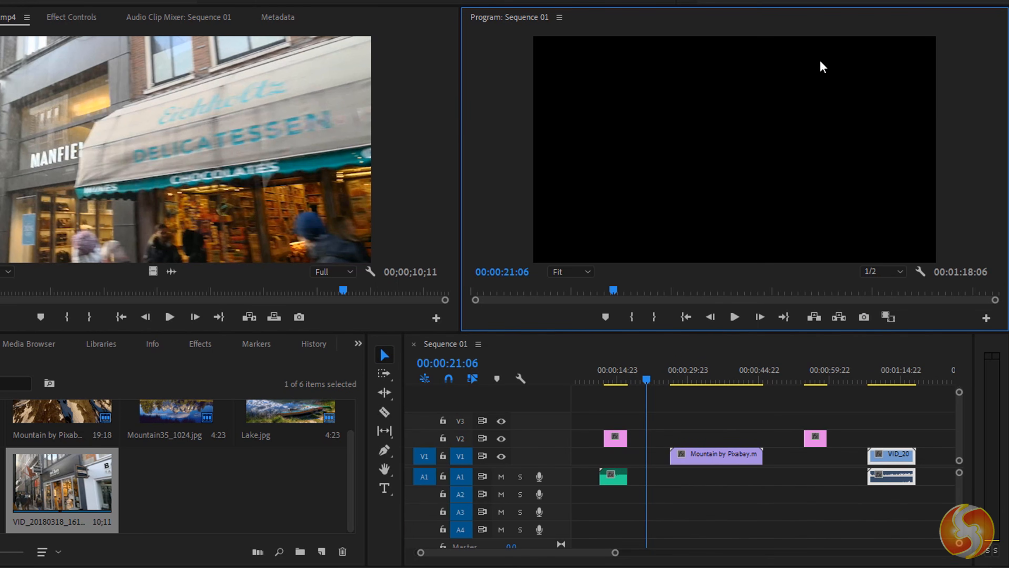
drag(461, 137, 378, 136)
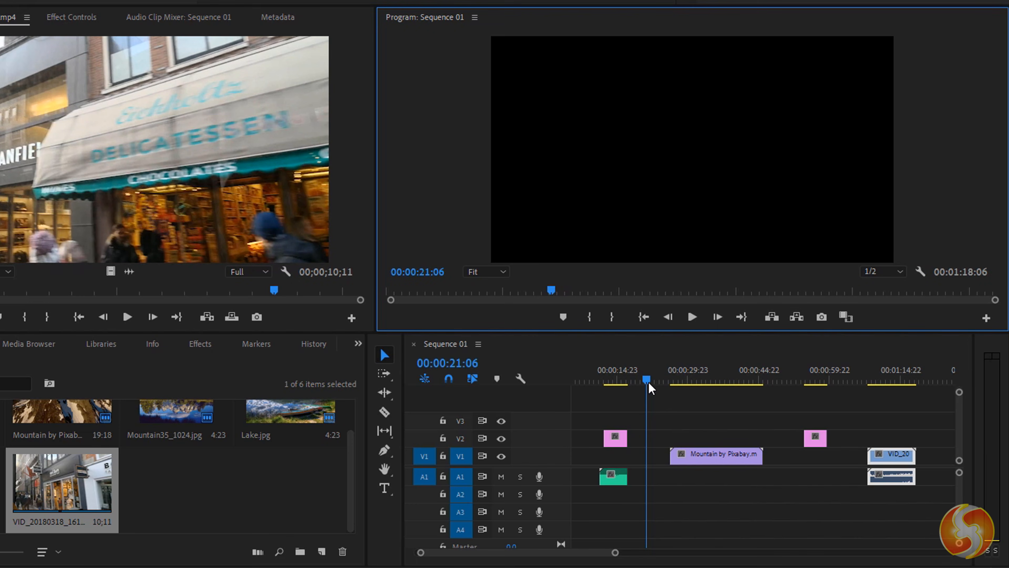
click(698, 369)
click(722, 372)
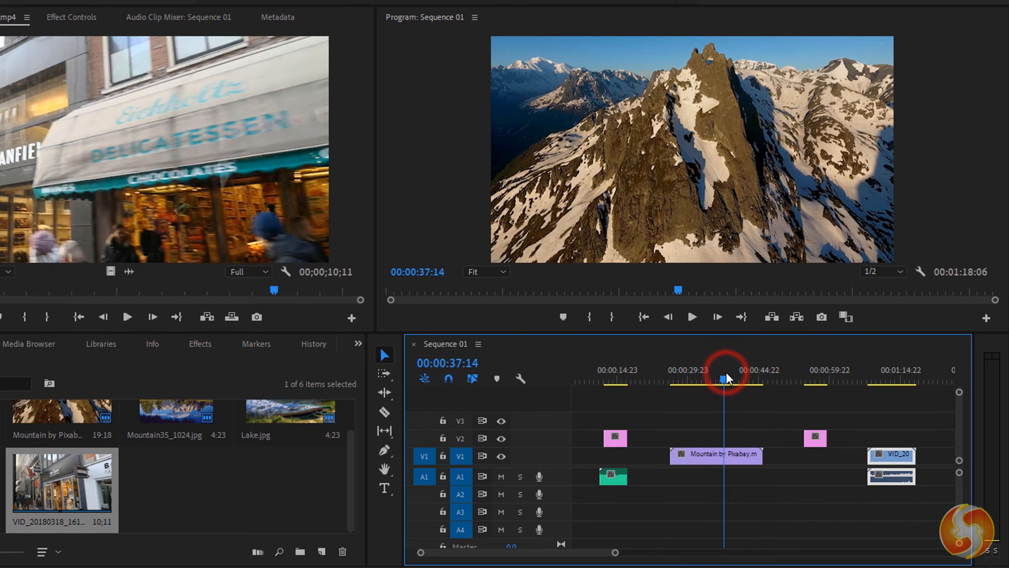
click(763, 372)
click(821, 370)
click(908, 371)
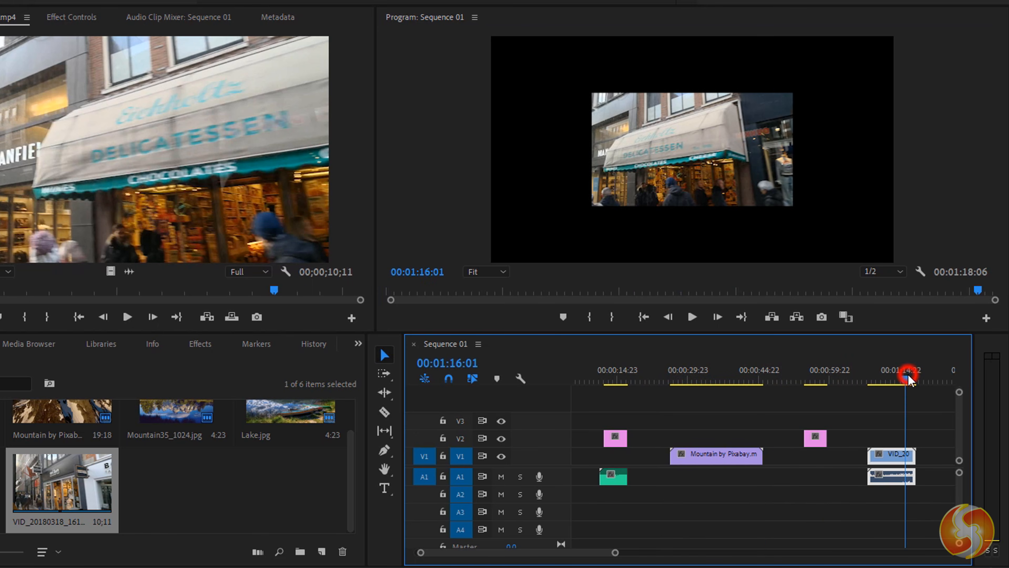
click(721, 372)
click(679, 373)
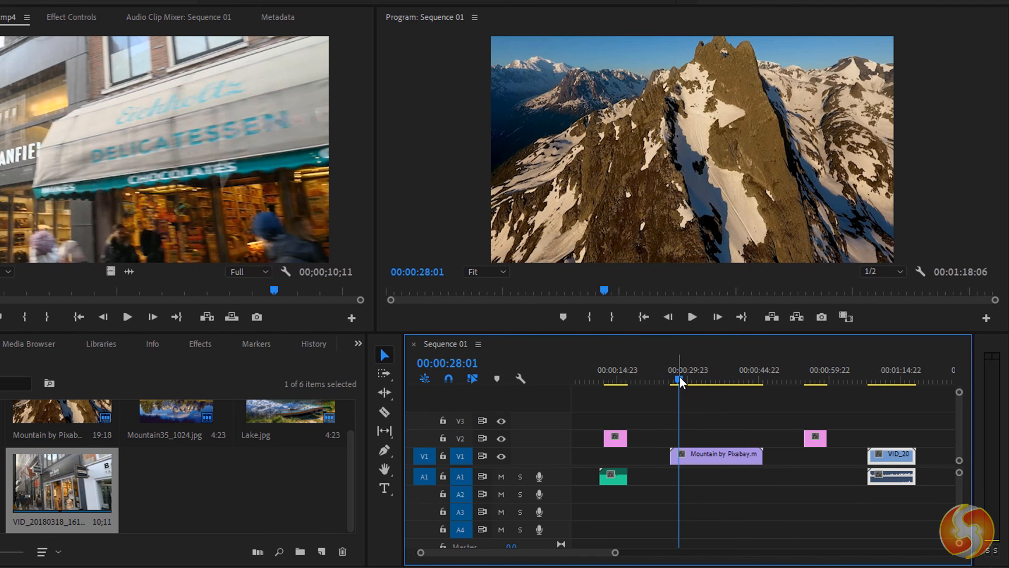
drag(680, 376, 735, 377)
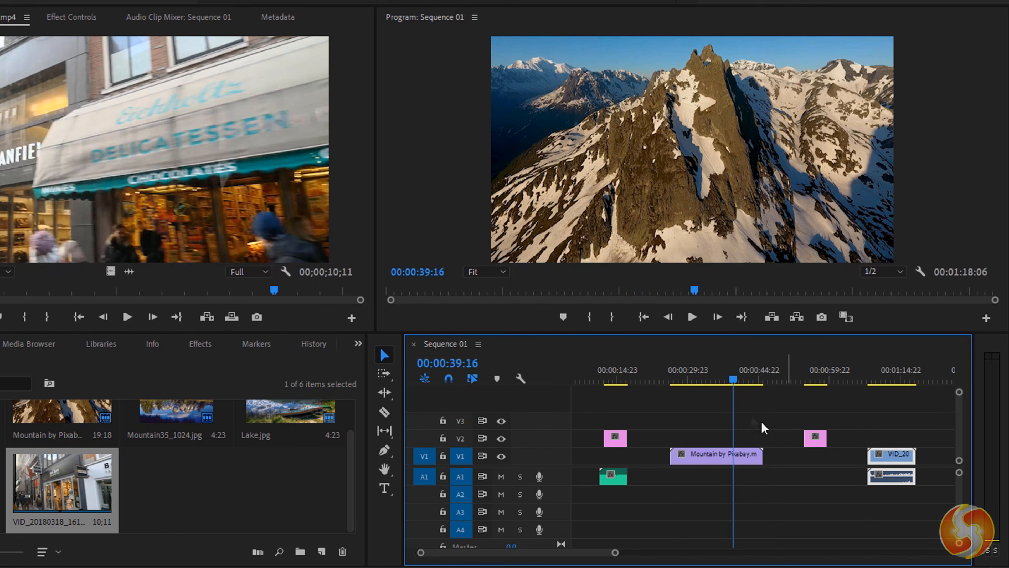
click(890, 366)
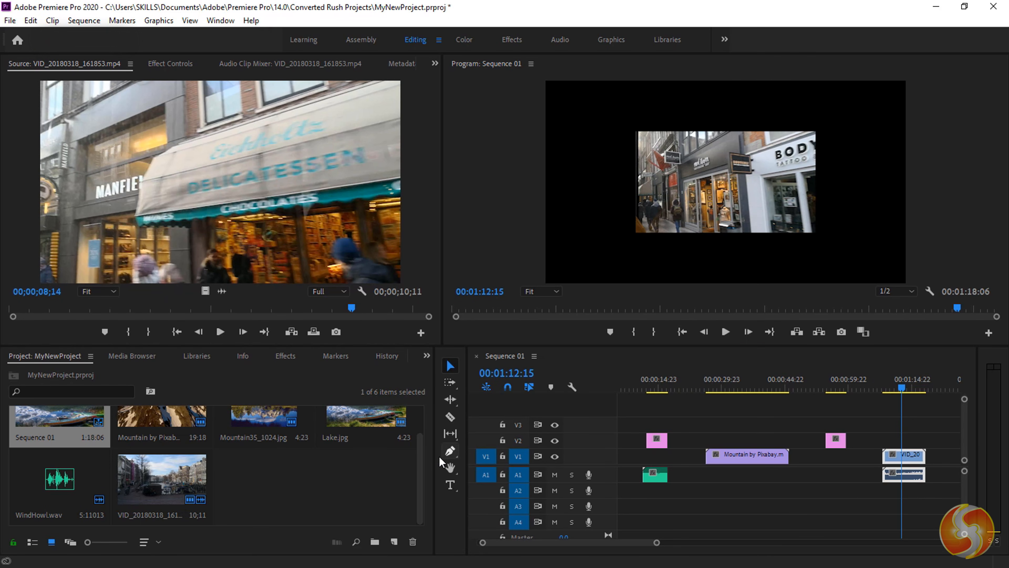
- Auto-reframe Sequence 01 into a 1280:720 copy named Sequence 01 - (16x9)
drag(420, 469, 419, 436)
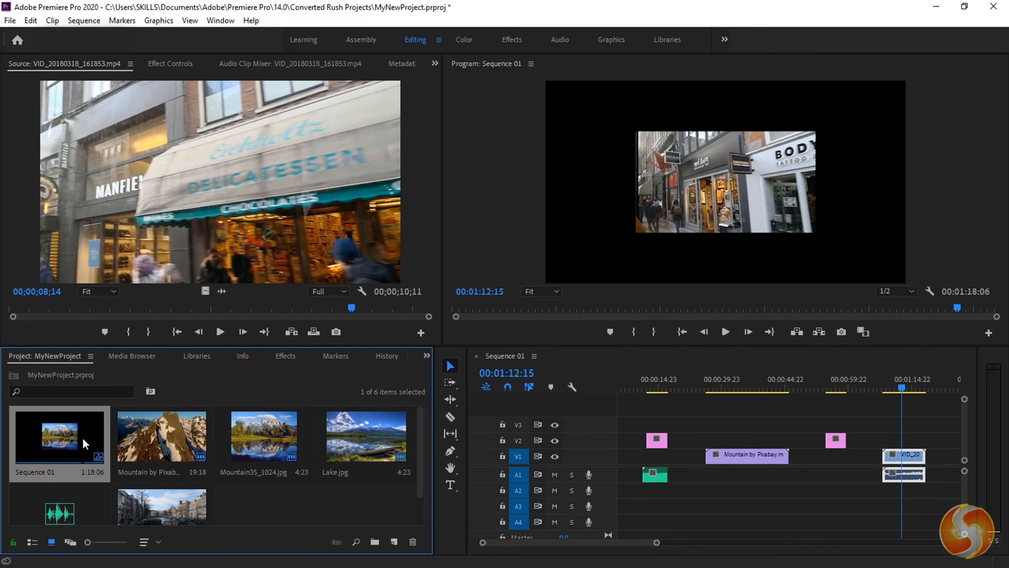
right_click(59, 442)
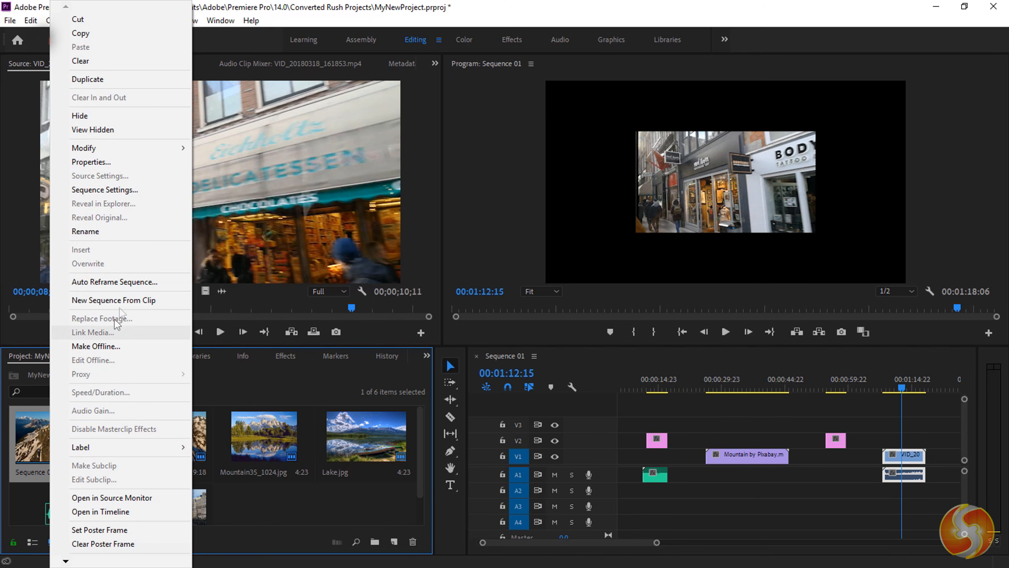
click(129, 282)
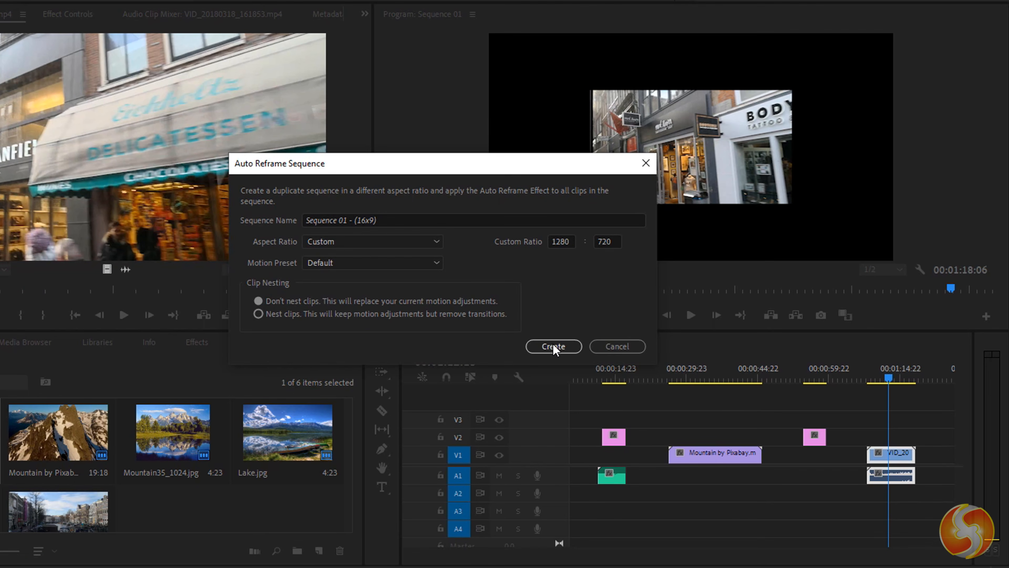
click(553, 346)
click(901, 369)
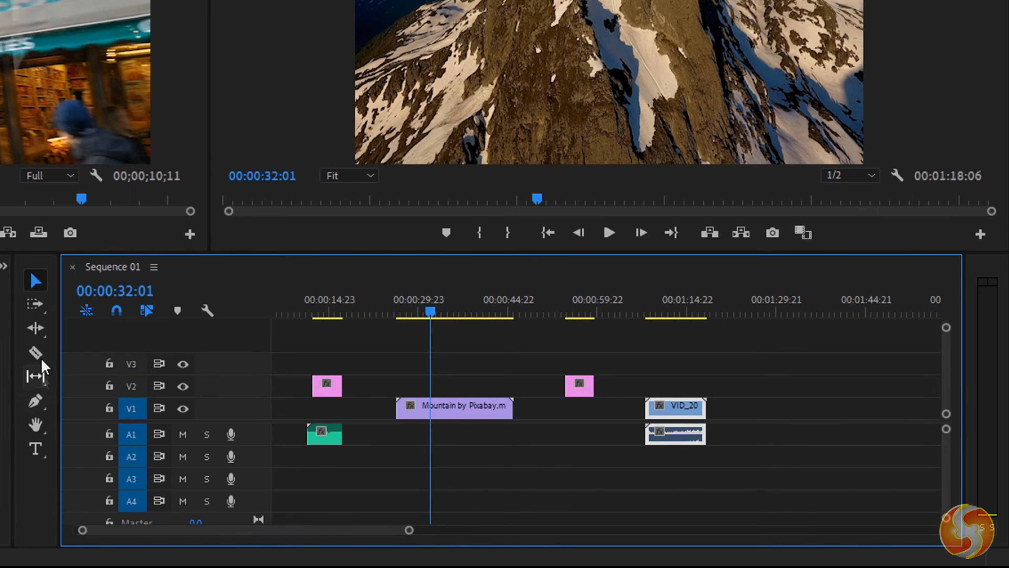
- Move the Mountain clip earlier on V1, then unlink the VID_201 clip and shift its video and audio later
click(40, 280)
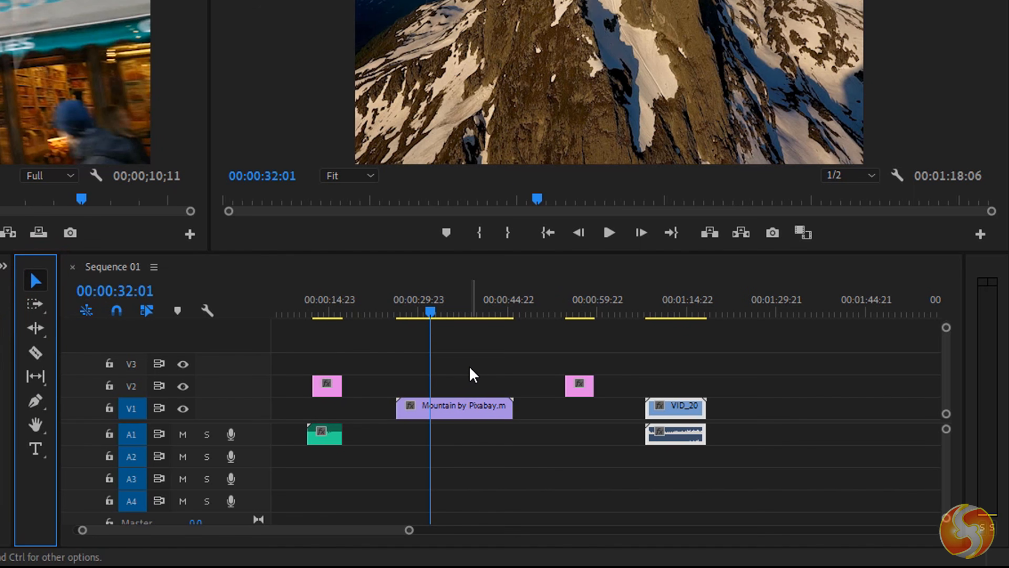
drag(474, 417, 428, 426)
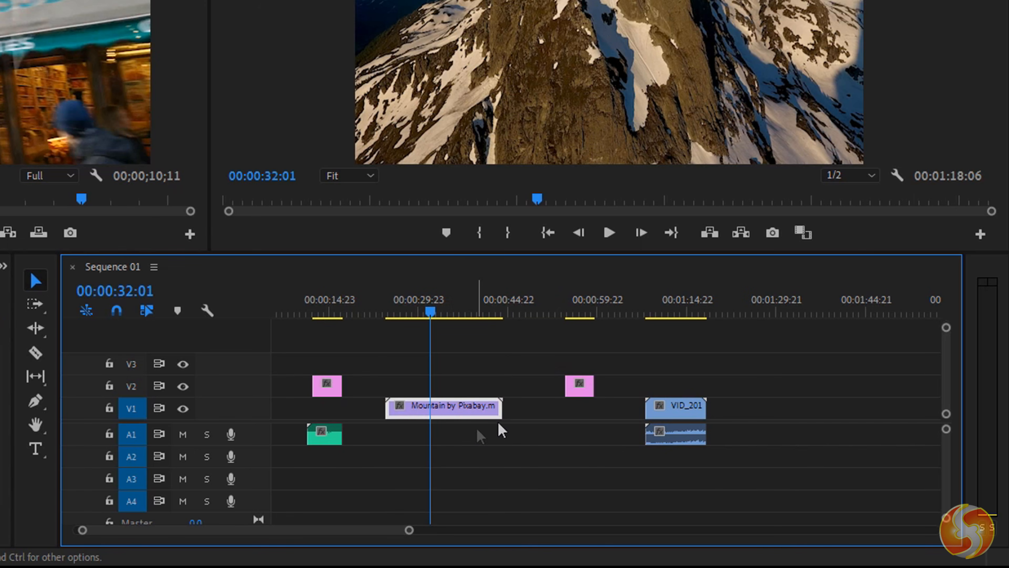
mouse_move(680, 413)
mouse_down()
mouse_move(800, 412)
mouse_move(675, 415)
mouse_up()
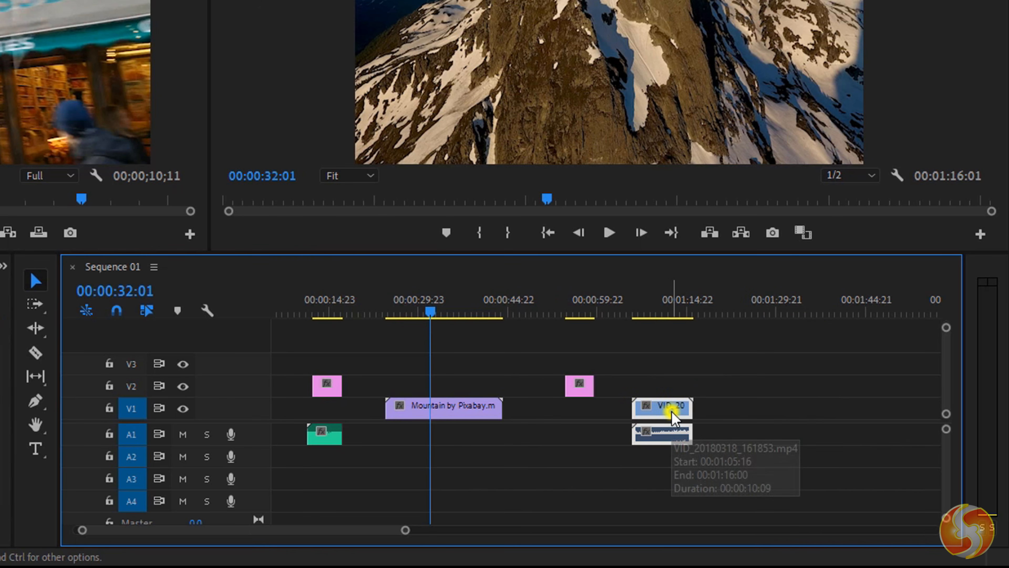
right_click(676, 416)
click(740, 92)
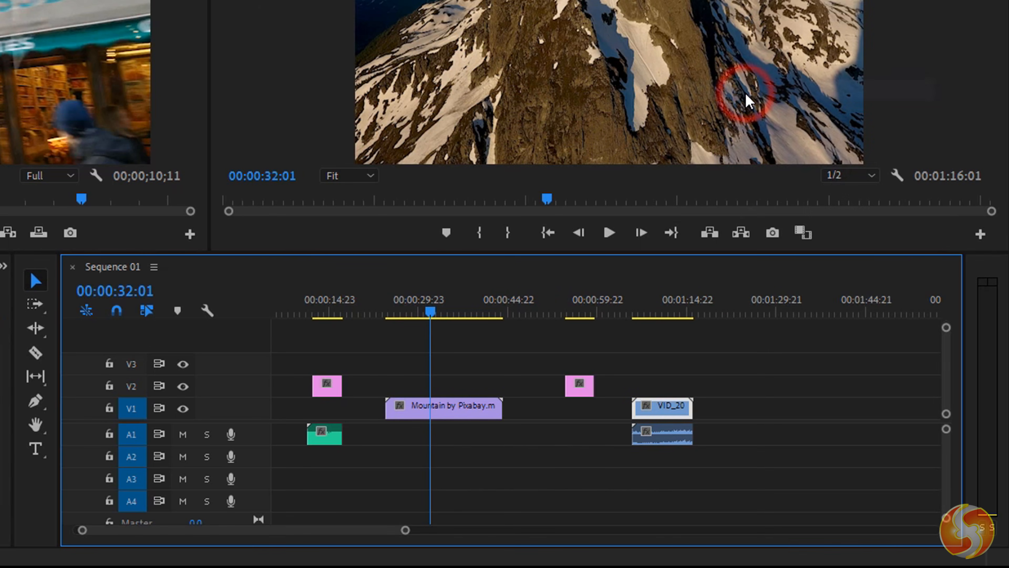
drag(661, 409, 745, 412)
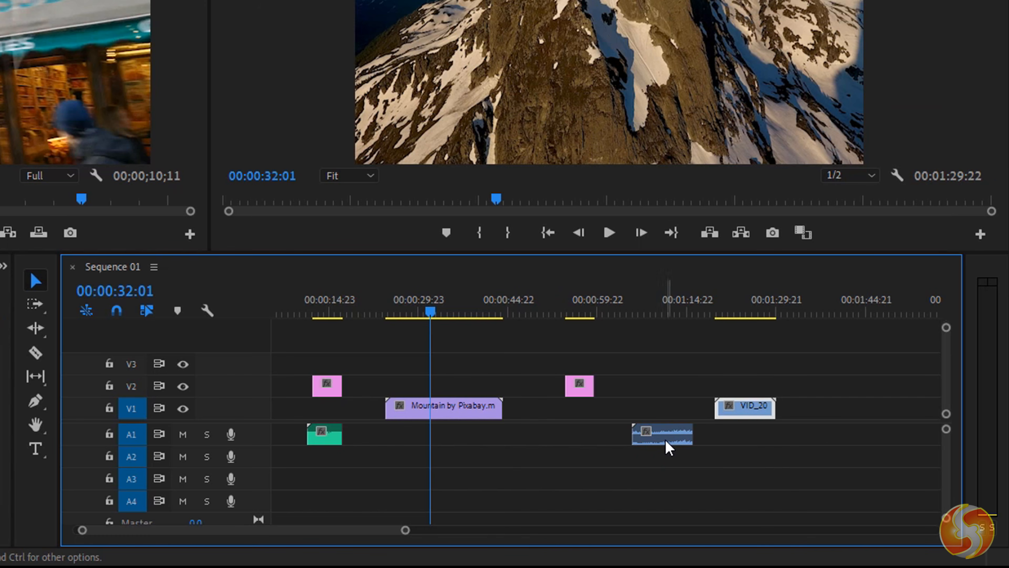
drag(669, 444, 814, 443)
- Extend Lake.jpg to start earlier on V2 and trim the end of the Mountain clip
drag(510, 373, 600, 392)
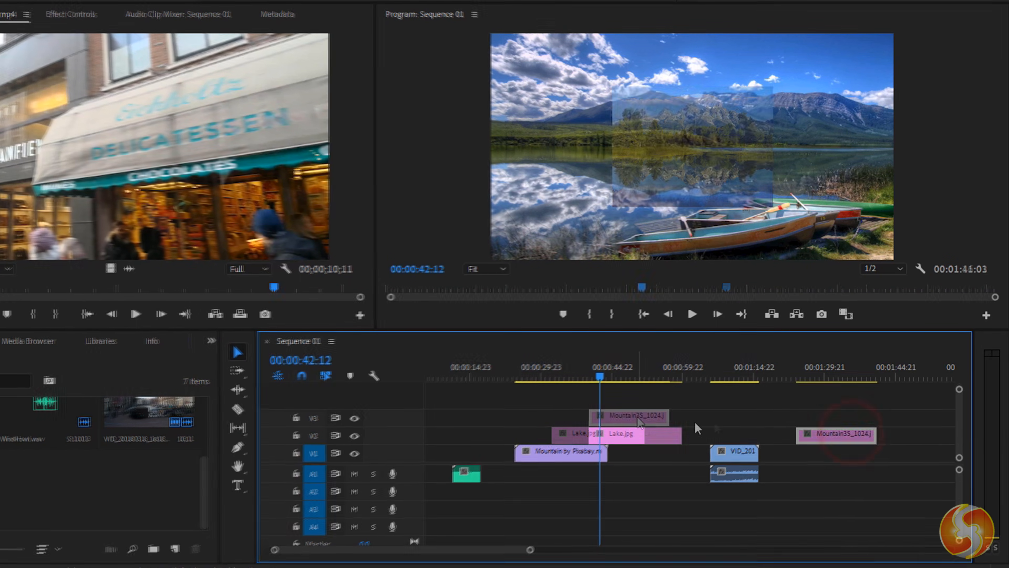
drag(591, 433, 453, 433)
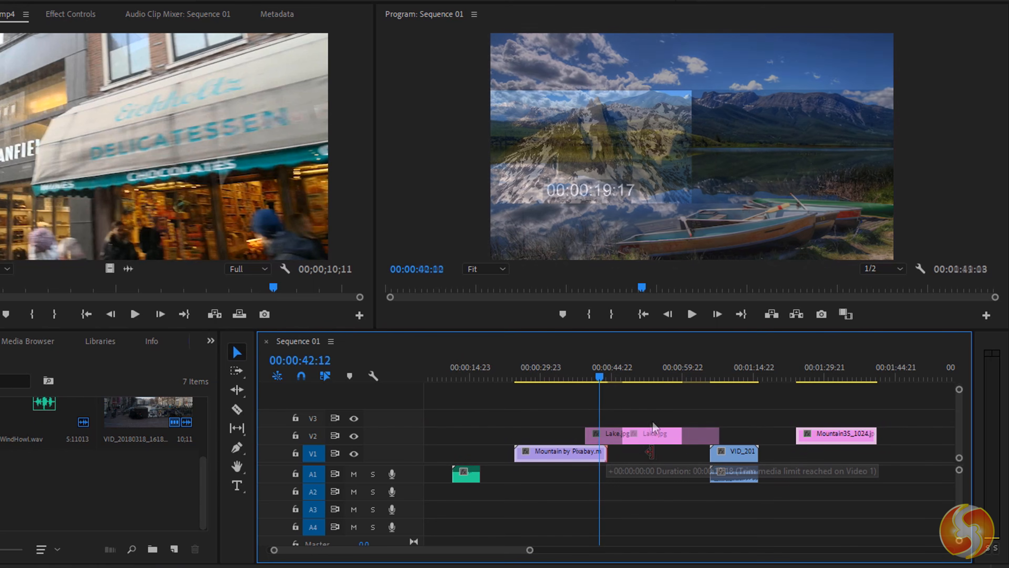
drag(606, 452, 535, 465)
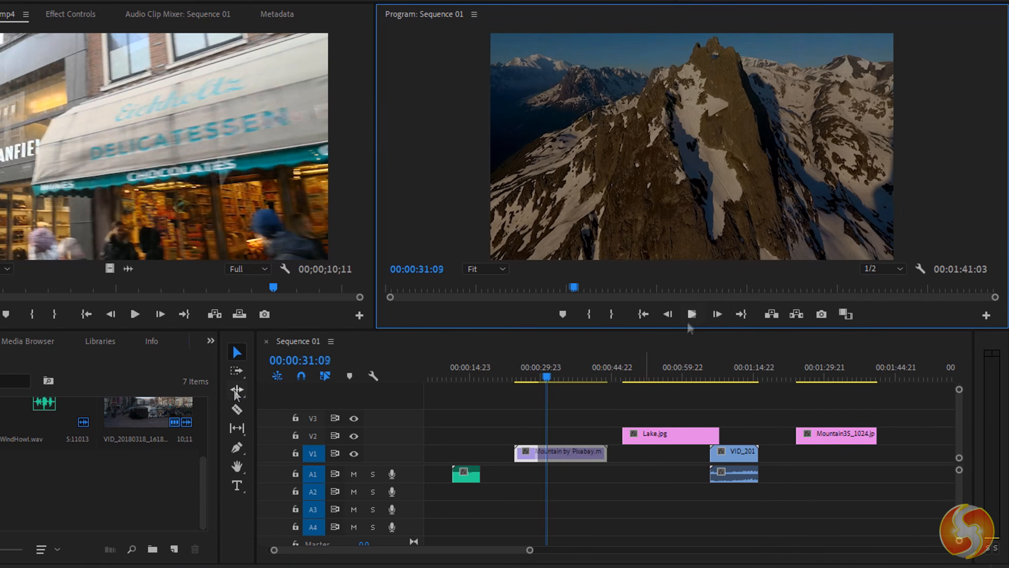
- Rate-stretch the Mountain by Pixabay clip longer so it plays at 75.84% speed, then preview it
click(234, 390)
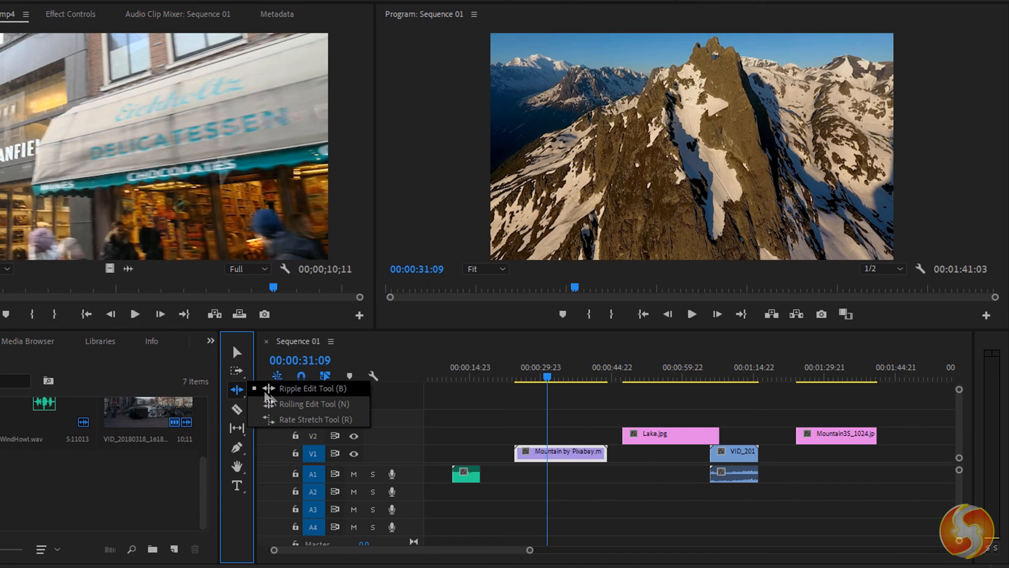
click(302, 419)
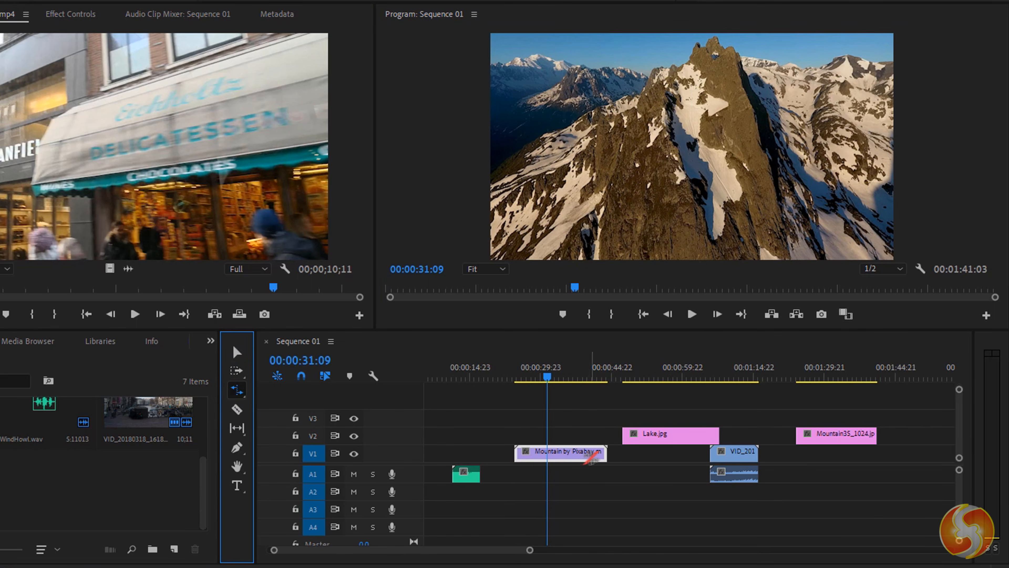
drag(605, 453, 537, 485)
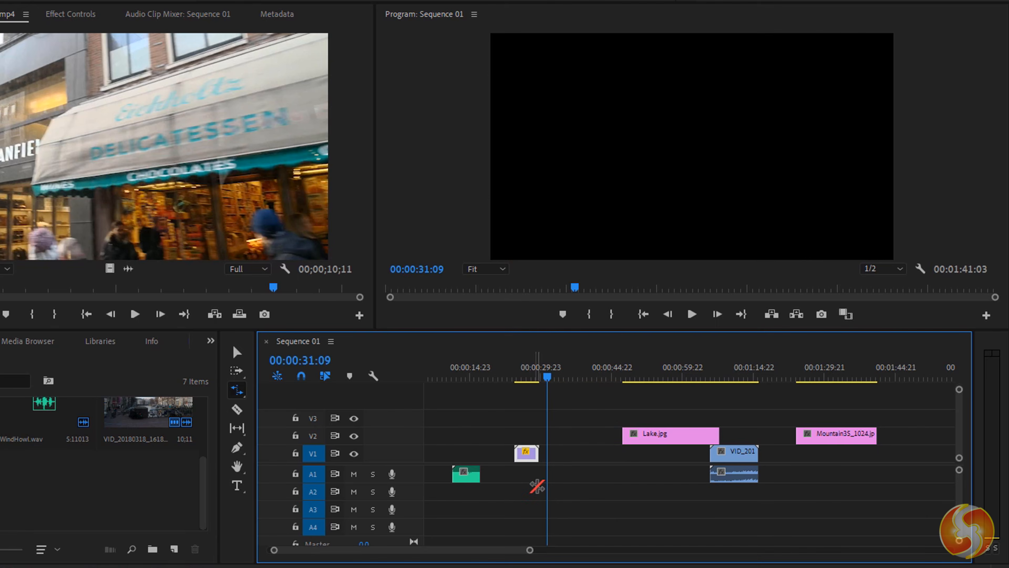
click(528, 367)
scroll(523, 479, up, 6)
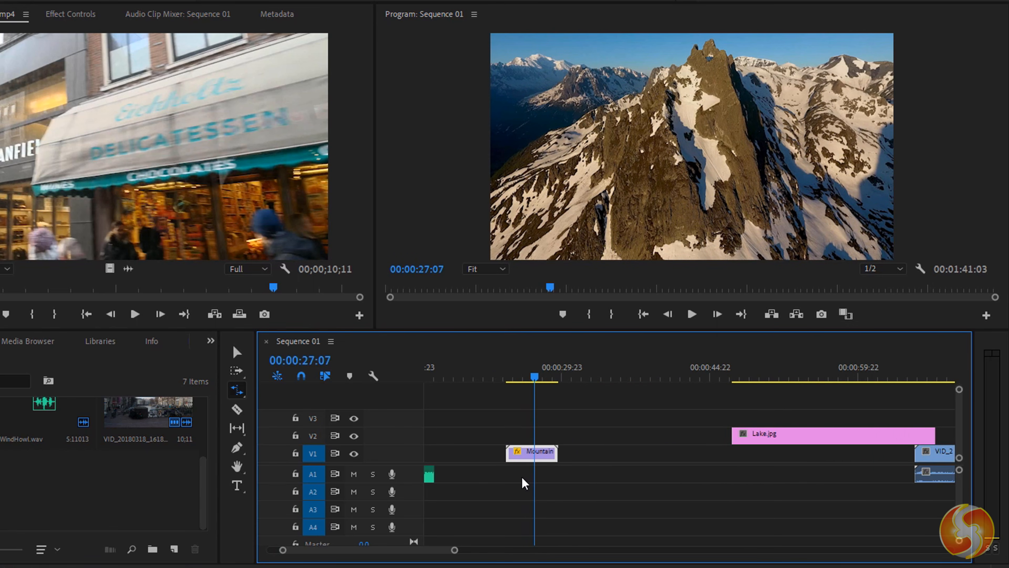
scroll(531, 485, up, 2)
scroll(574, 476, down, 2)
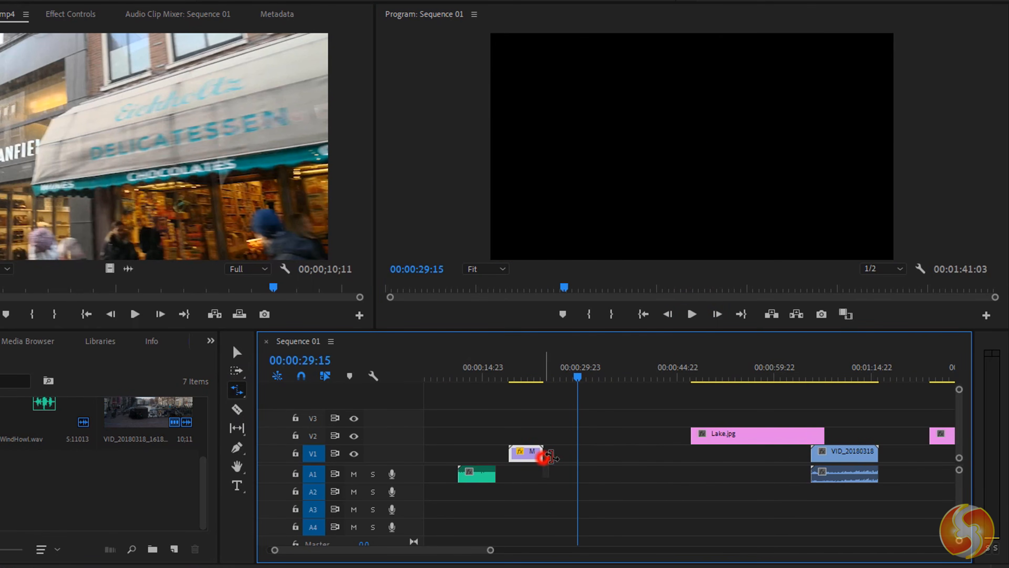
drag(543, 453, 678, 465)
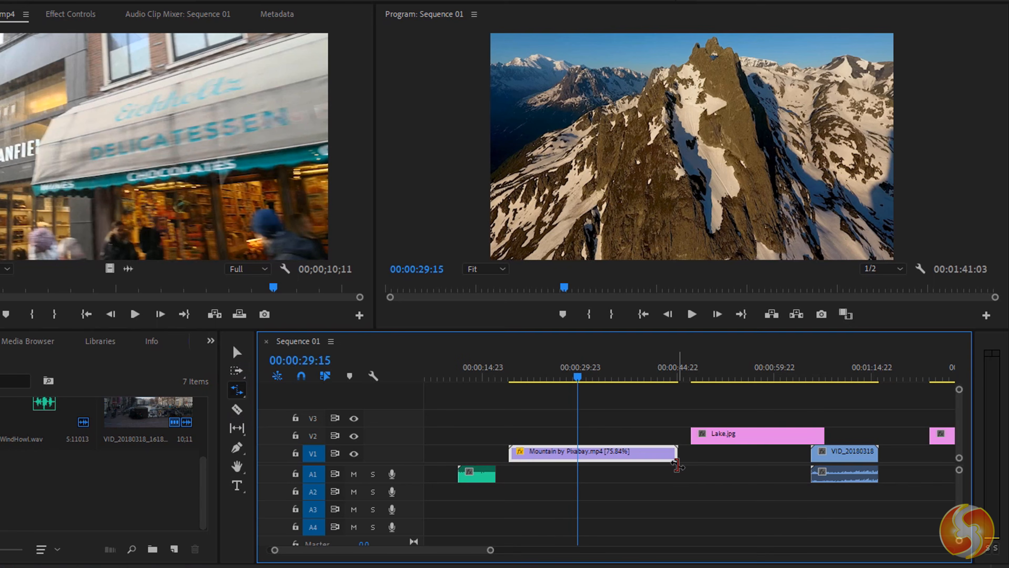
click(692, 314)
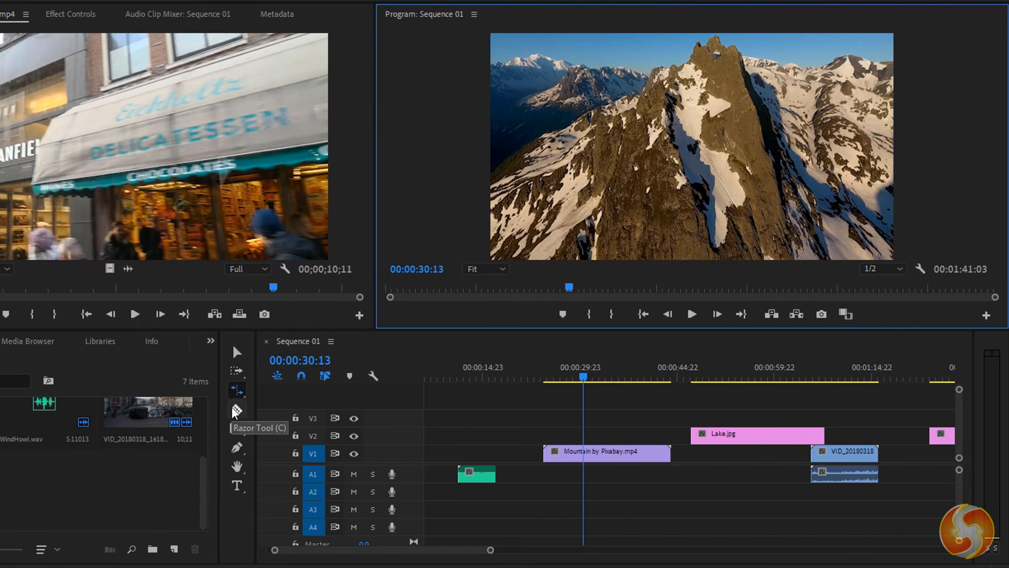
- Make three razor cuts in the Mountain by Pixabay clip, then return to the Selection tool
click(236, 410)
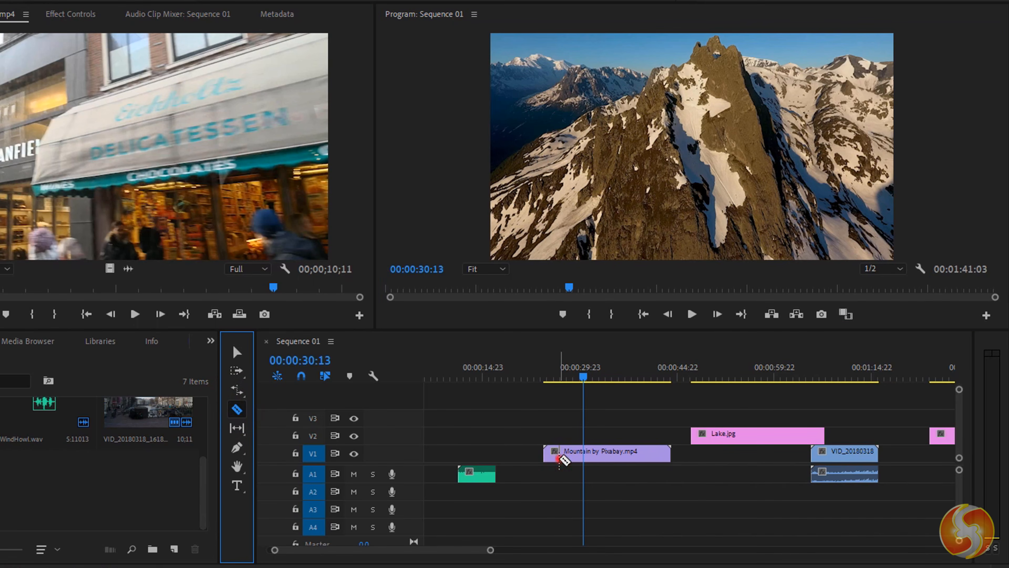
click(562, 455)
click(589, 457)
click(646, 457)
key(v)
mouse_move(550, 453)
mouse_down()
mouse_move(503, 453)
mouse_move(539, 453)
mouse_up()
- Cut Mountain35_1024.jpg from V2 and paste it twice onto V1 at about 1:41
click(624, 432)
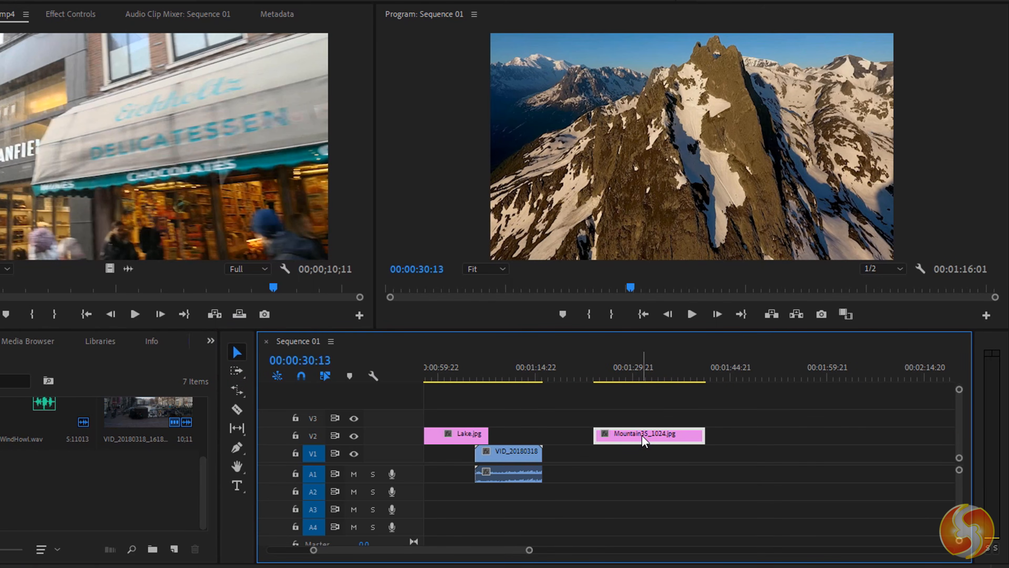
key(ctrl+x)
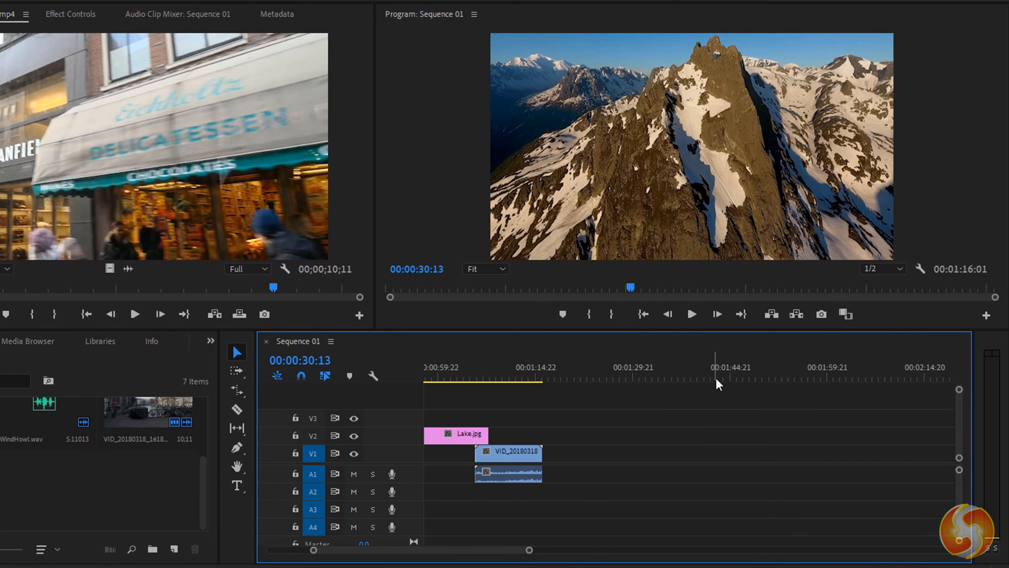
click(709, 372)
key(ctrl+v)
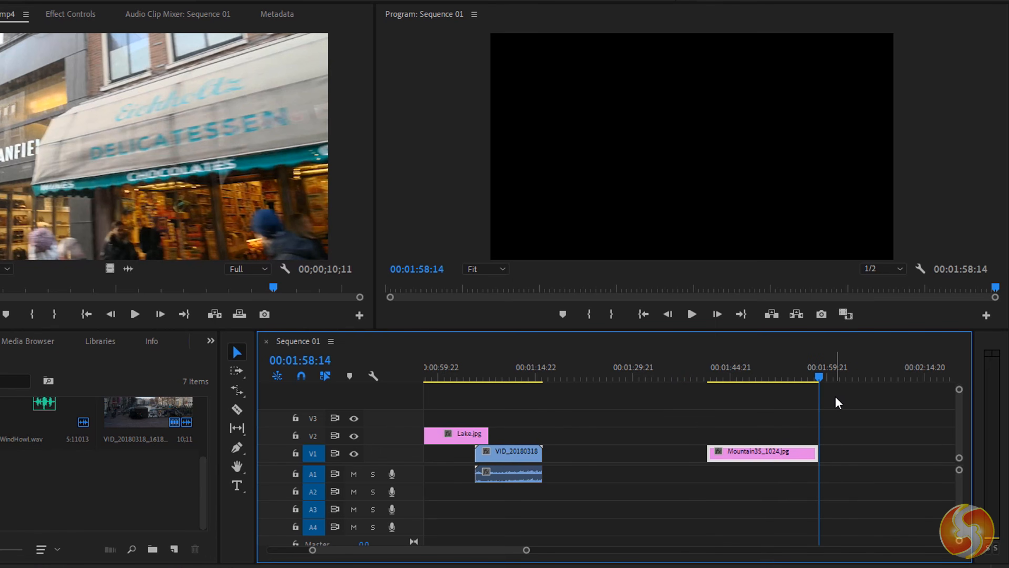
key(ctrl+v)
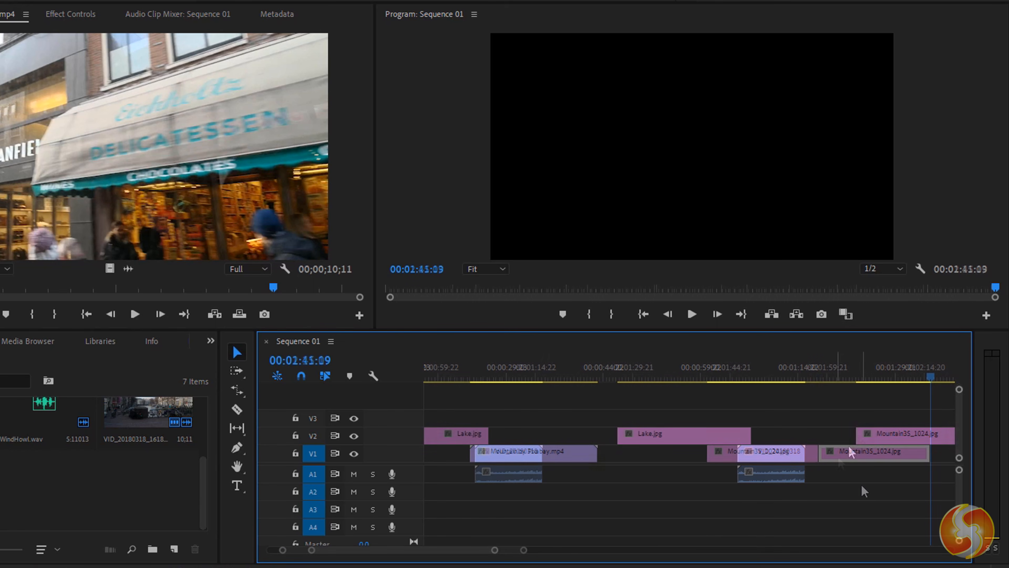
- Remove Mountain35_1024.jpg and Lake.jpg from V2, and delete then restore the VID_20180318 clip
click(878, 439)
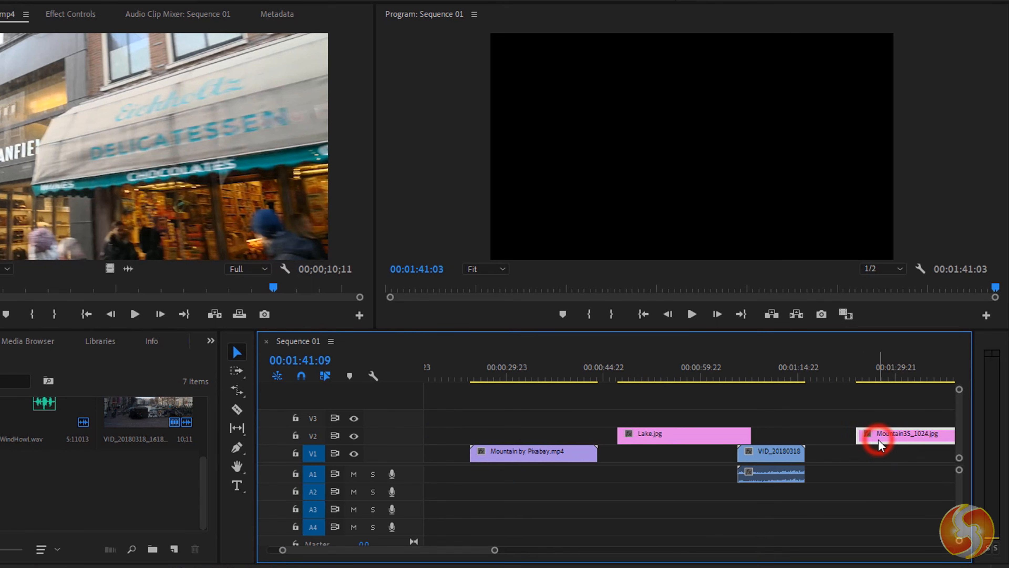
key(ctrl+x)
click(677, 434)
key(ctrl+x)
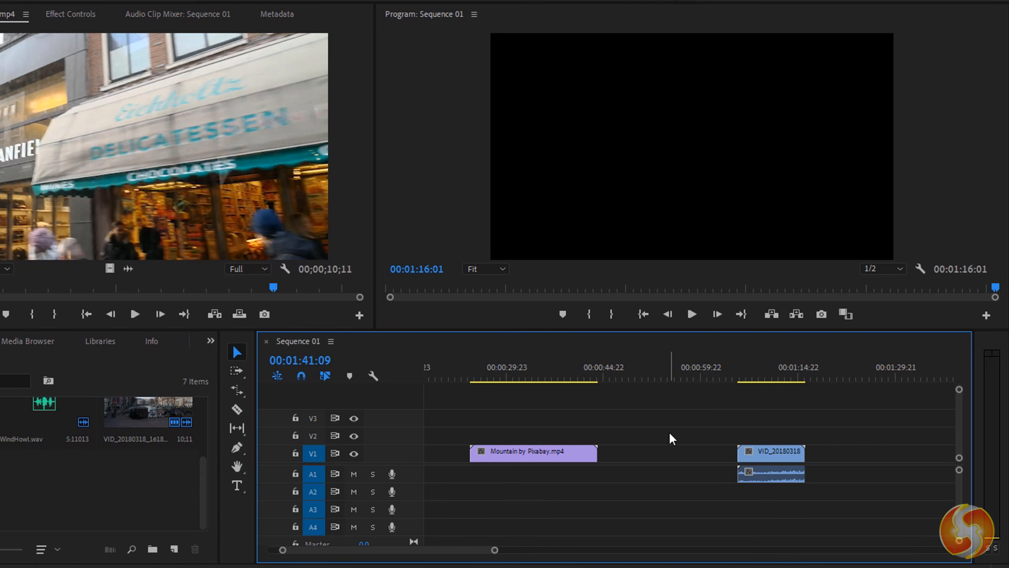
click(778, 453)
key(ctrl+x)
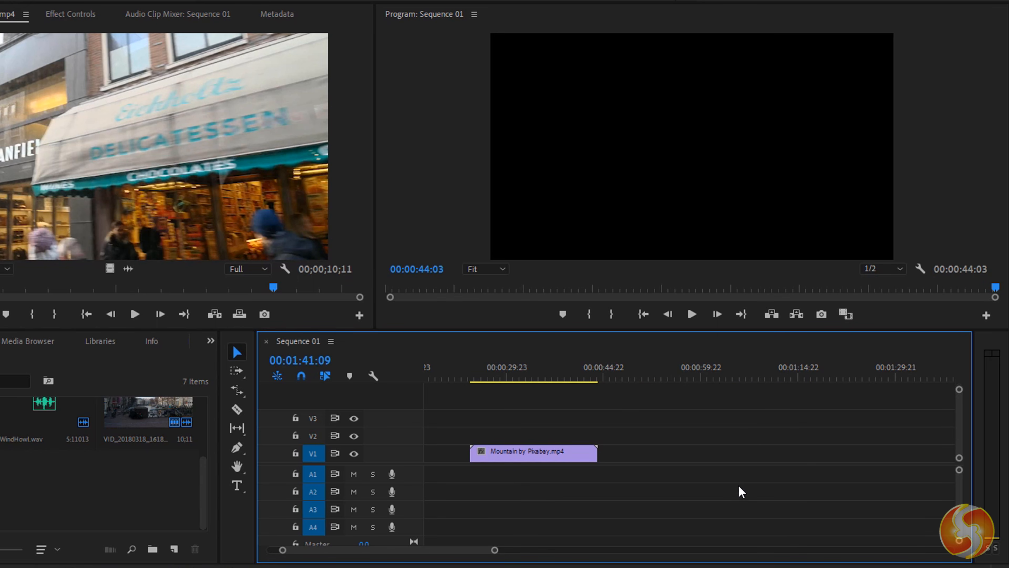
key(ctrl+z)
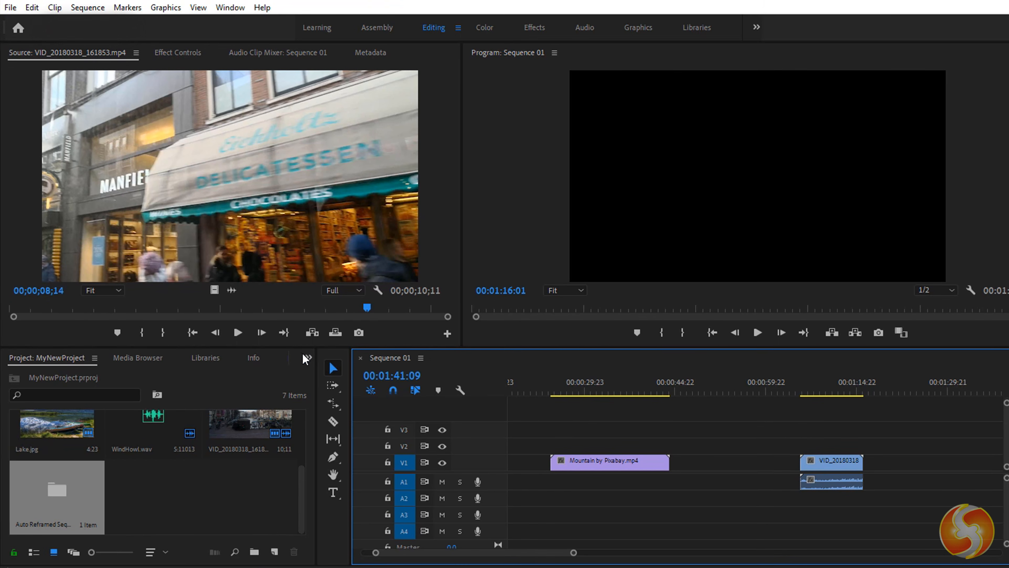
- Use the History panel to step back to an earlier Trim state, restoring Lake.jpg on V2
click(305, 358)
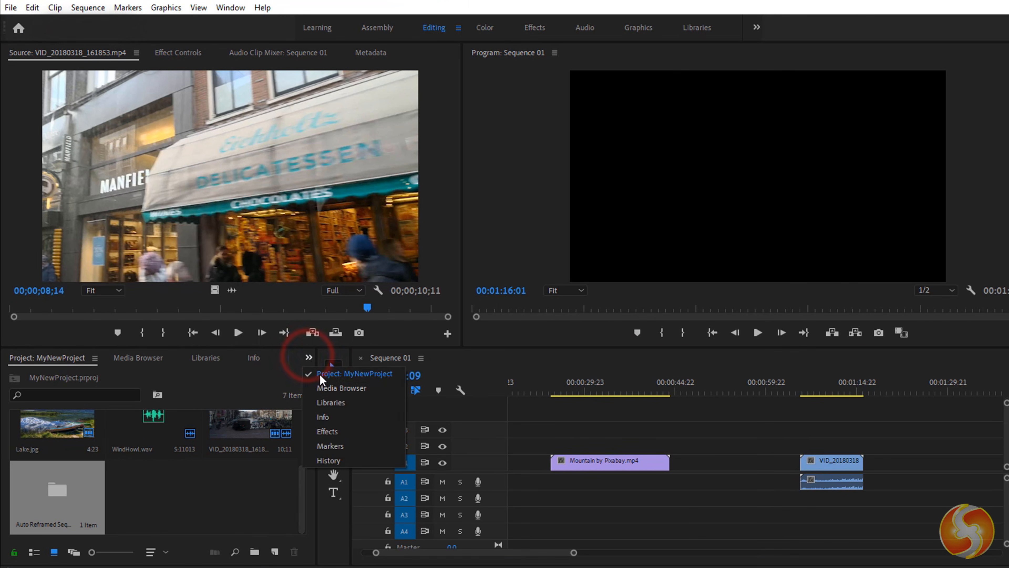
click(343, 458)
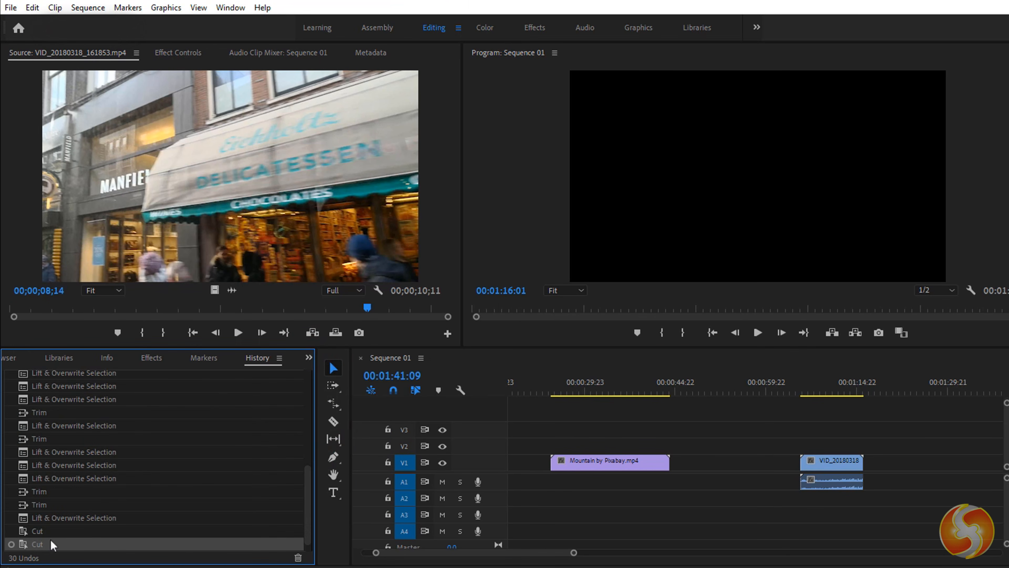
click(52, 532)
click(58, 517)
click(52, 491)
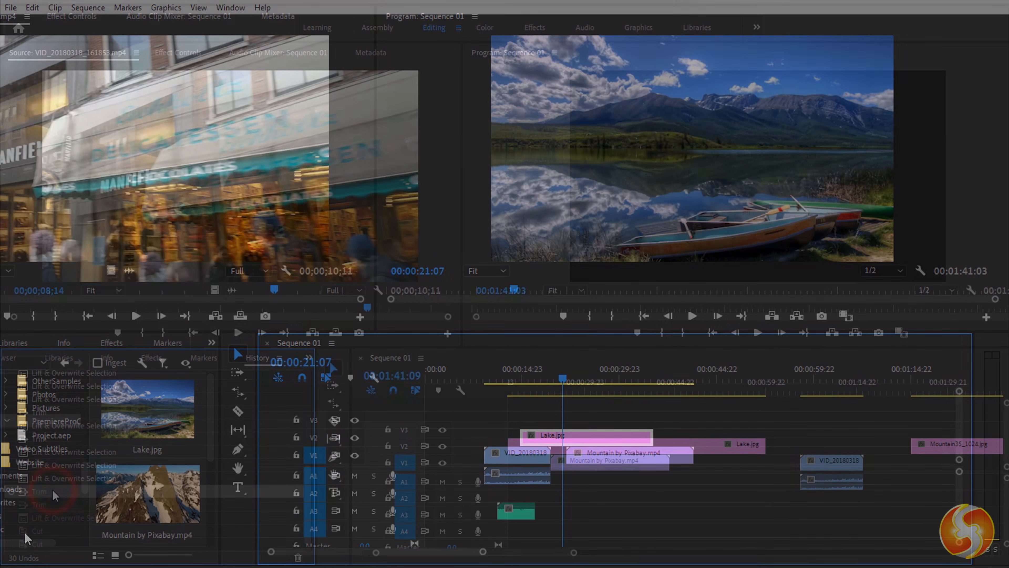
drag(326, 346, 341, 358)
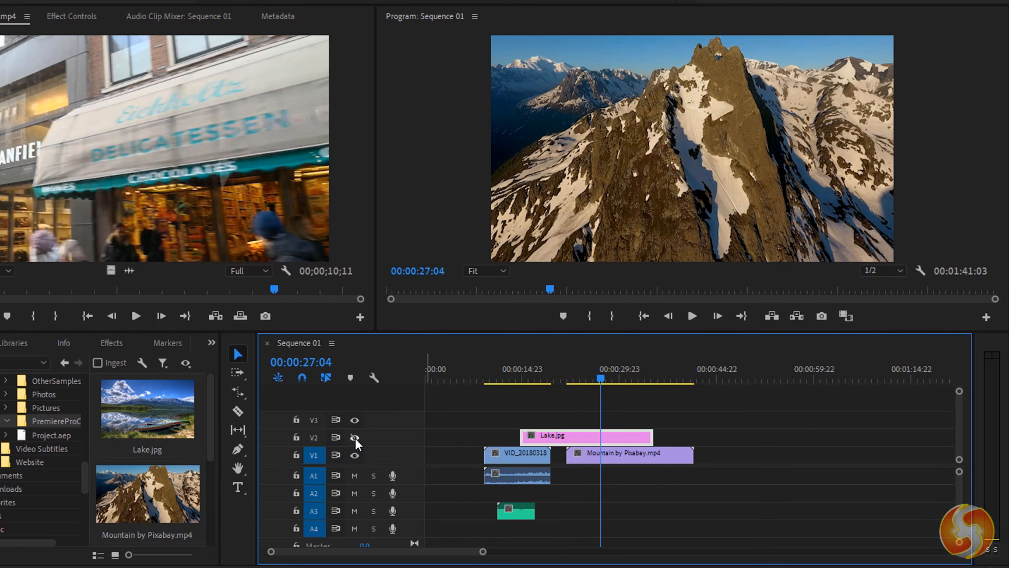
- Toggle V2 visibility, mute and unmute A1, and solo then unsolo A3
click(354, 438)
click(355, 439)
click(355, 438)
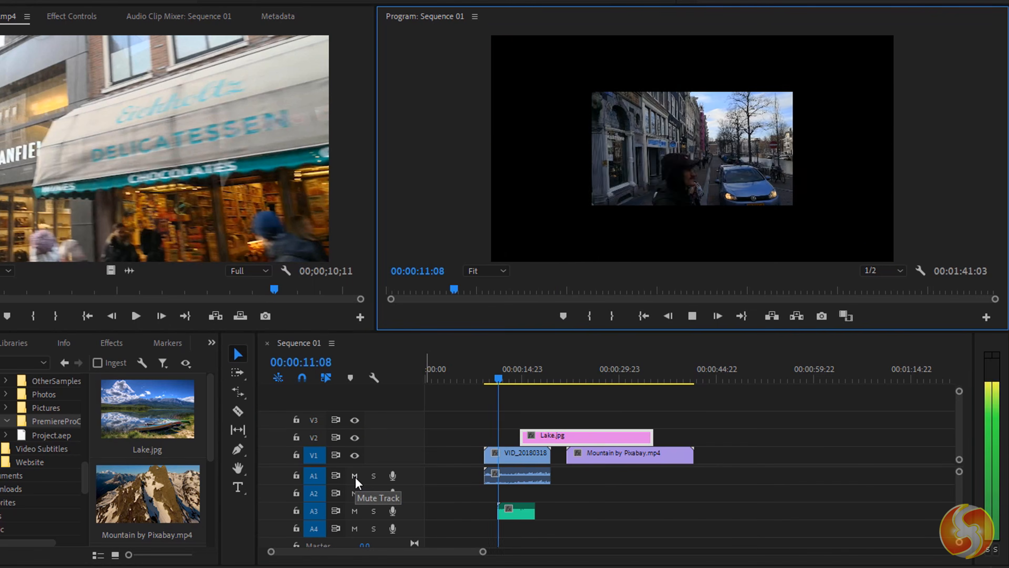
click(354, 476)
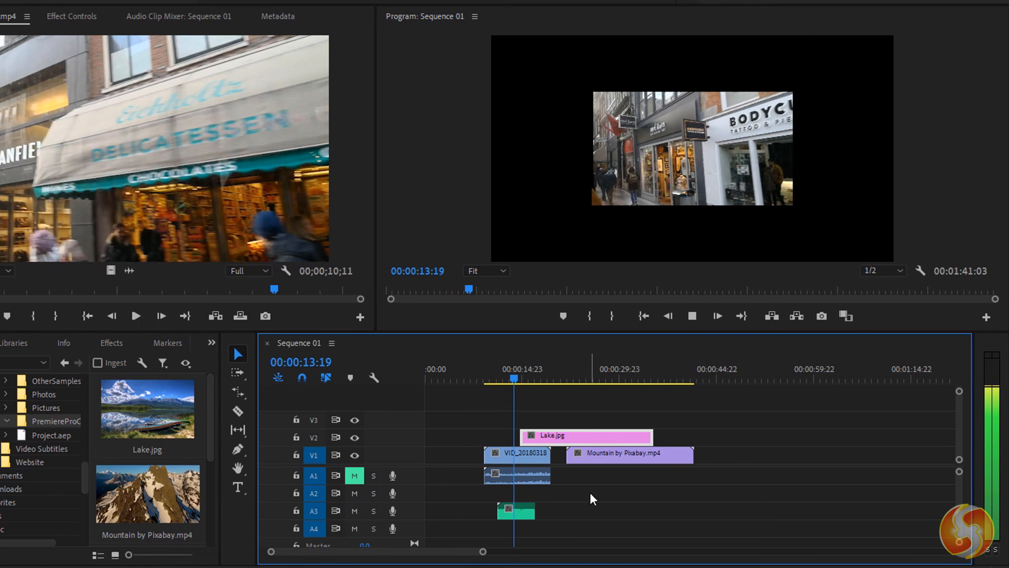
click(356, 476)
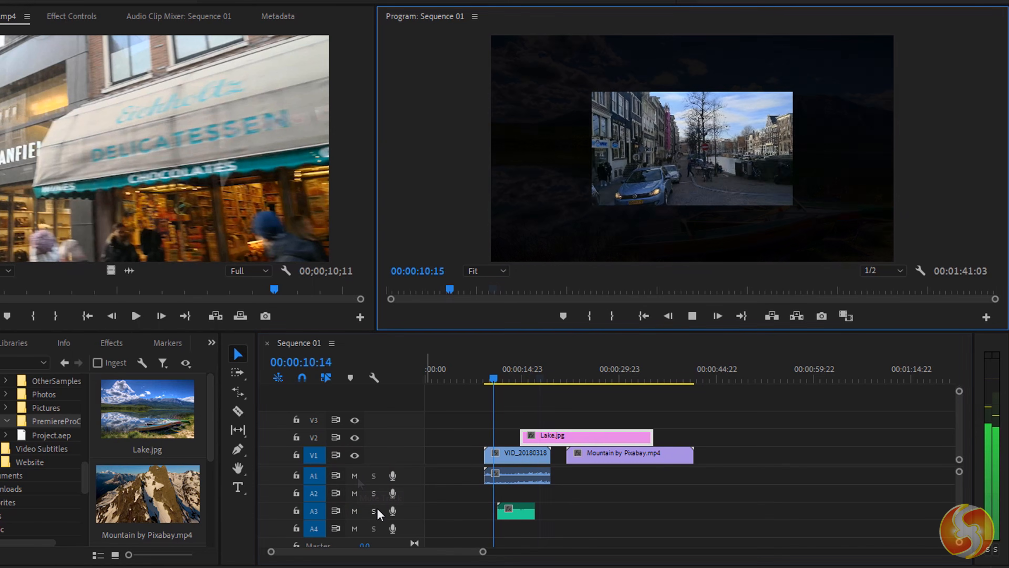
click(374, 511)
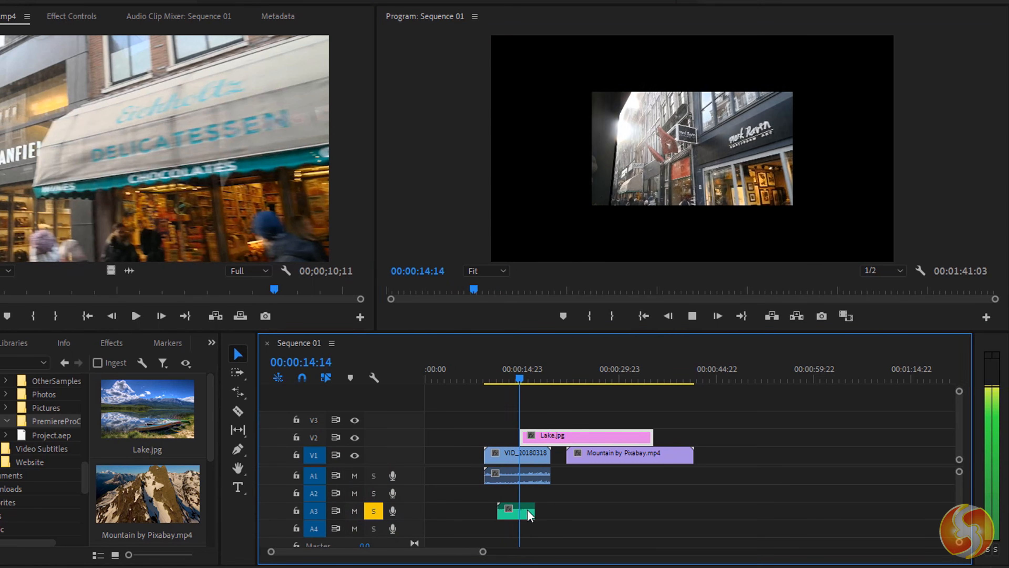
click(374, 510)
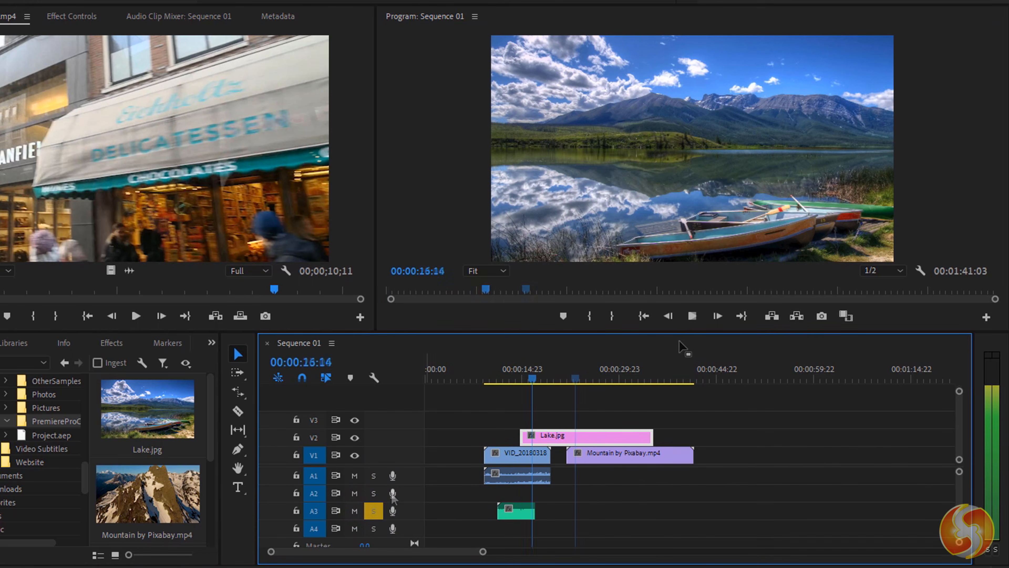
- Record a short voice-over onto A2 and lock the V1 track
click(392, 493)
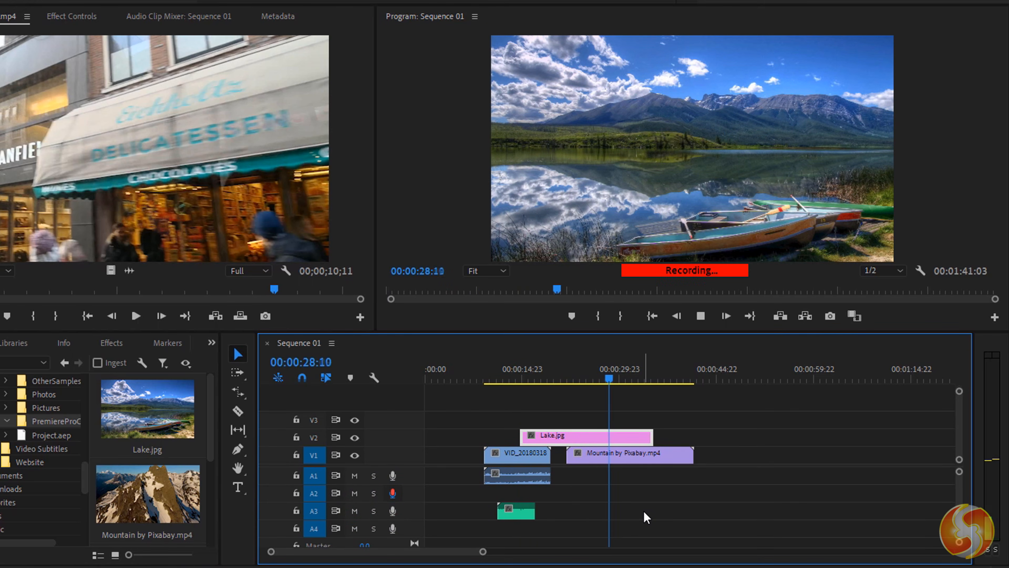
click(700, 315)
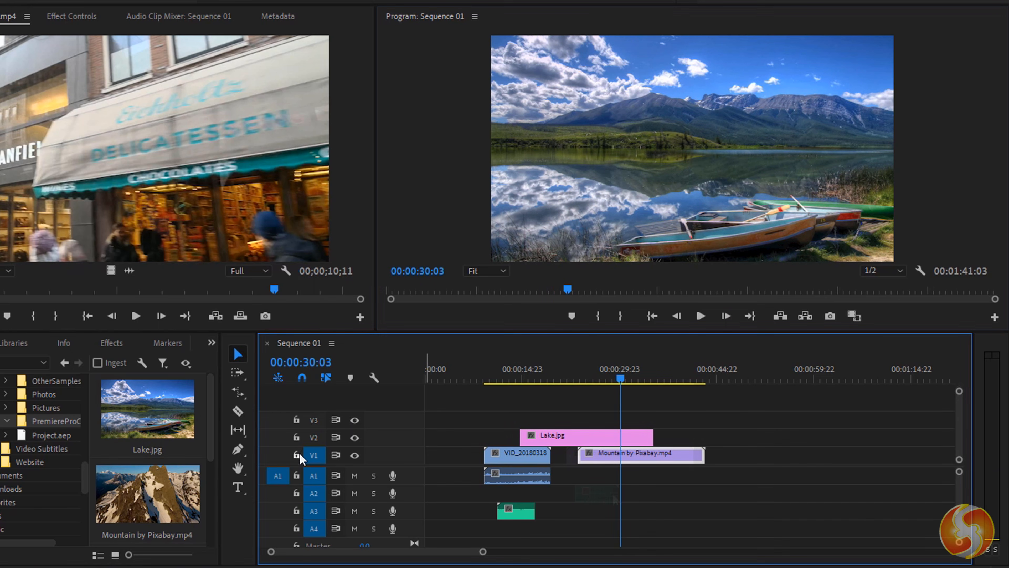
click(296, 456)
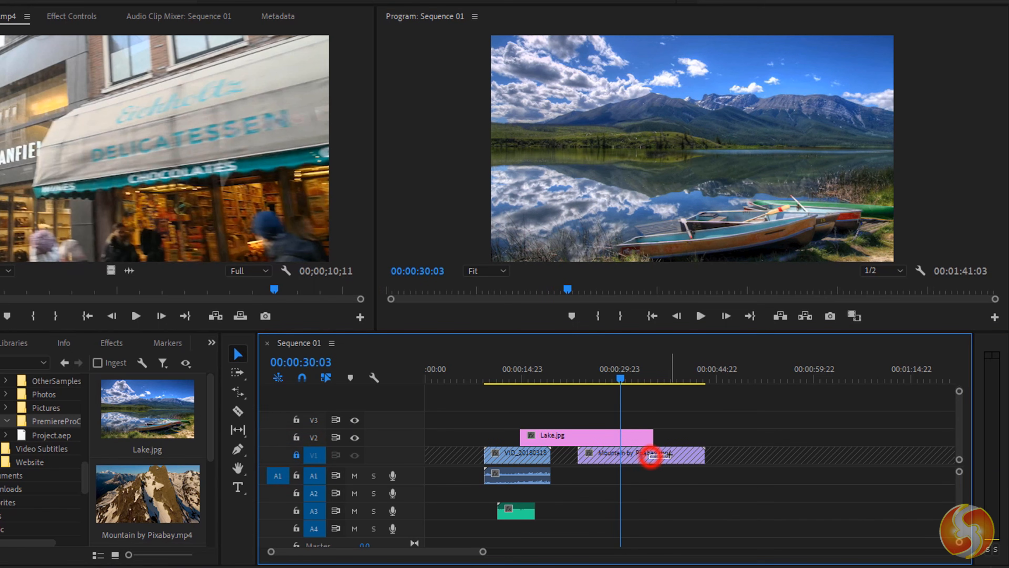
click(531, 454)
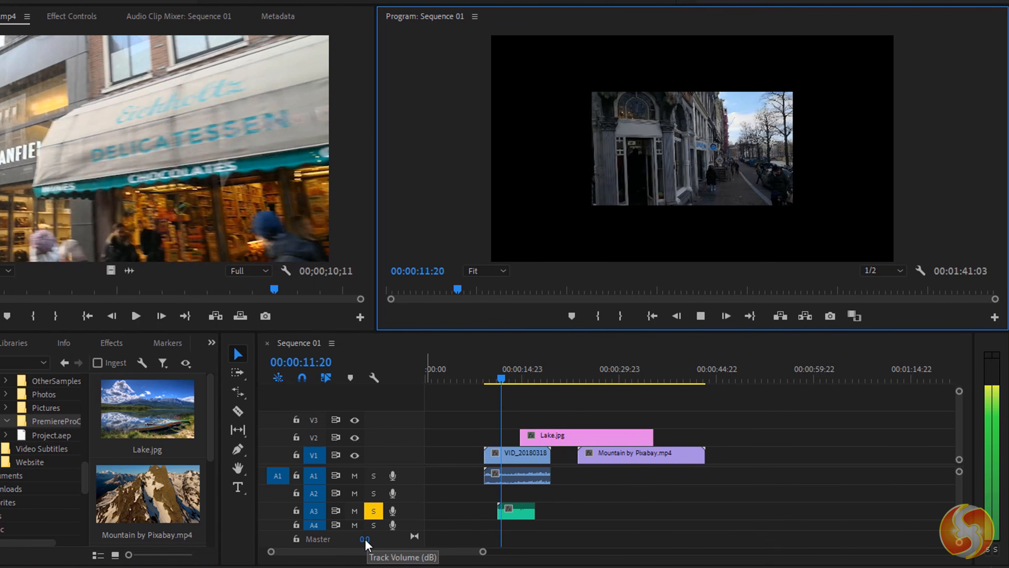
- Raise the master volume to 15.0, then lower it to 7.7
click(365, 539)
drag(365, 539, 488, 544)
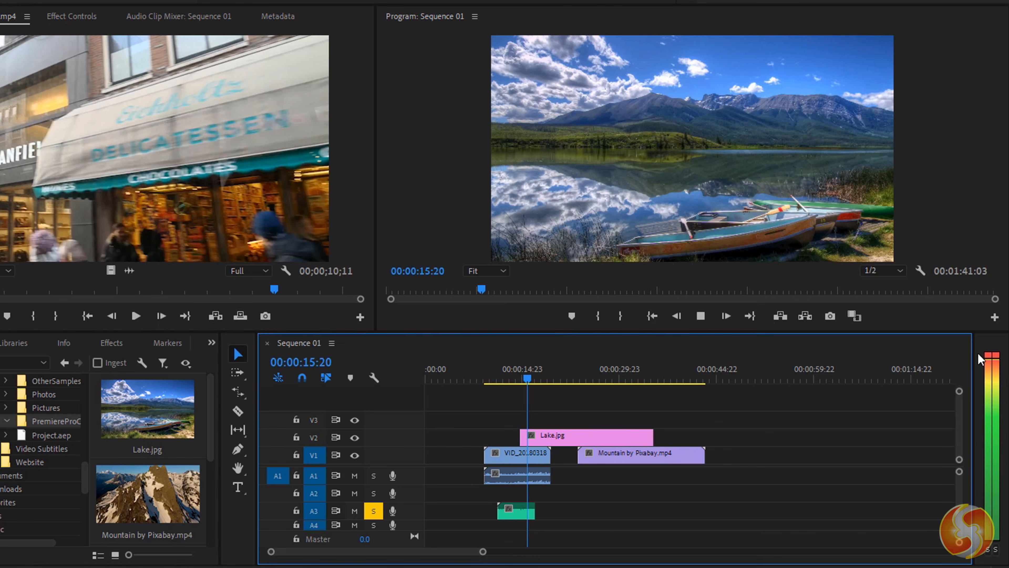
drag(366, 539, 278, 551)
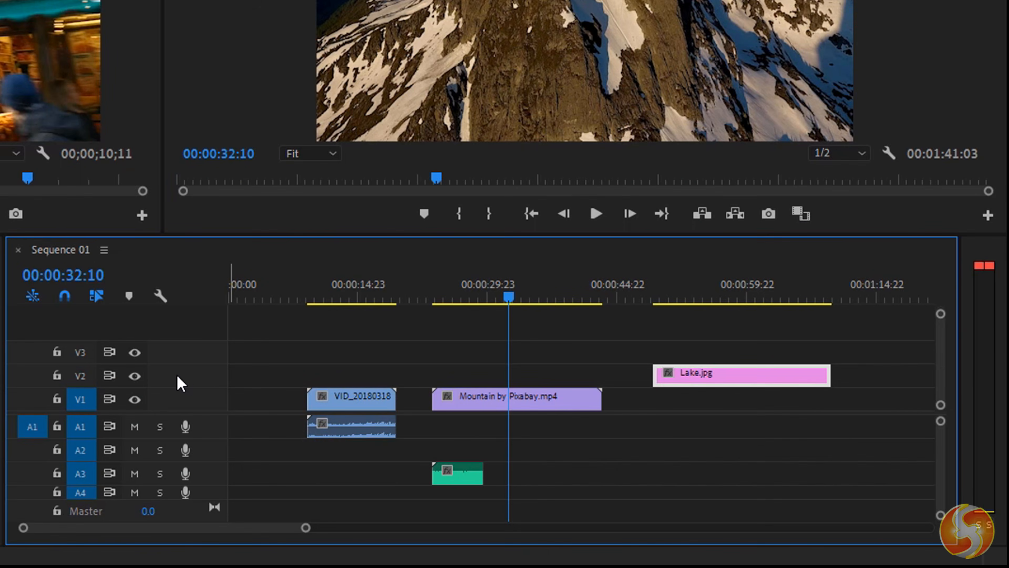
- View the V2 and A1 track options, then show Mountain by Pixabay.mp4's Effect Controls
right_click(181, 383)
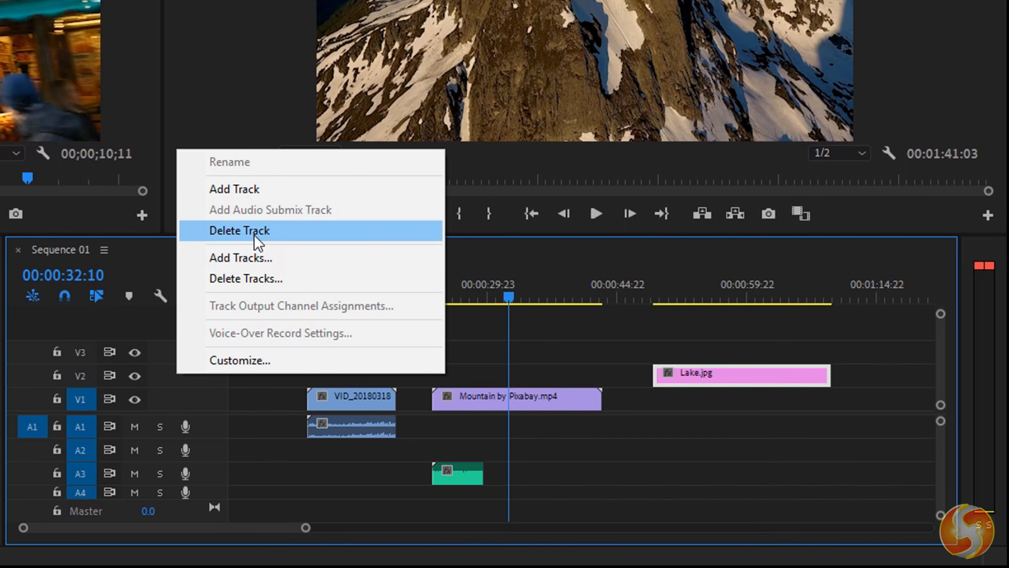
click(169, 388)
right_click(204, 426)
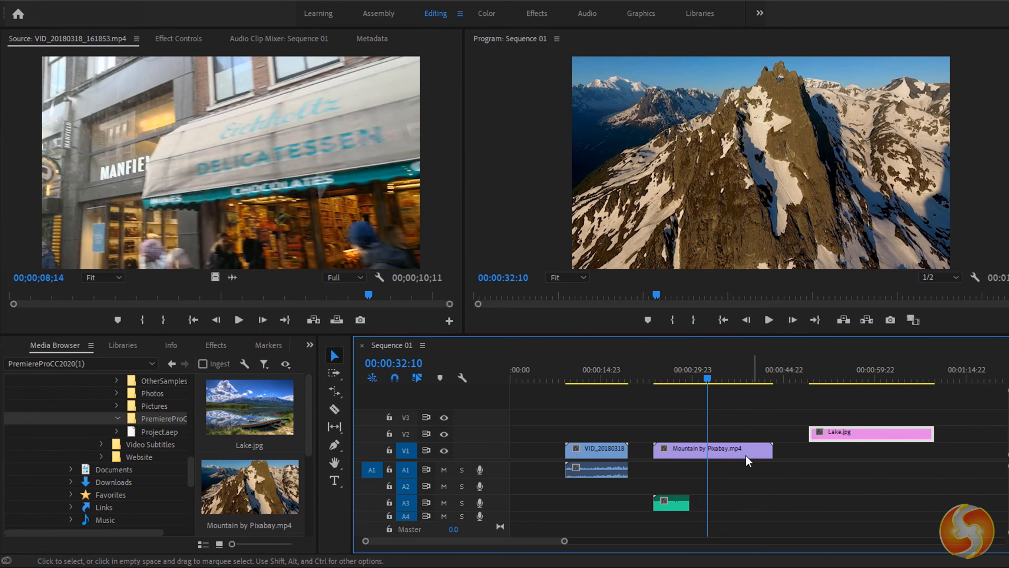
click(741, 455)
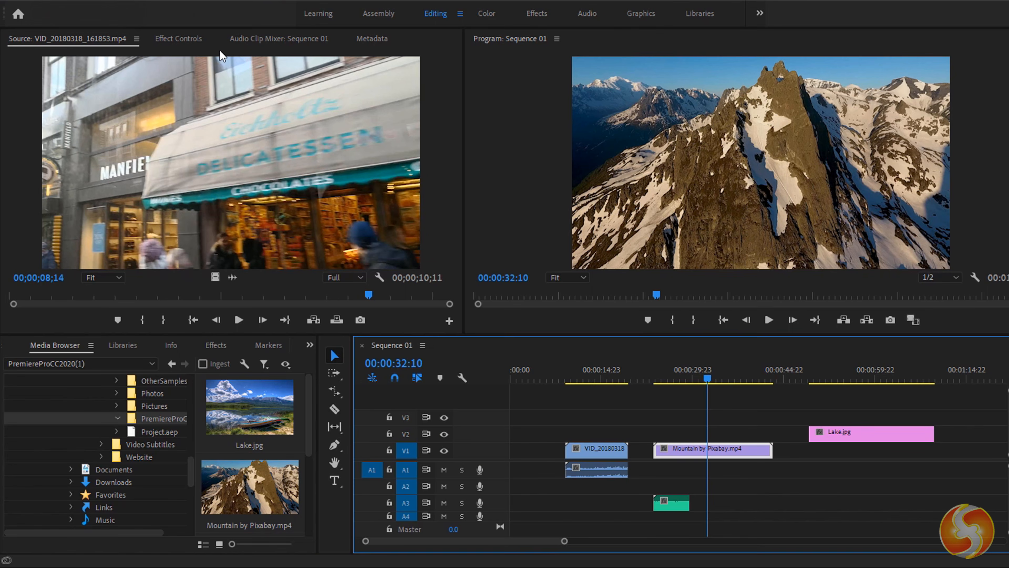
click(188, 39)
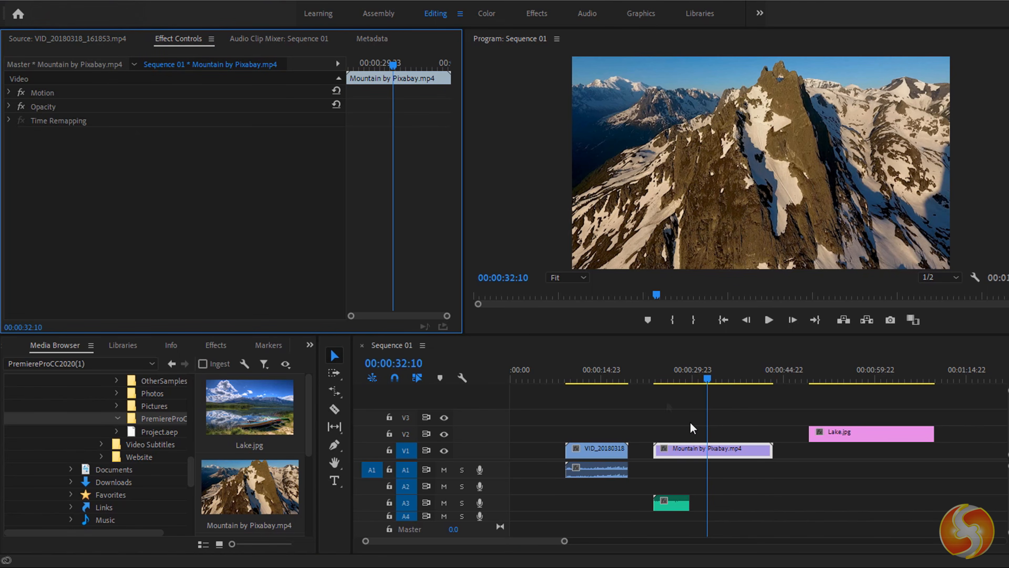
- Make Lake.jpg an inset at 36% scale, rotated -1°, with reduced opacity
click(862, 438)
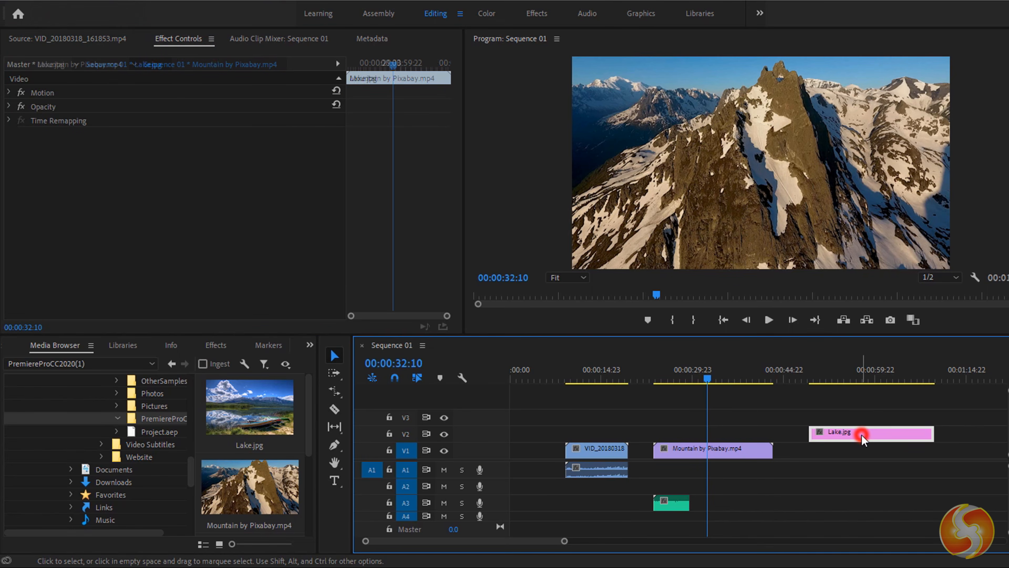
click(706, 455)
click(679, 503)
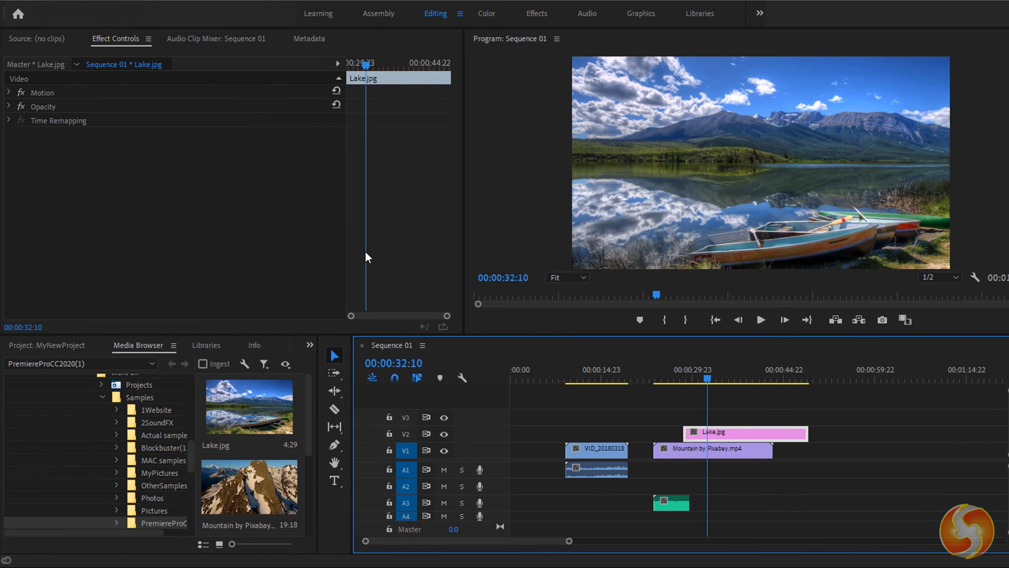
click(9, 92)
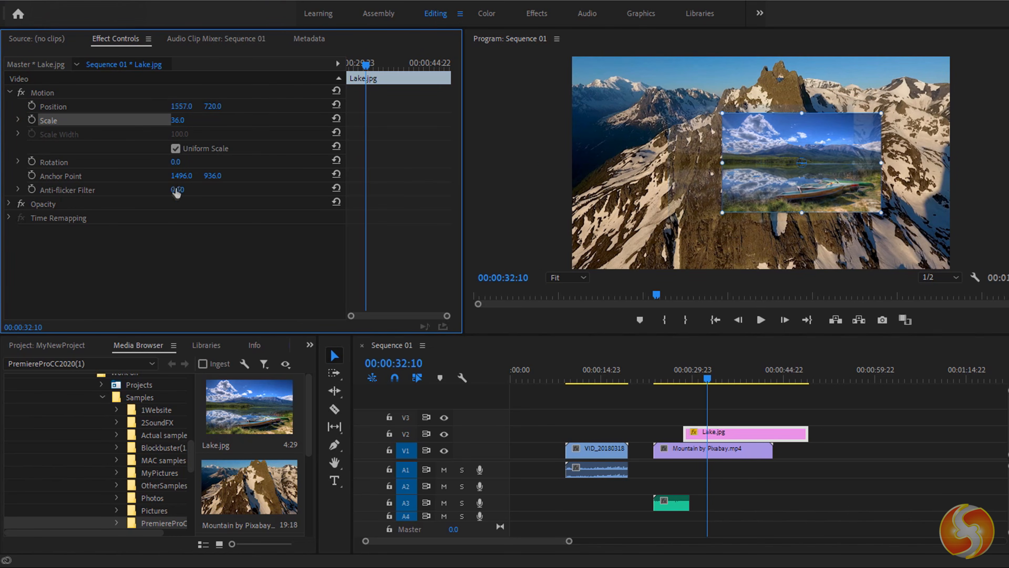
mouse_move(175, 162)
mouse_down()
mouse_move(155, 162)
mouse_move(185, 162)
mouse_up()
click(8, 203)
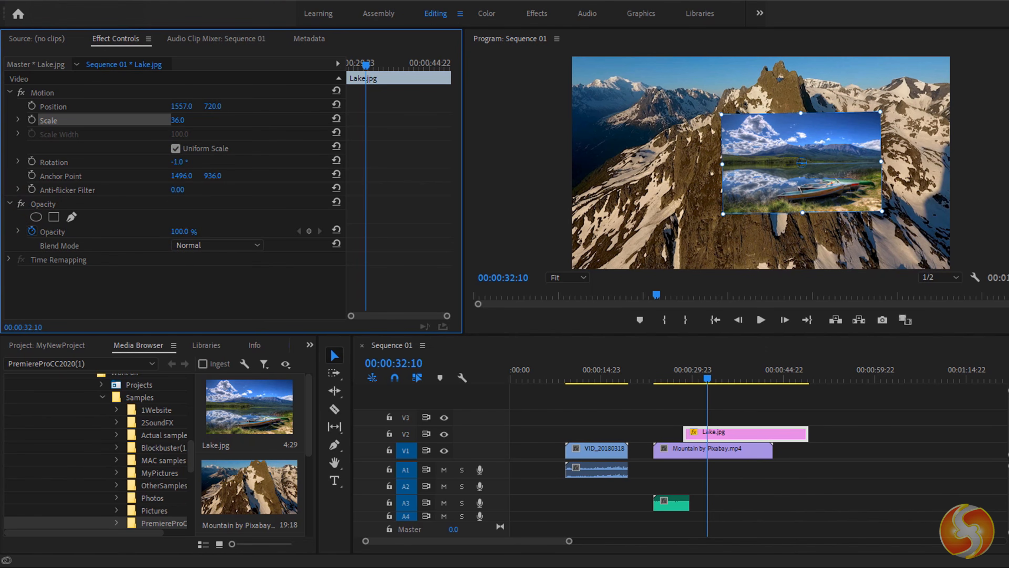
mouse_move(180, 231)
mouse_down()
mouse_move(134, 231)
mouse_move(173, 232)
mouse_up()
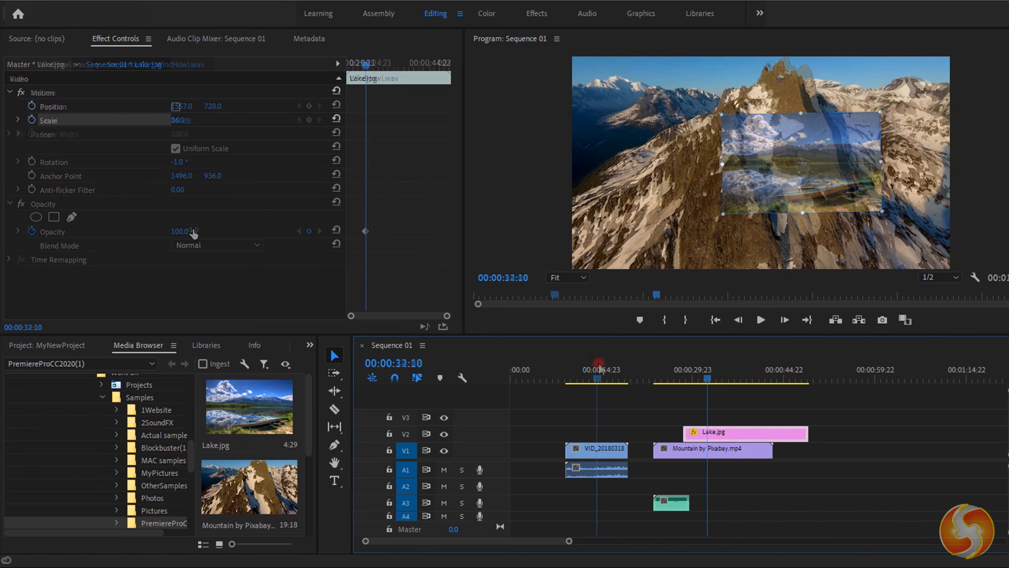
- Select the VID_20180318 clip at 00:00:14:06 and expand its Panner effect to see Balance
click(596, 371)
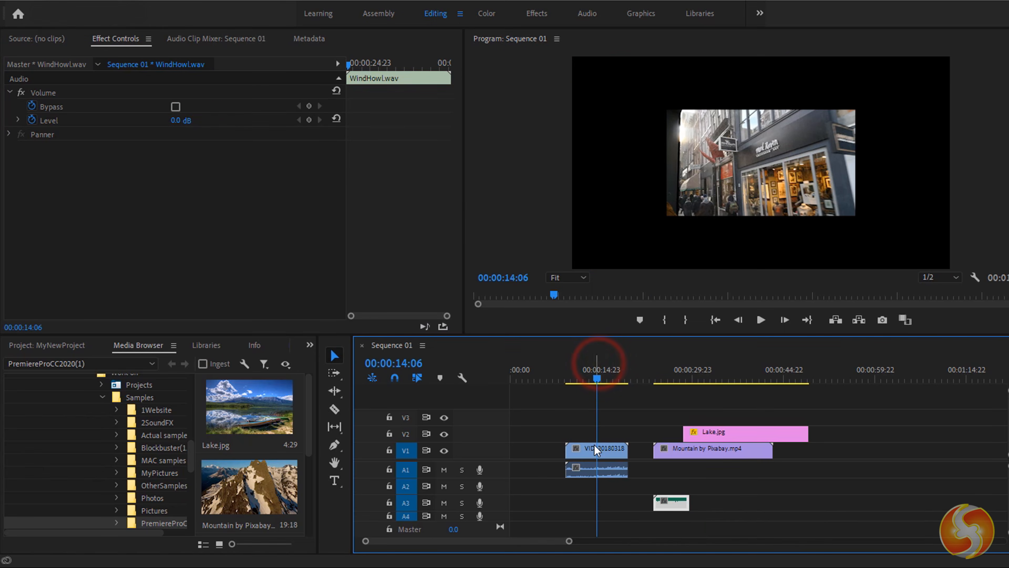
click(594, 470)
click(596, 449)
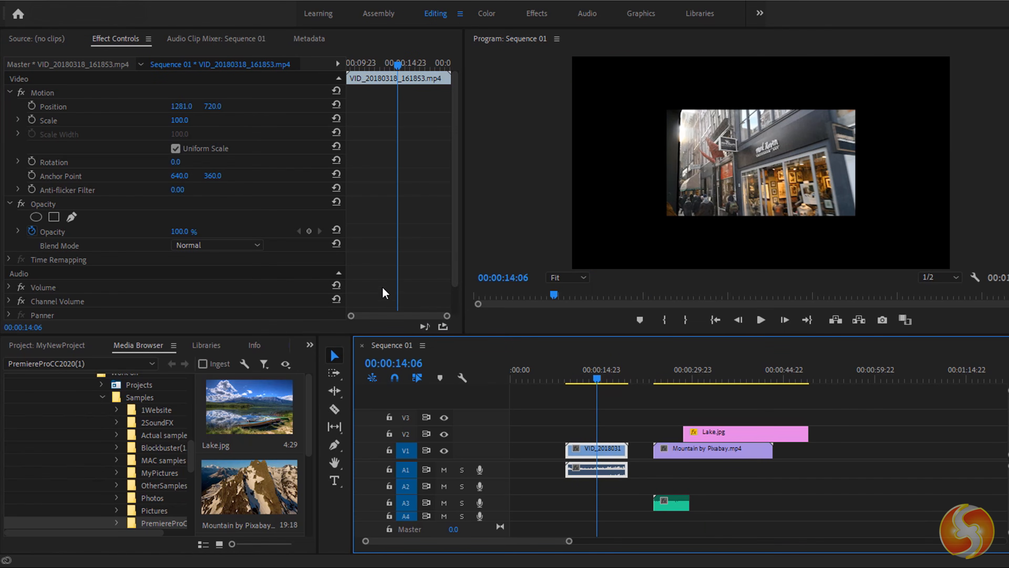
click(9, 92)
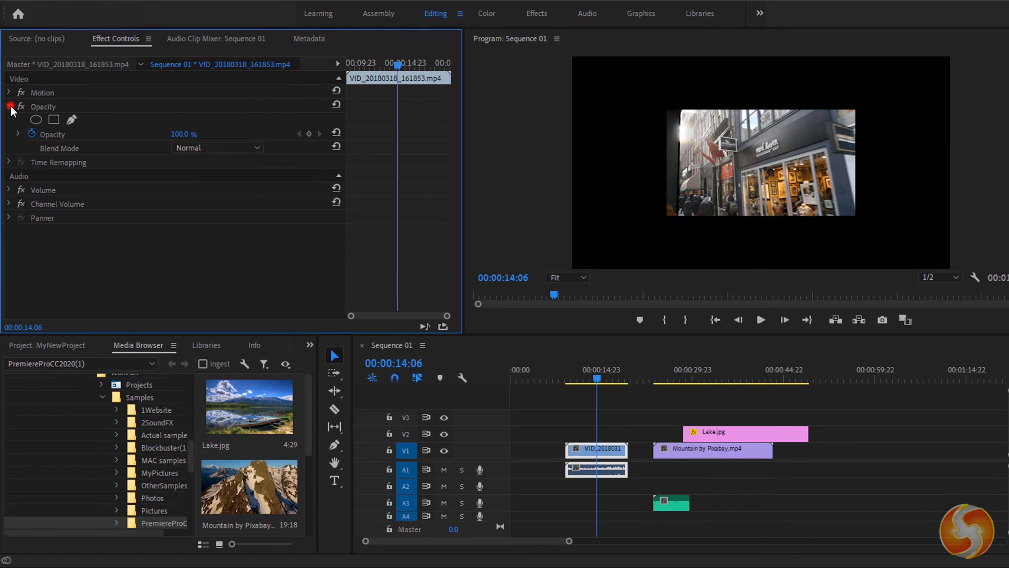
click(9, 106)
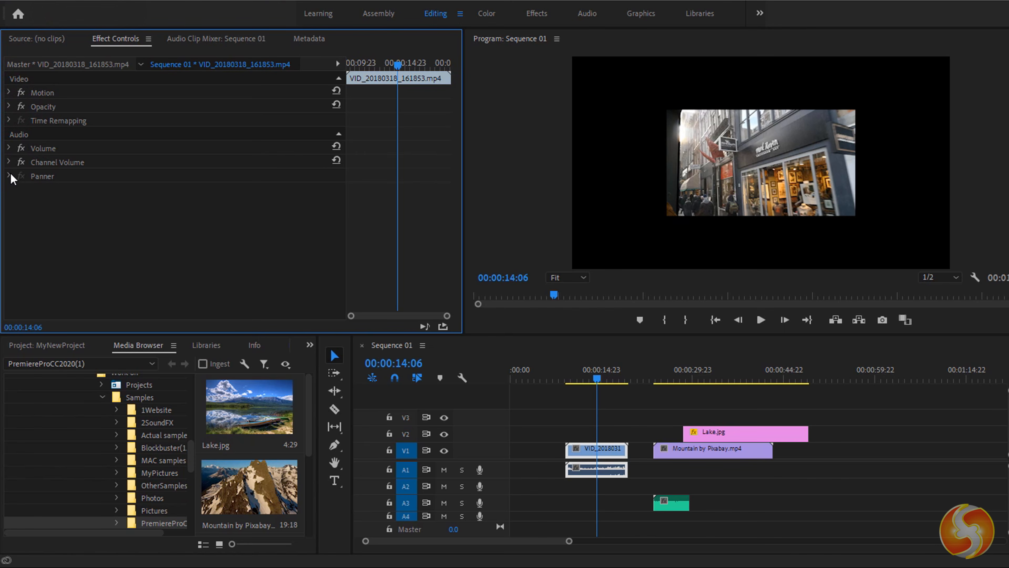
click(42, 177)
click(8, 176)
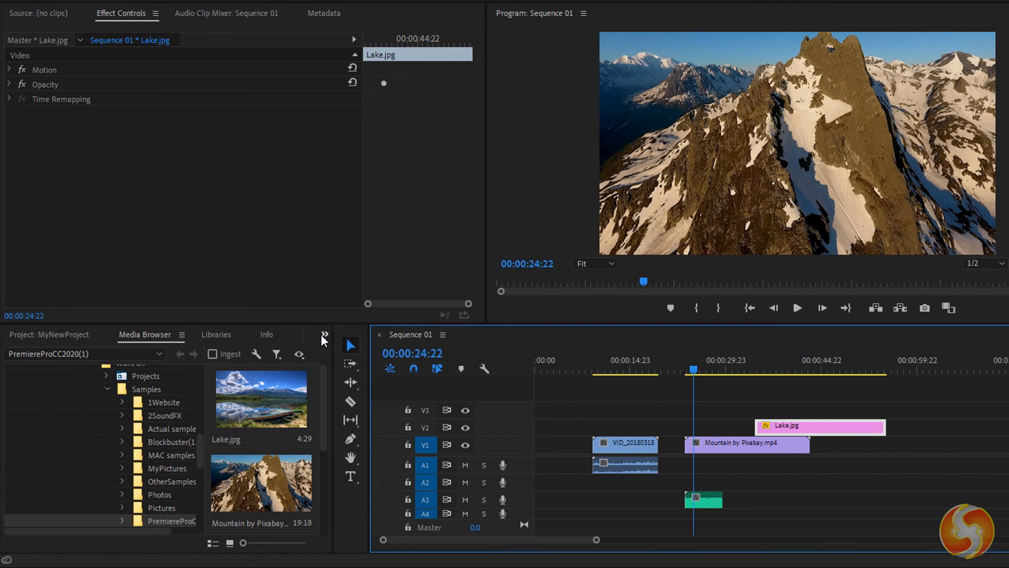
click(309, 344)
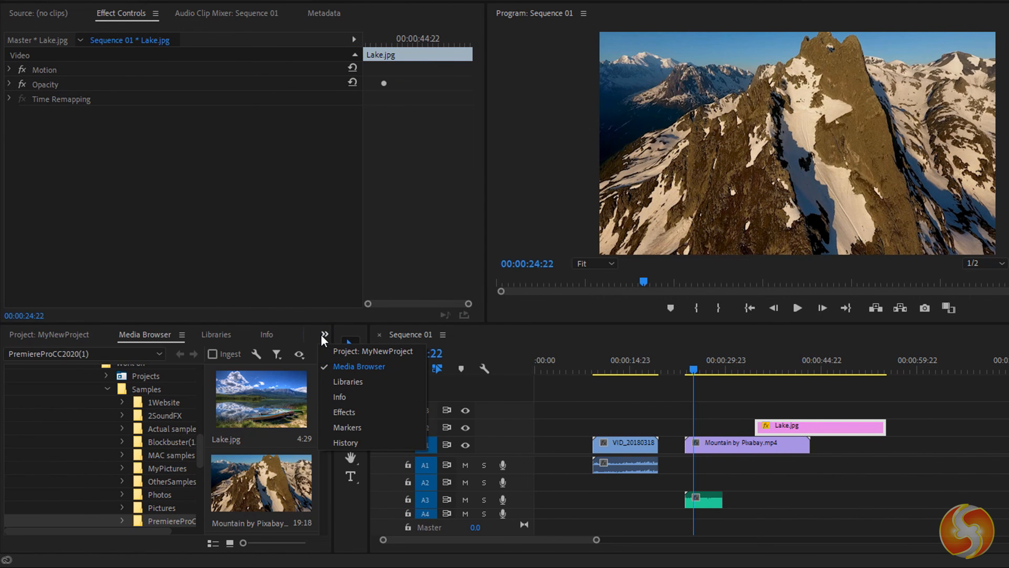
- Apply the Lumetri Color effect to Mountain by Pixabay.mp4
click(344, 412)
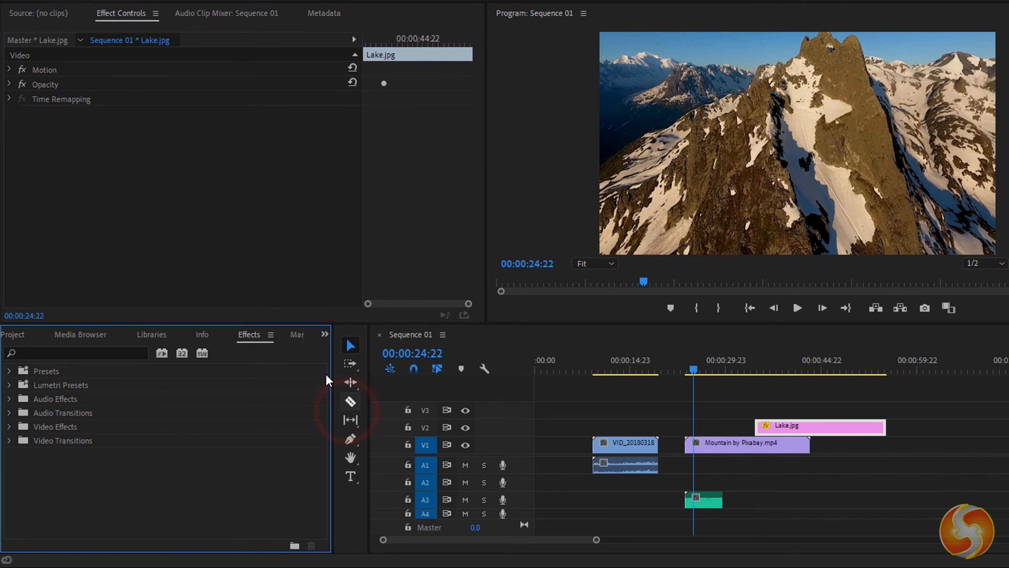
click(9, 385)
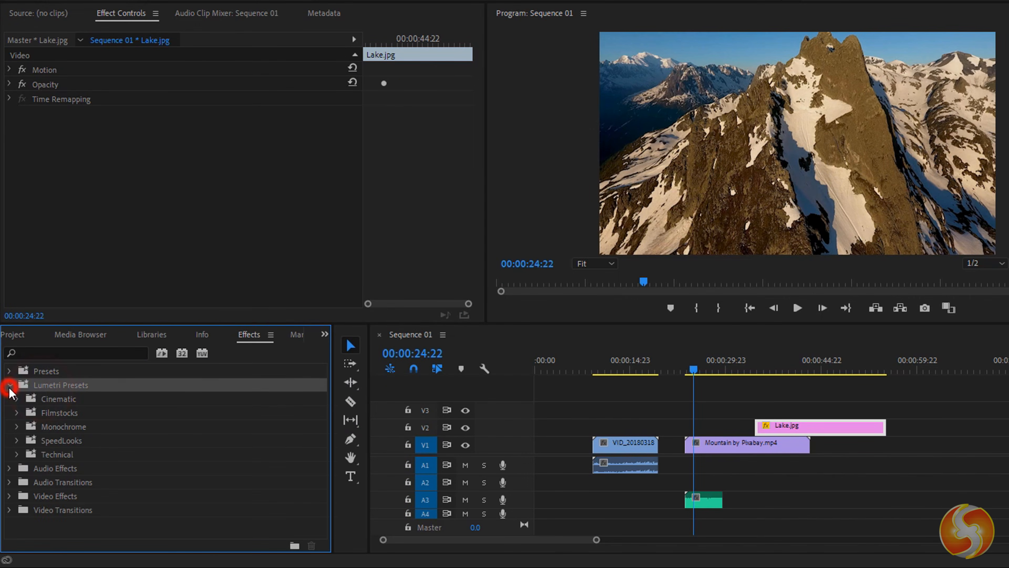
click(16, 399)
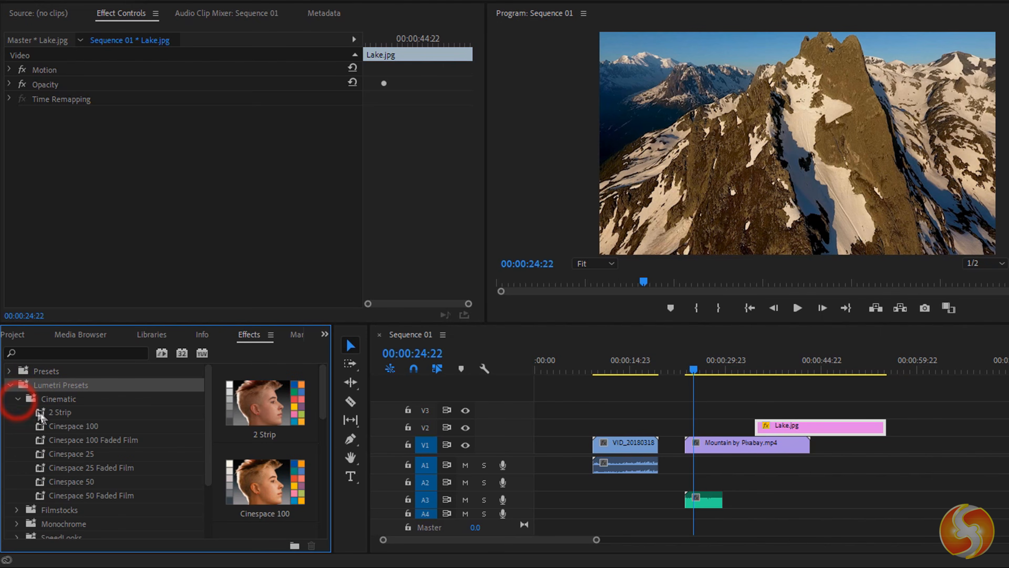
scroll(96, 443, down, 5)
click(91, 497)
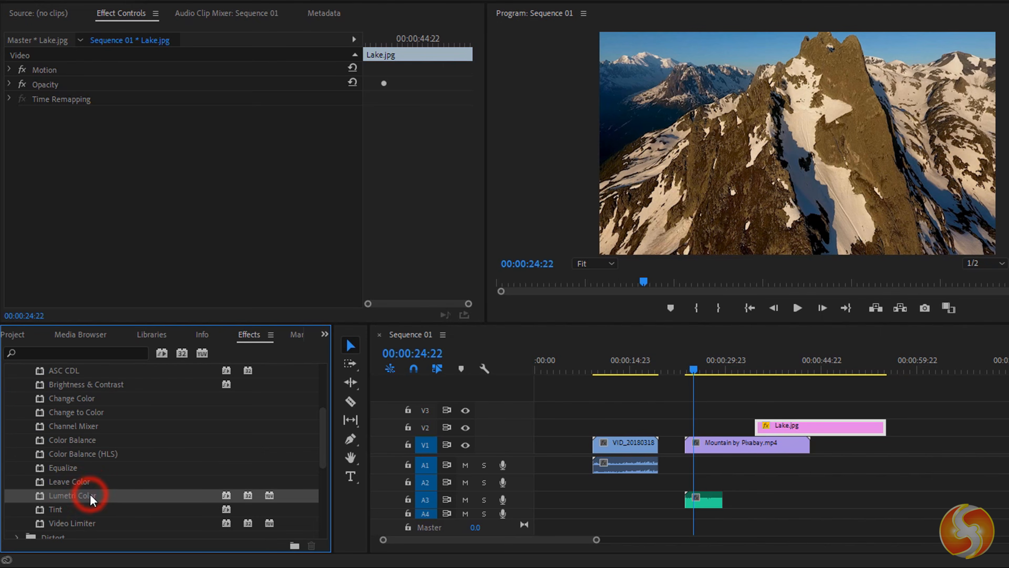
drag(405, 461, 718, 443)
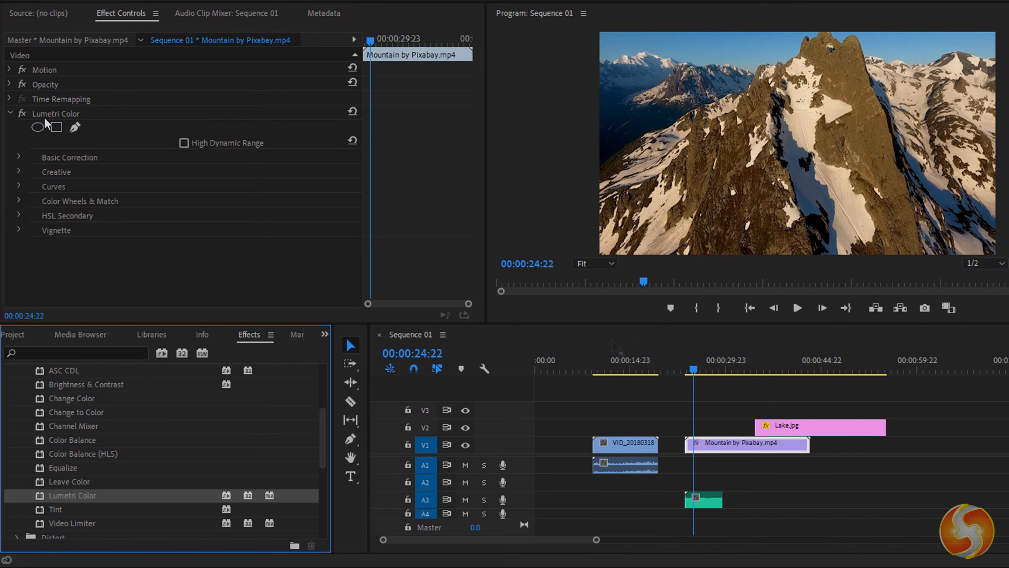
- Set Basic Correction to Temperature 103, Contrast 88, Highlights -58, and toggle the grade to compare
click(30, 158)
scroll(191, 199, down, 2)
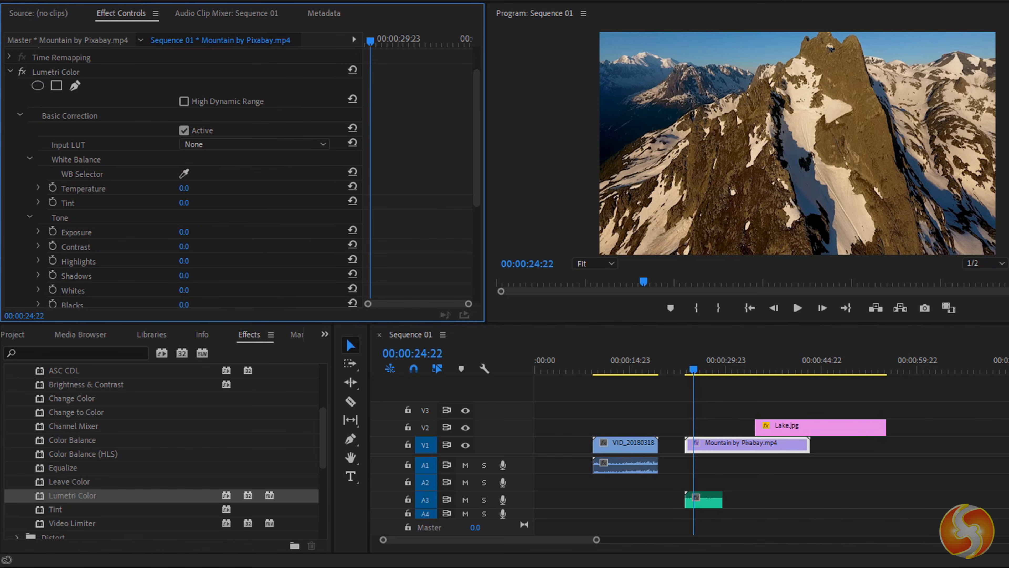
drag(184, 188, 215, 188)
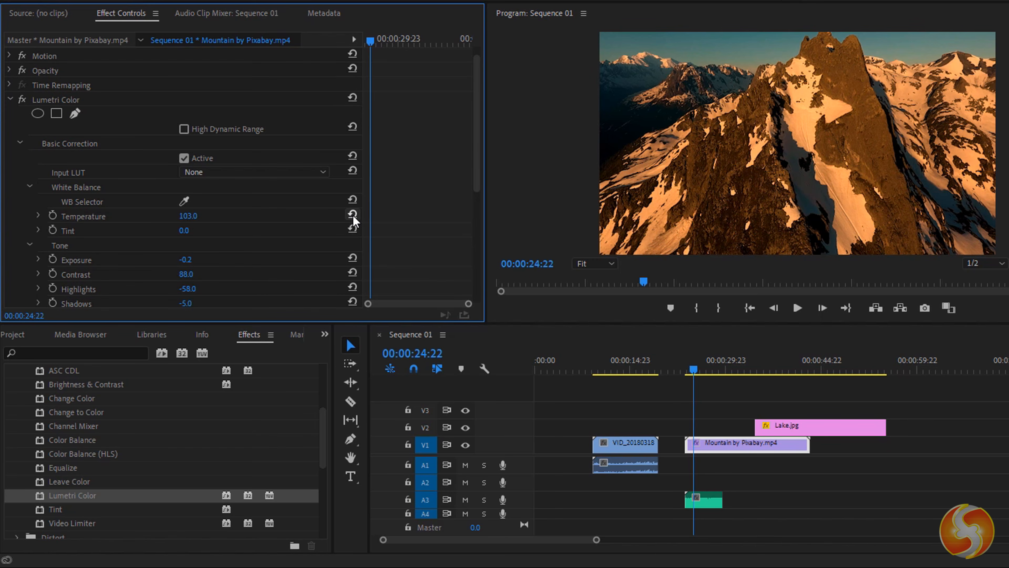
click(352, 214)
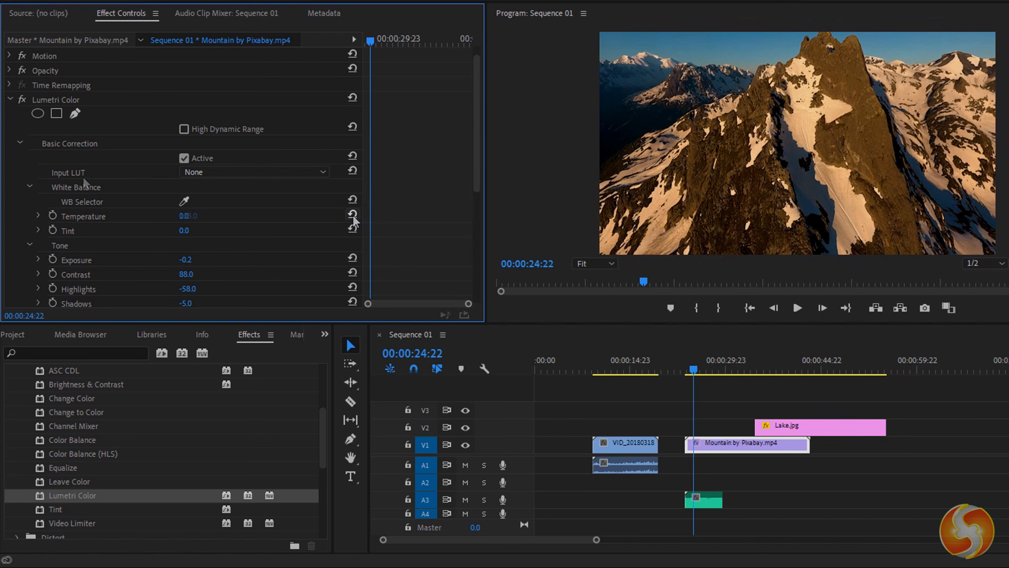
click(22, 100)
click(22, 100)
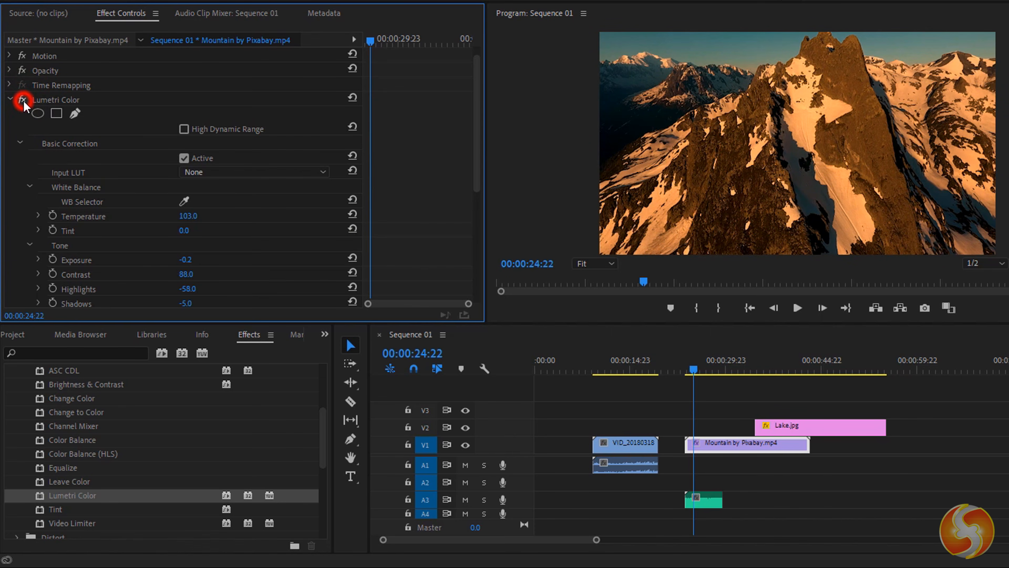
click(22, 100)
- Re-enable the Lumetri grade, add a Cross Dissolve to Lake.jpg and an Iris Cross, and preview
click(22, 100)
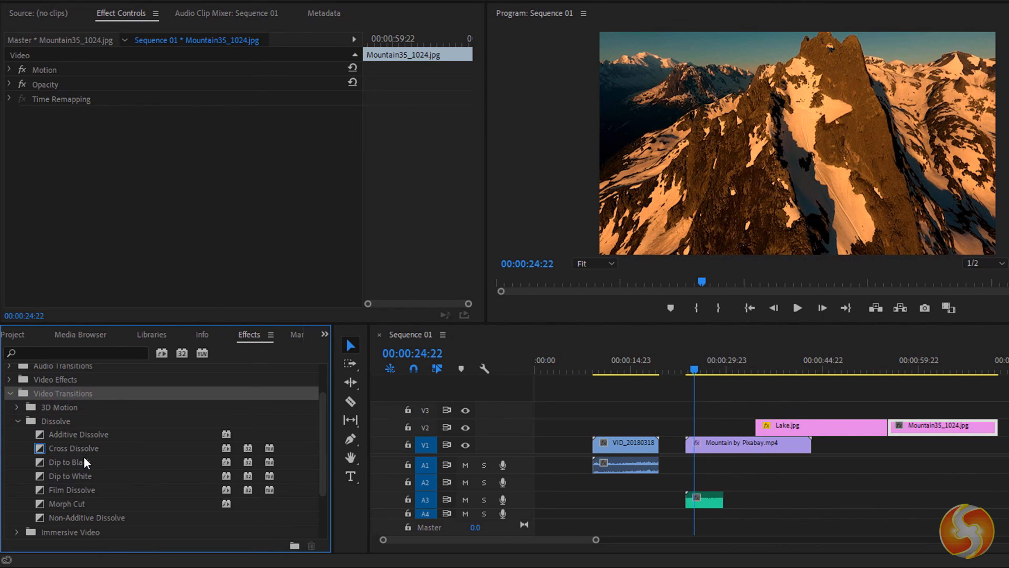
click(85, 451)
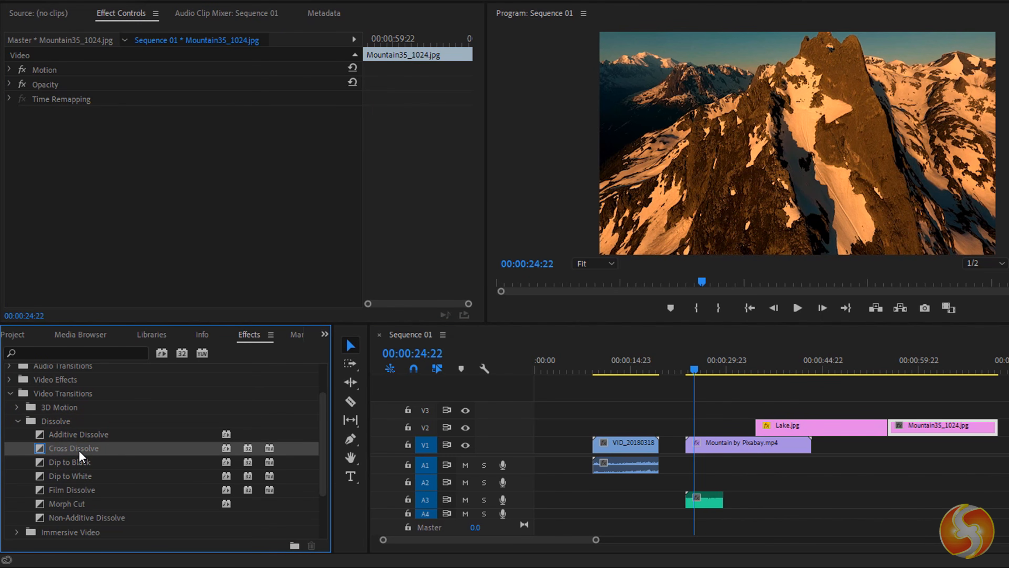
drag(337, 462, 761, 428)
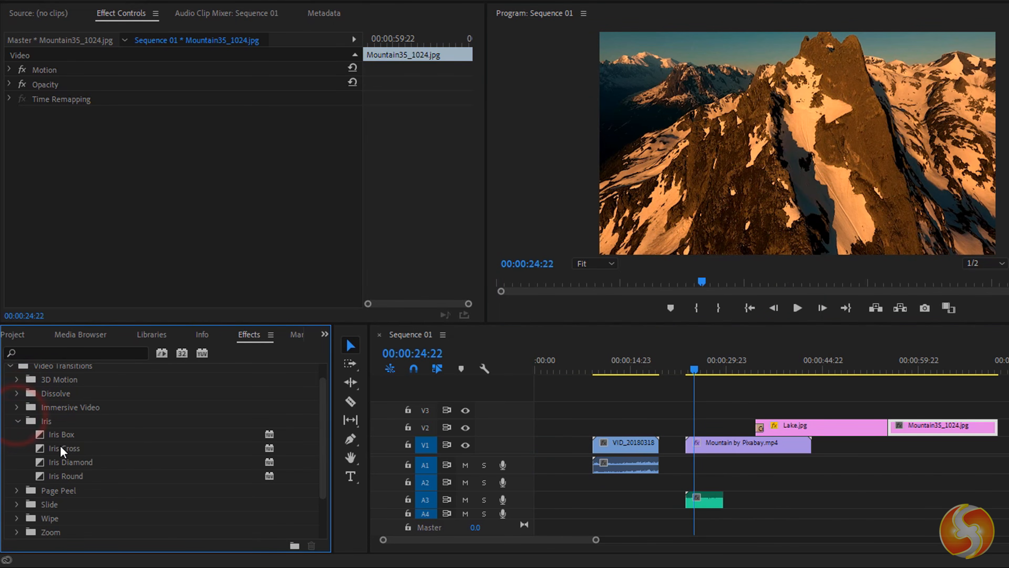
drag(62, 448, 675, 450)
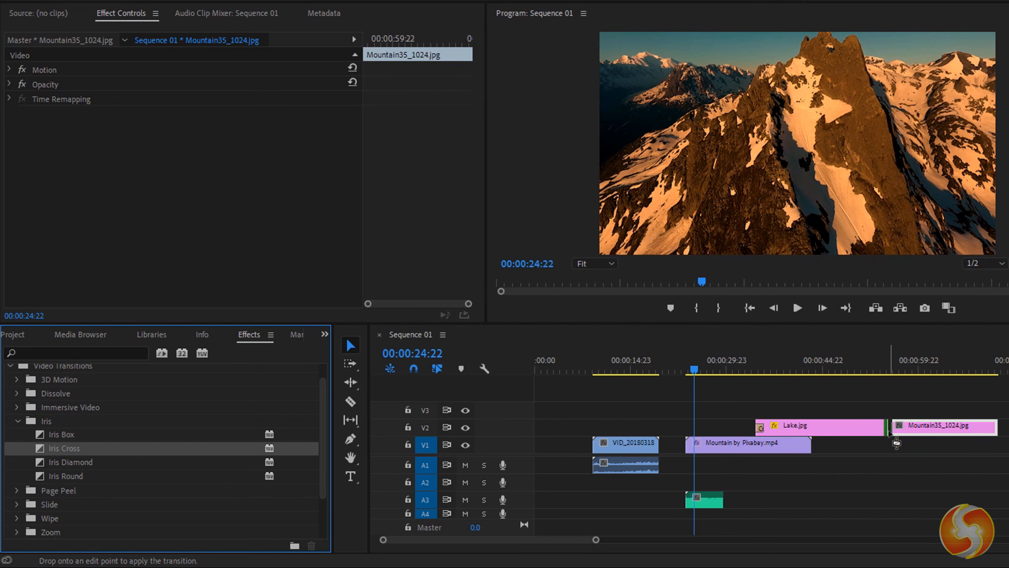
drag(896, 442, 896, 442)
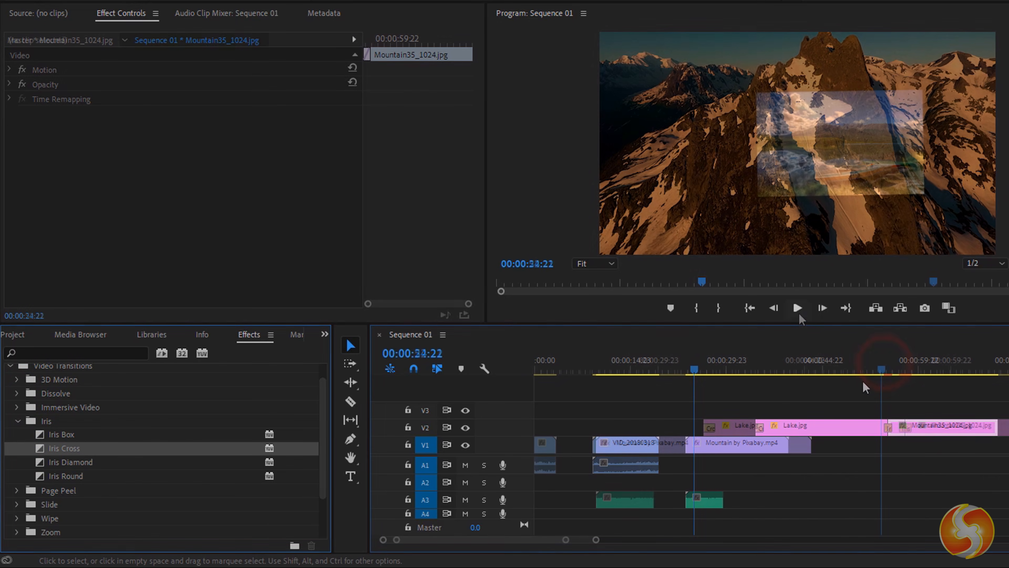
click(797, 307)
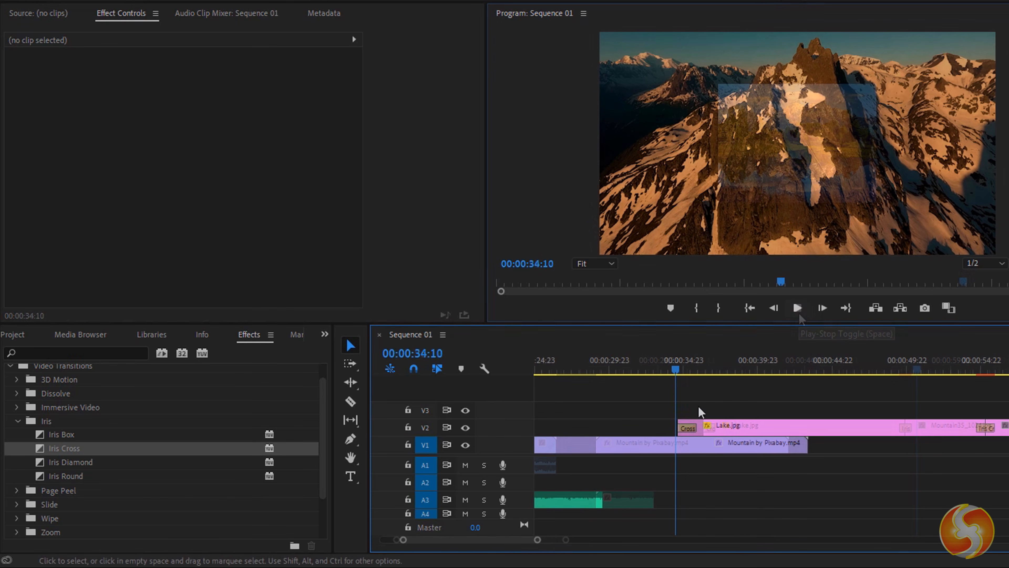
key(=)
key(=)
key(=)
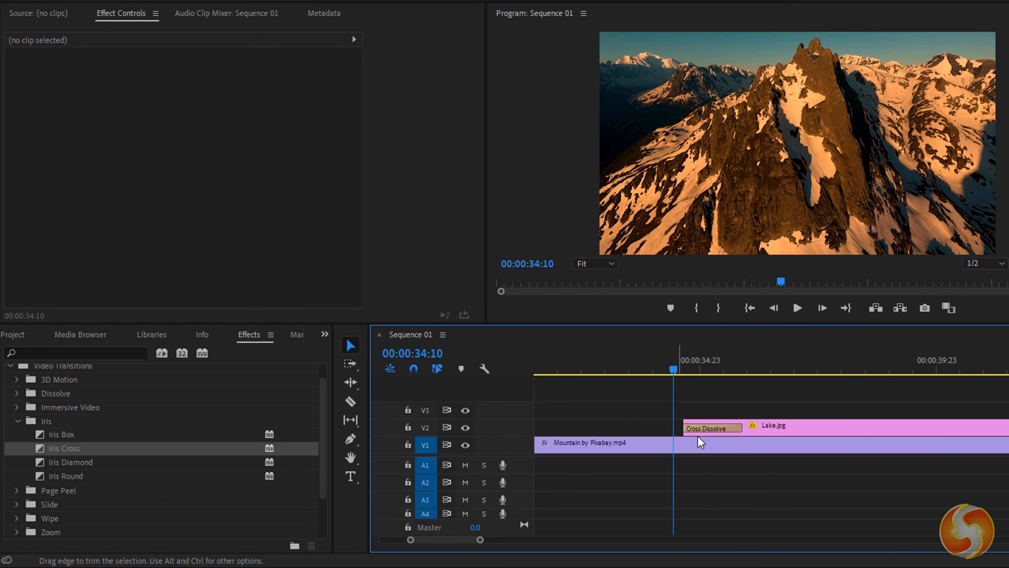
- Lengthen the Lake.jpg cross dissolve to 00:00:03:18, preview it, then clear it
click(707, 427)
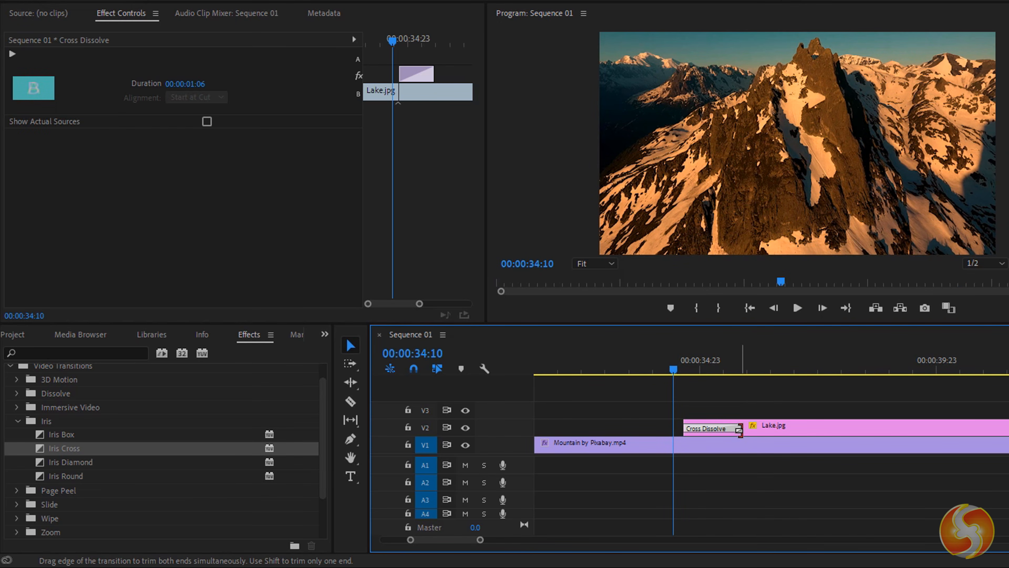
drag(739, 429, 860, 429)
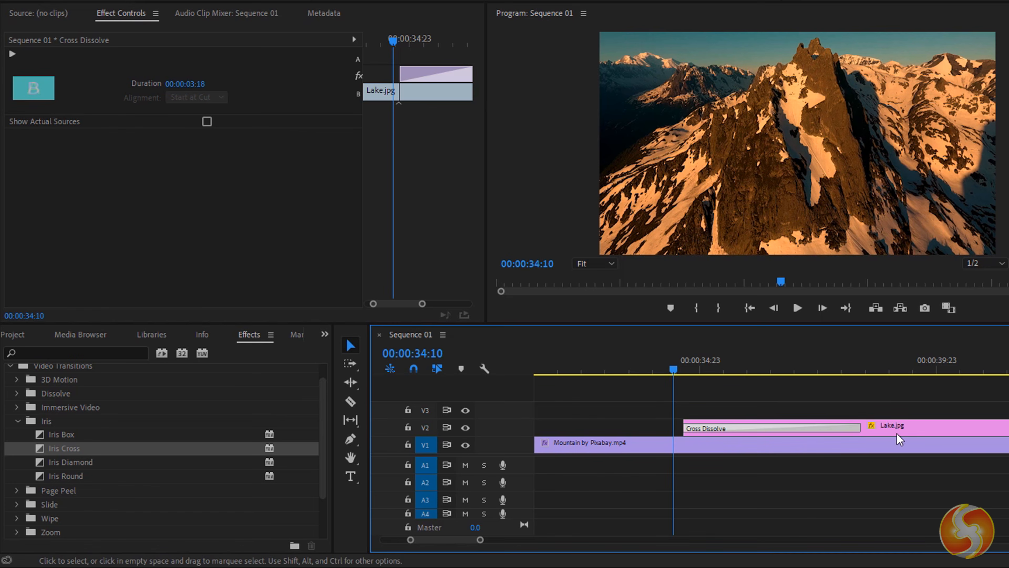
click(794, 311)
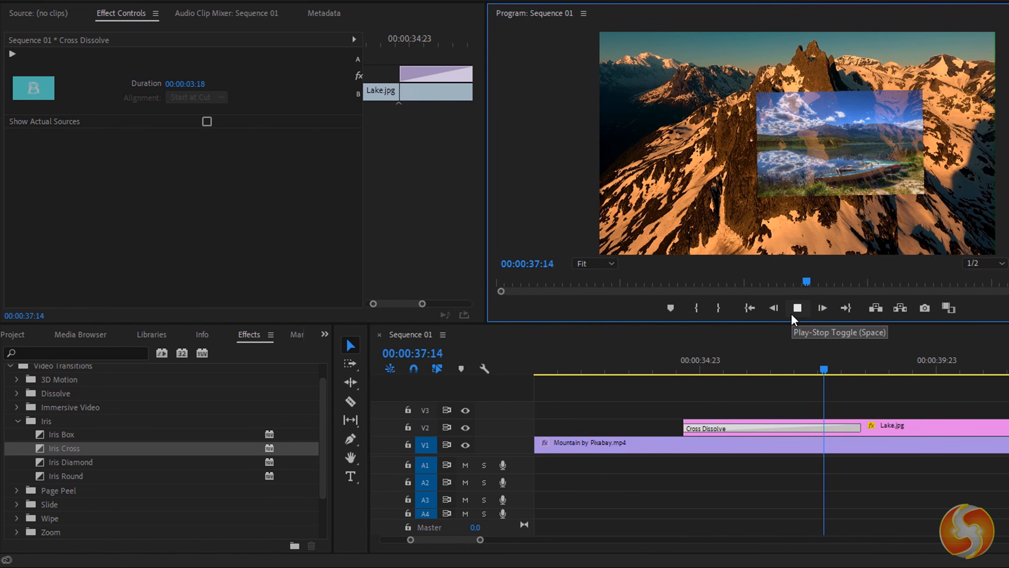
click(796, 310)
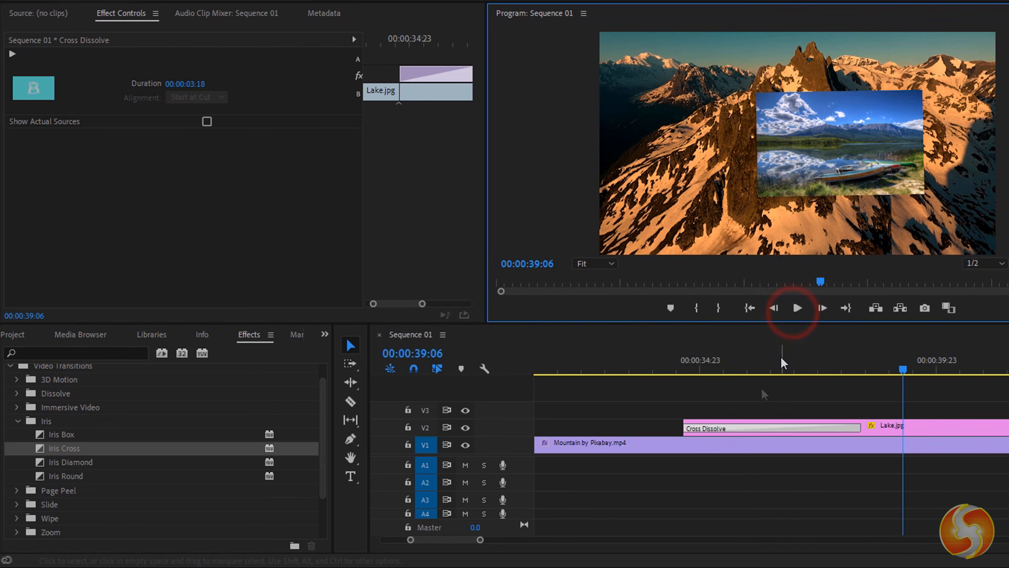
click(767, 429)
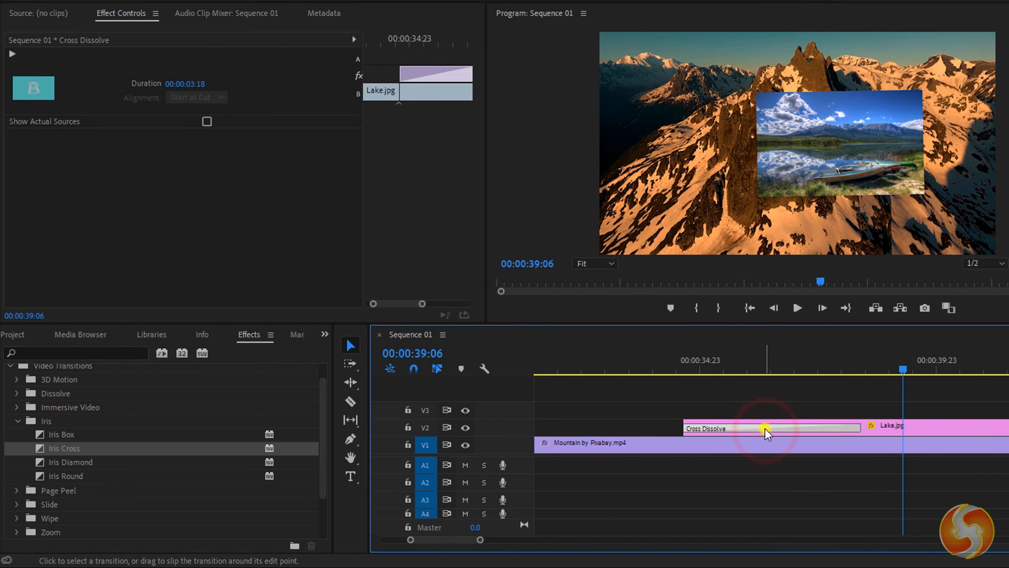
right_click(766, 429)
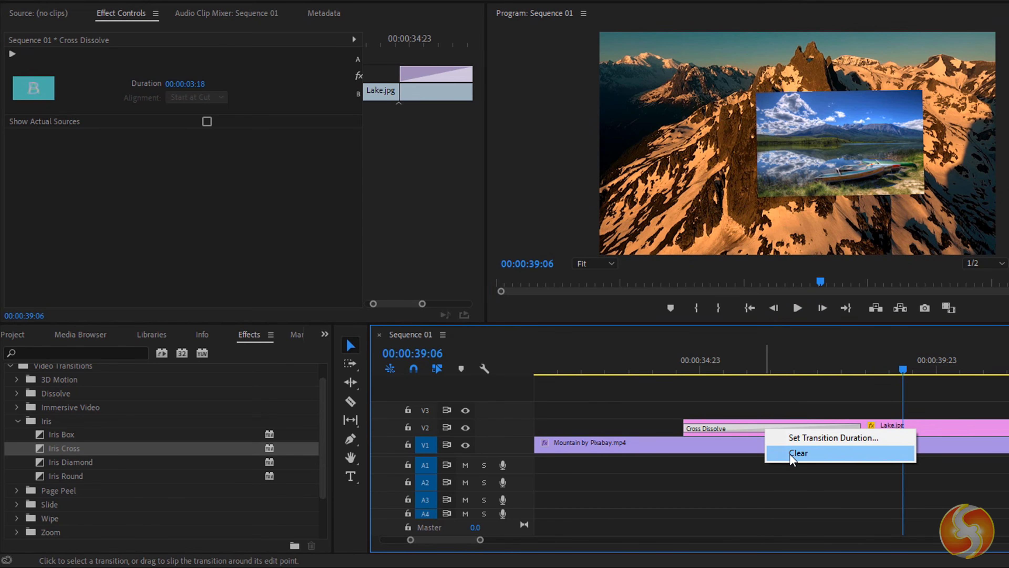
click(792, 454)
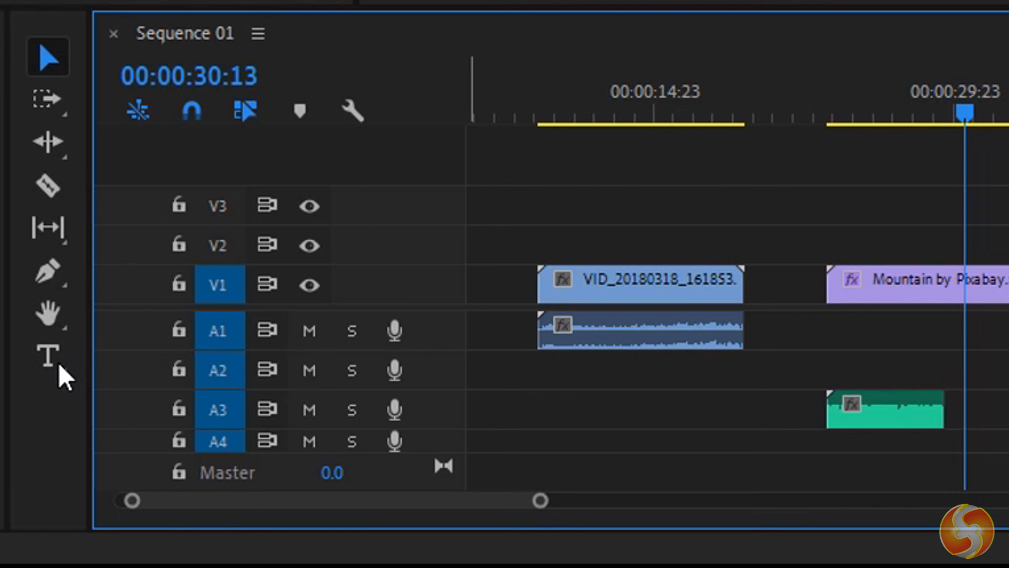
- Create a 'The Mountain' text title and extend its graphic clip on V2 over the footage
click(57, 368)
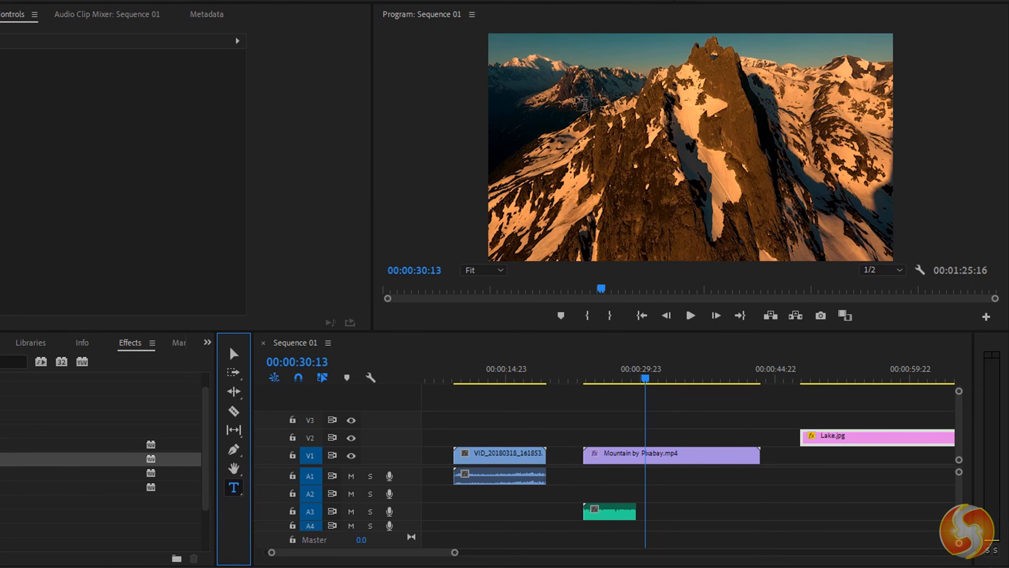
click(582, 103)
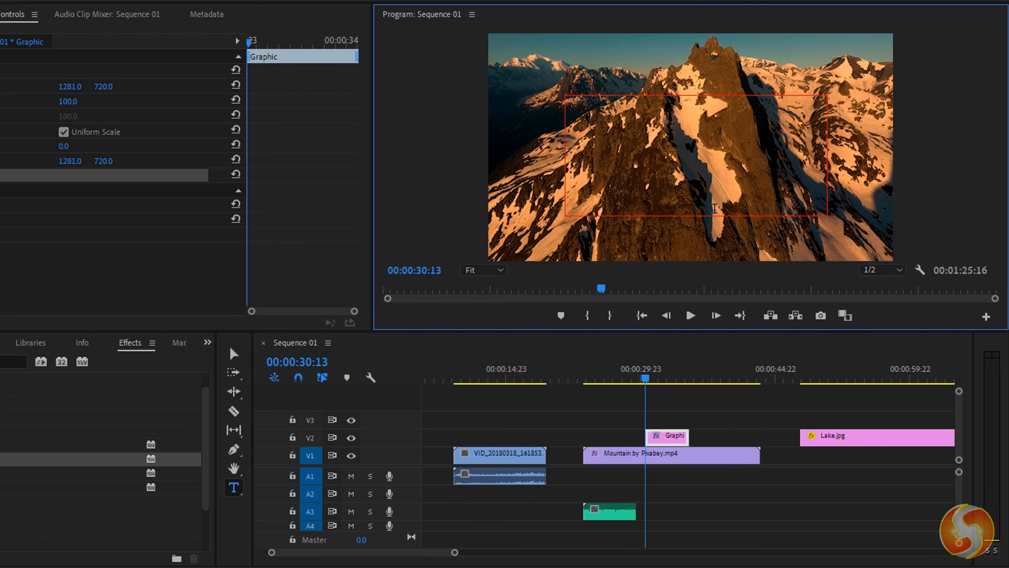
click(693, 161)
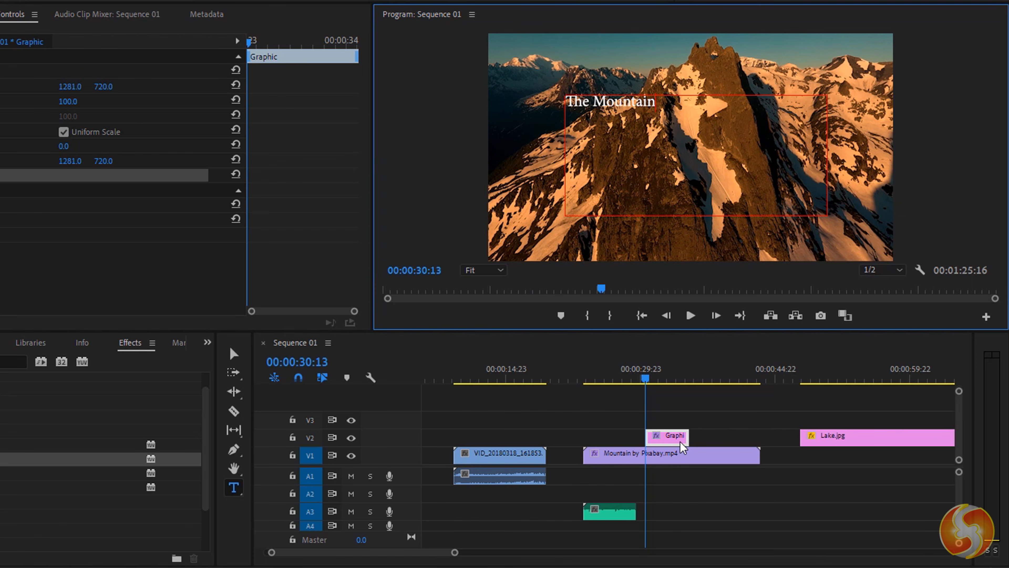
drag(674, 441, 732, 430)
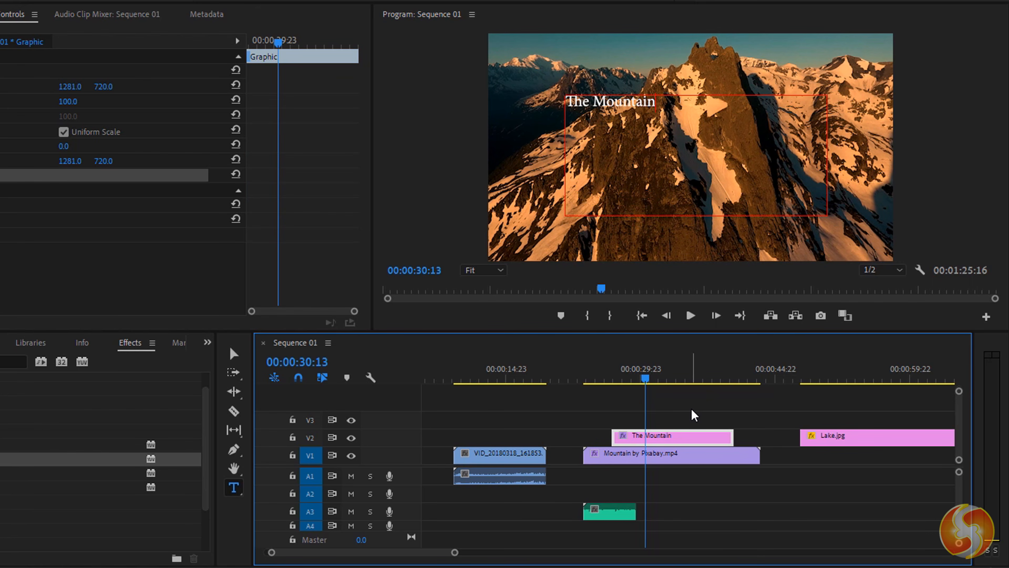
mouse_move(691, 459)
mouse_down()
mouse_move(683, 422)
mouse_move(692, 432)
mouse_move(690, 457)
mouse_move(674, 419)
mouse_move(675, 455)
mouse_up()
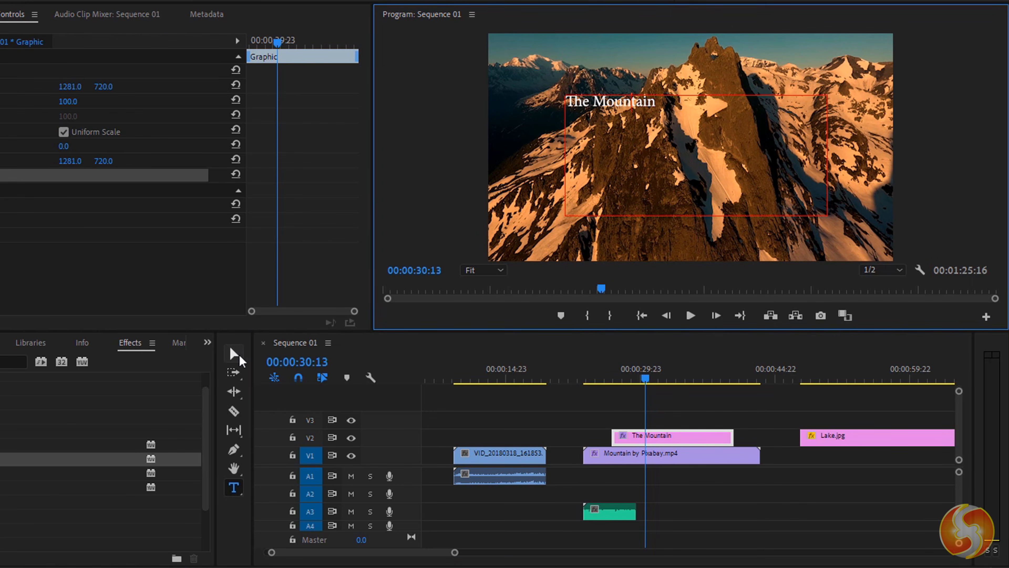
- Move The Mountain title up and left, near the top of the frame
click(239, 354)
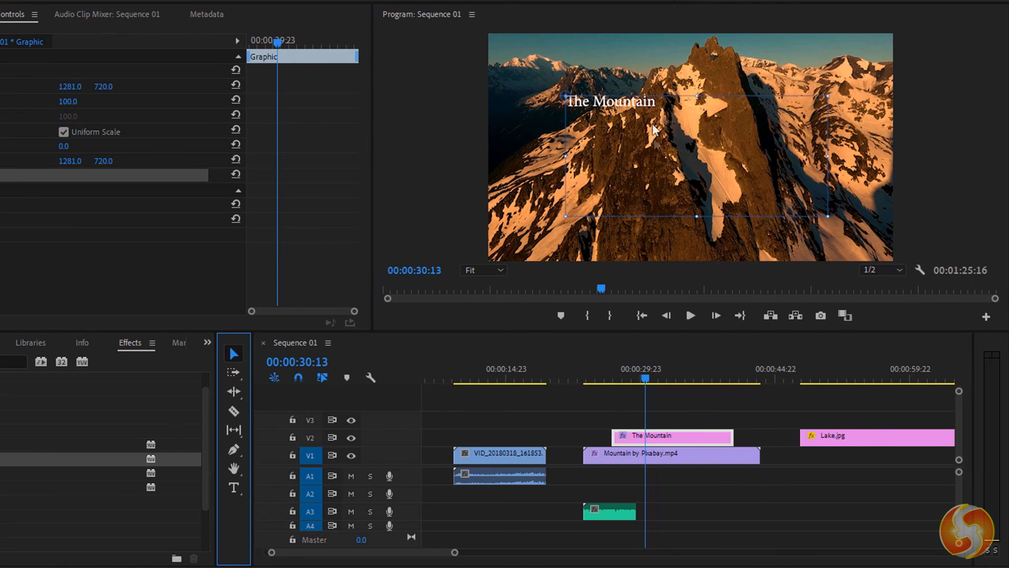
mouse_move(647, 102)
mouse_down()
mouse_move(716, 121)
mouse_move(642, 95)
mouse_up()
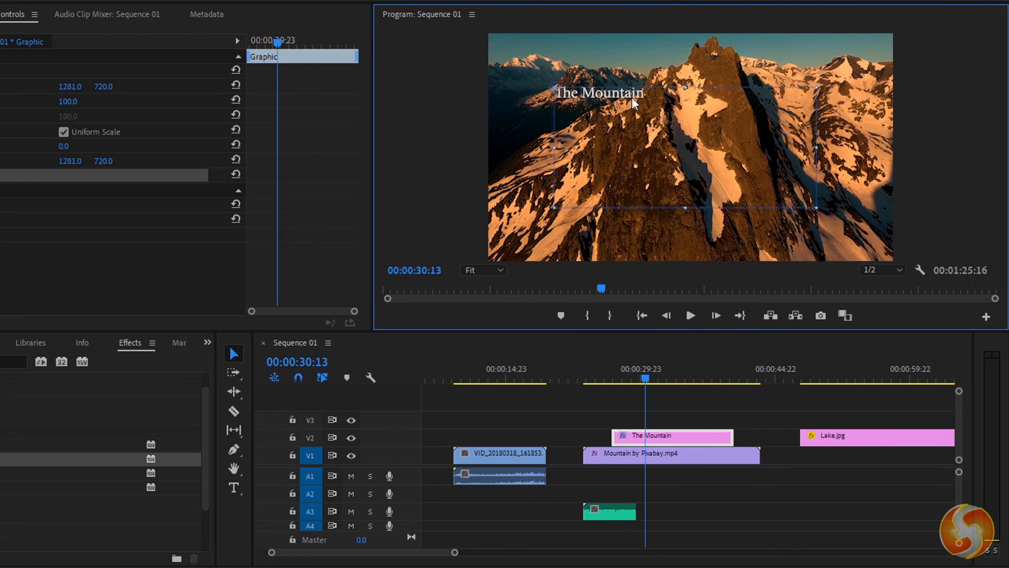
drag(819, 208, 611, 98)
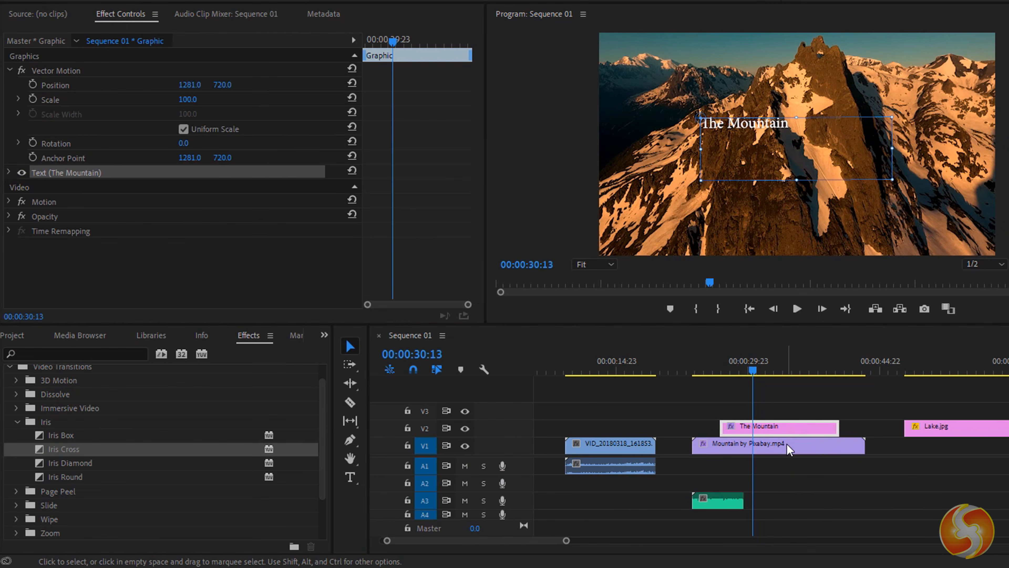
- In Effect Controls, make The Mountain title text italic at size 192
click(680, 453)
click(679, 434)
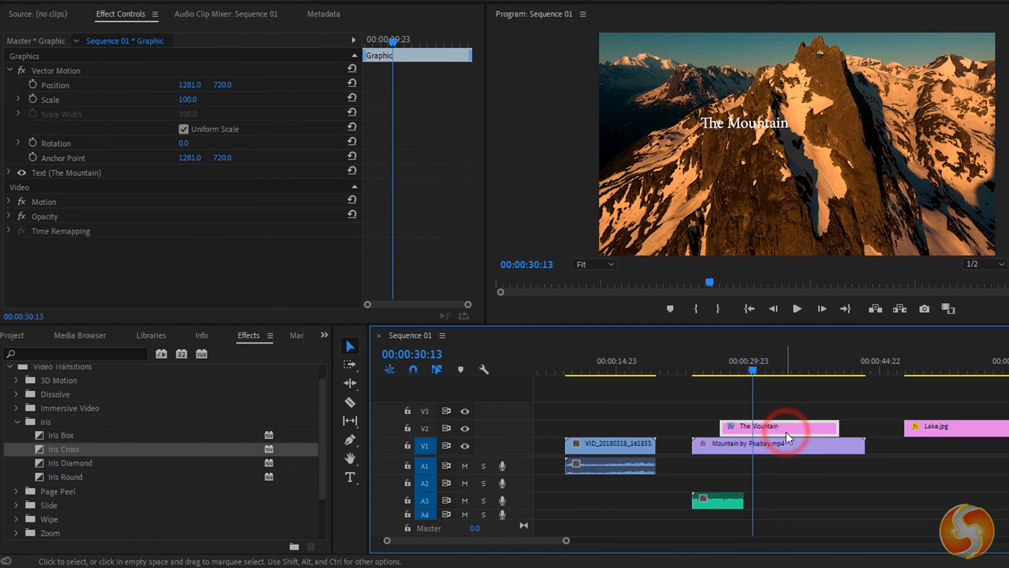
click(9, 172)
scroll(107, 199, down, 1)
scroll(108, 197, down, 1)
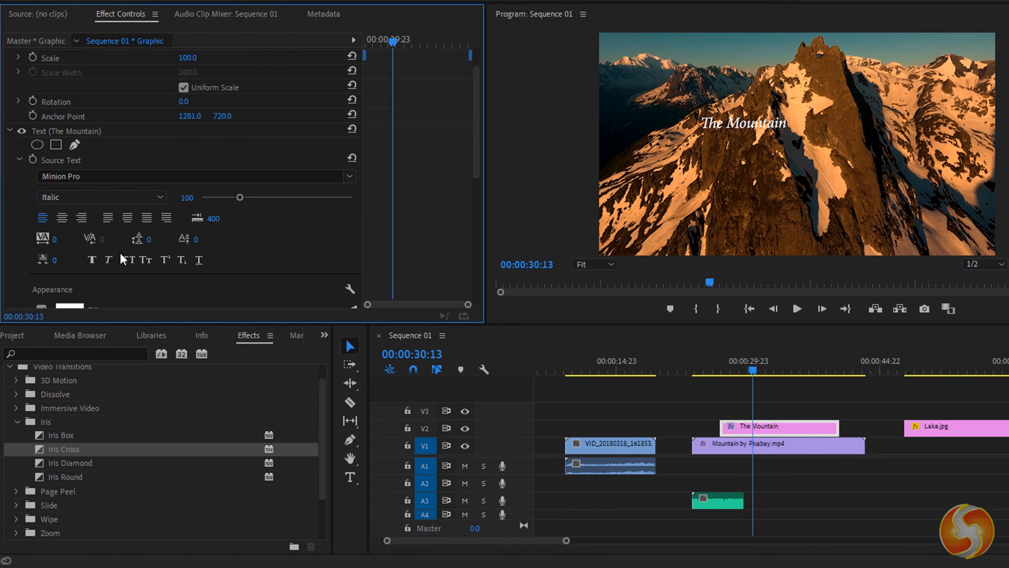
click(97, 258)
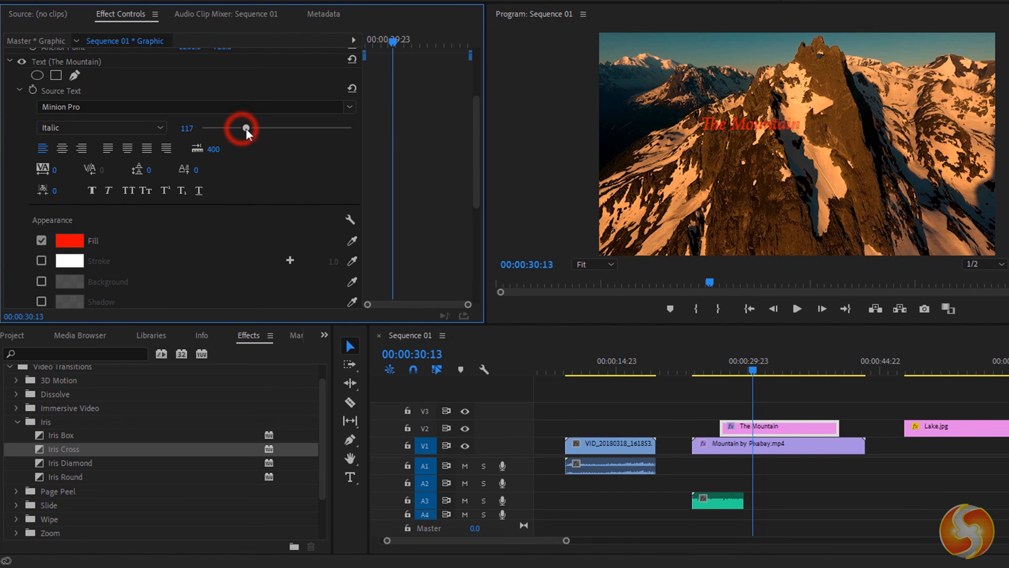
drag(246, 128, 272, 134)
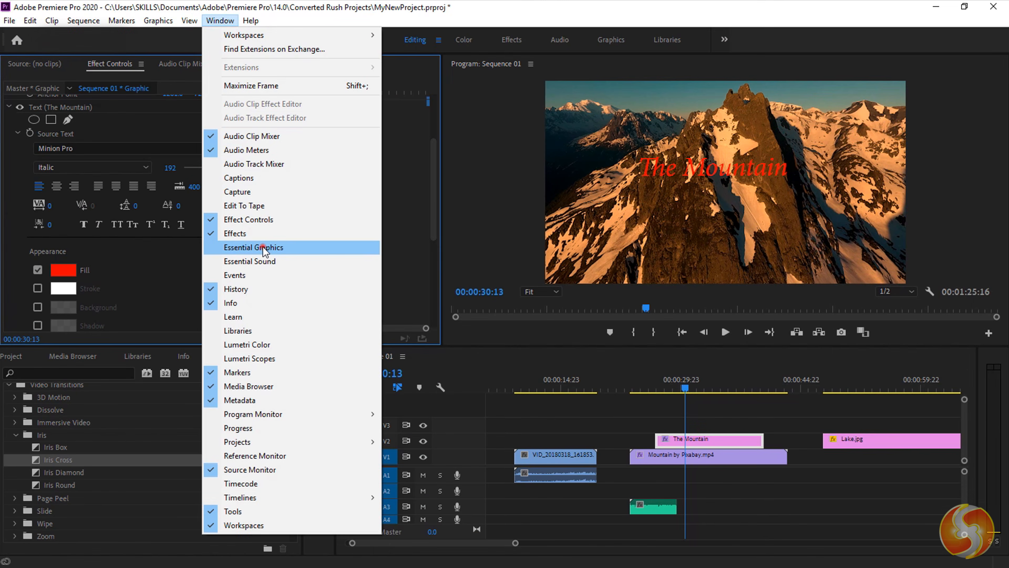
- In Essential Graphics, give The Mountain title a thicker stroke outline
click(247, 246)
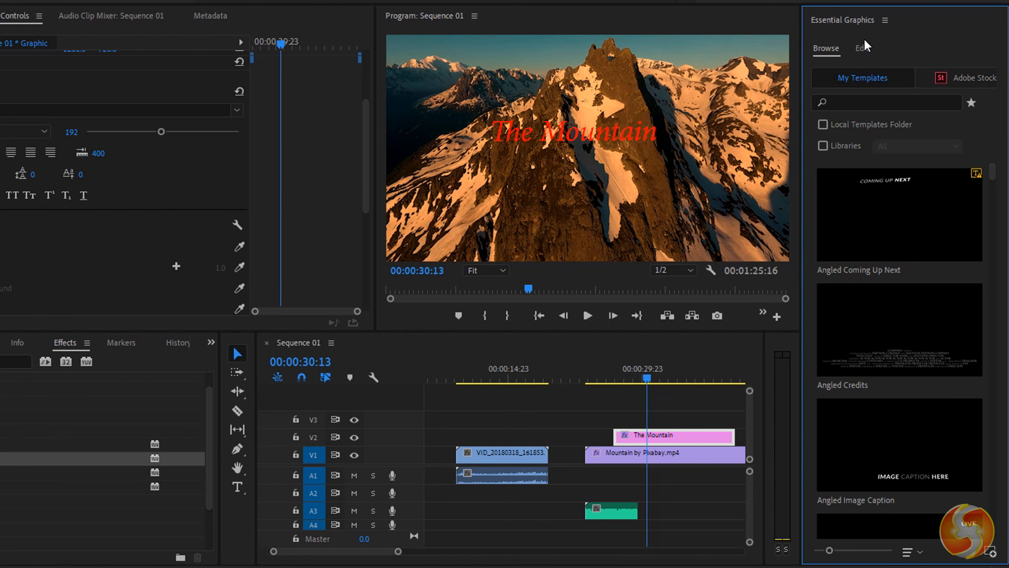
click(877, 92)
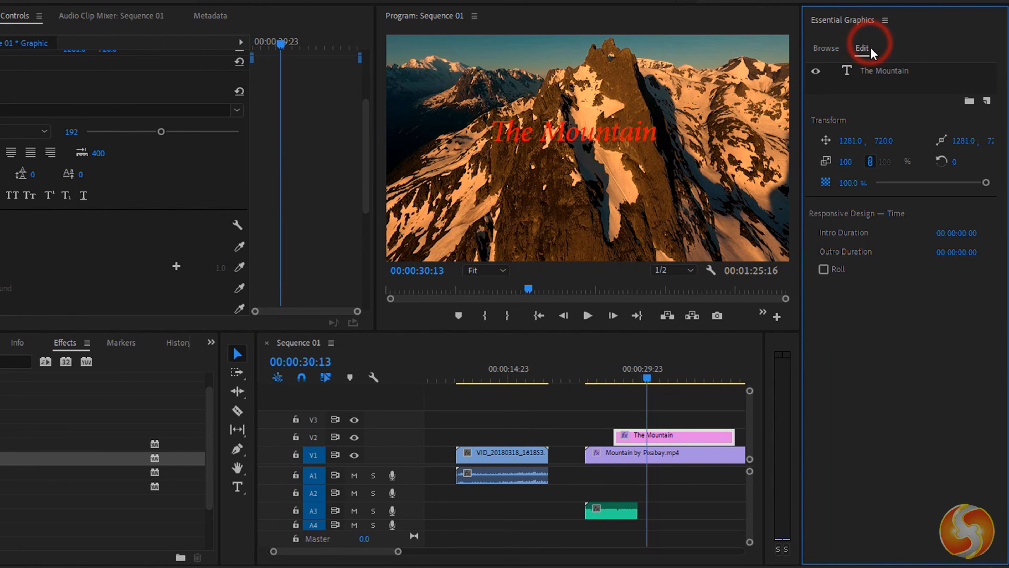
click(612, 143)
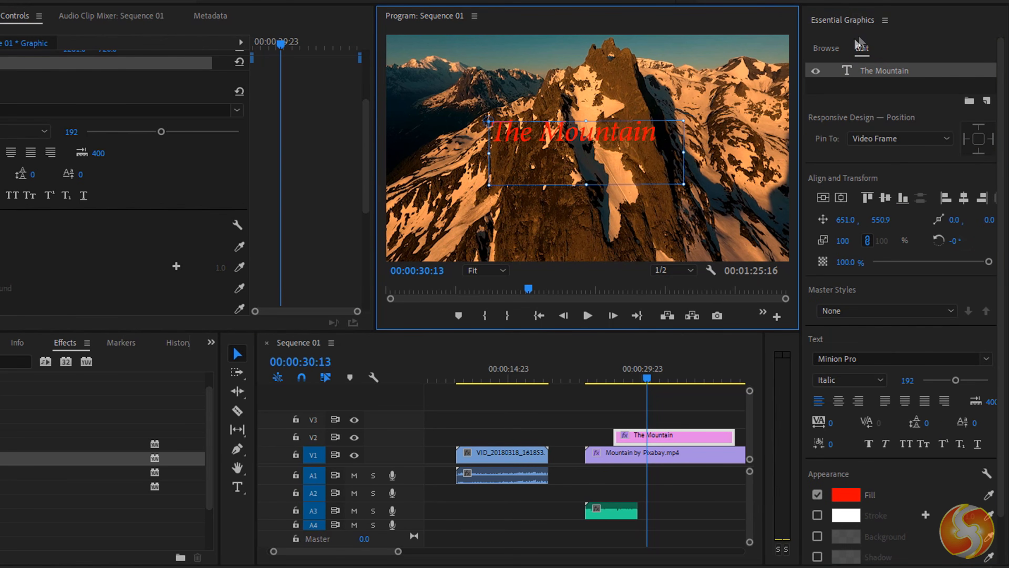
scroll(870, 224, down, 2)
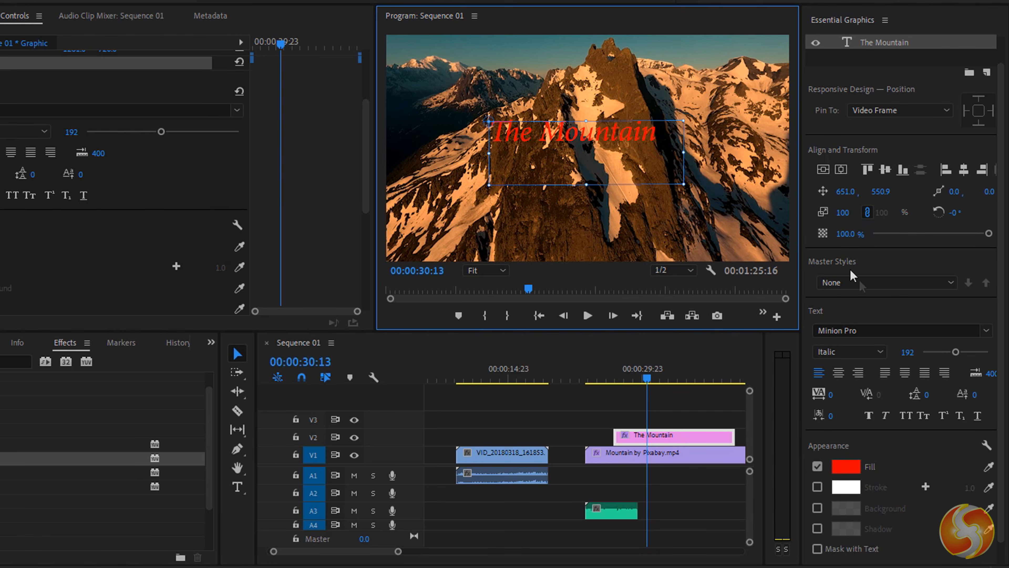
click(817, 464)
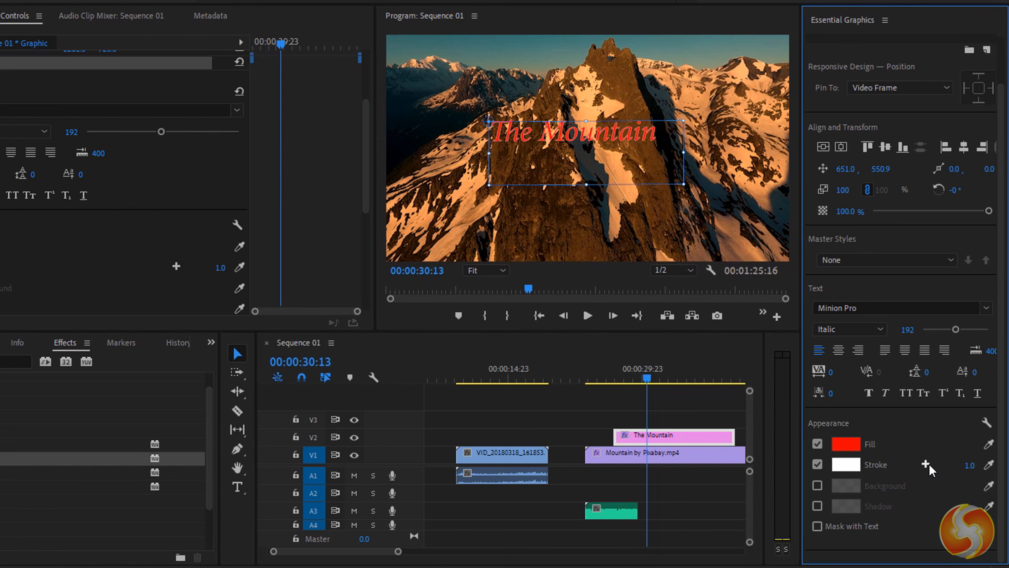
click(969, 465)
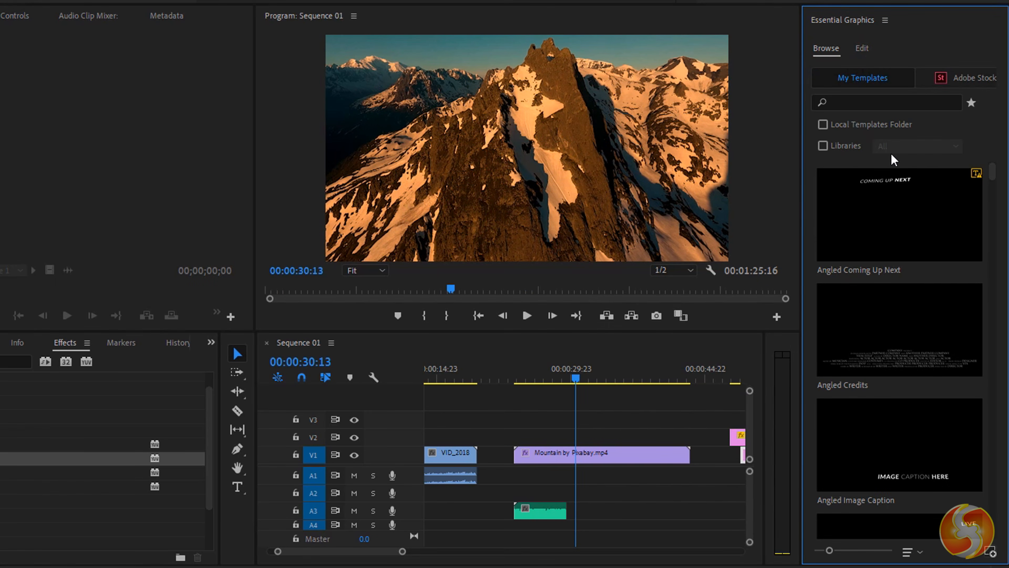
- Add the Angled Title template to V2 above the mountain clip and preview its animation
scroll(903, 189, down, 10)
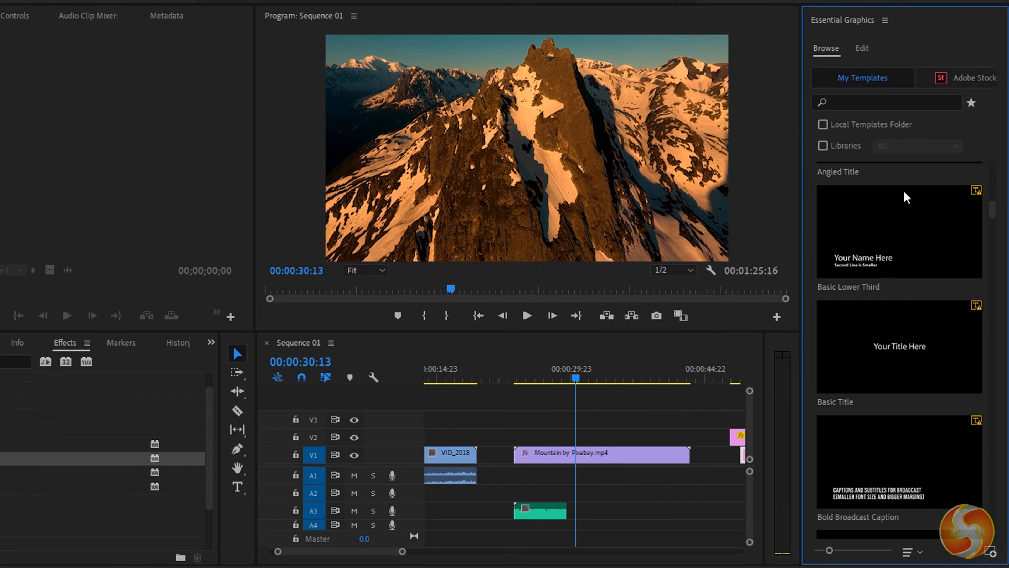
scroll(904, 190, up, 3)
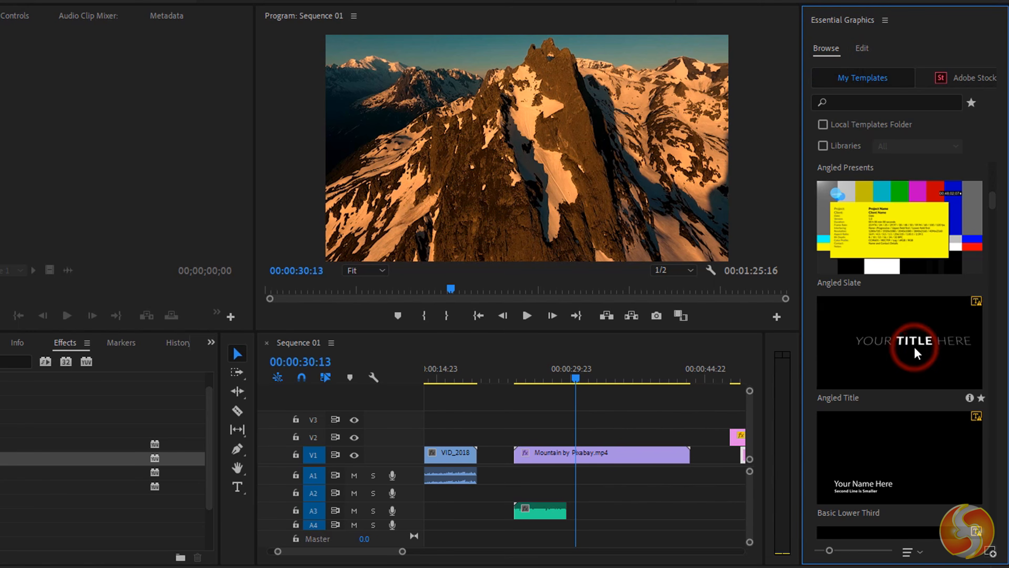
drag(909, 350, 637, 431)
click(521, 366)
click(532, 321)
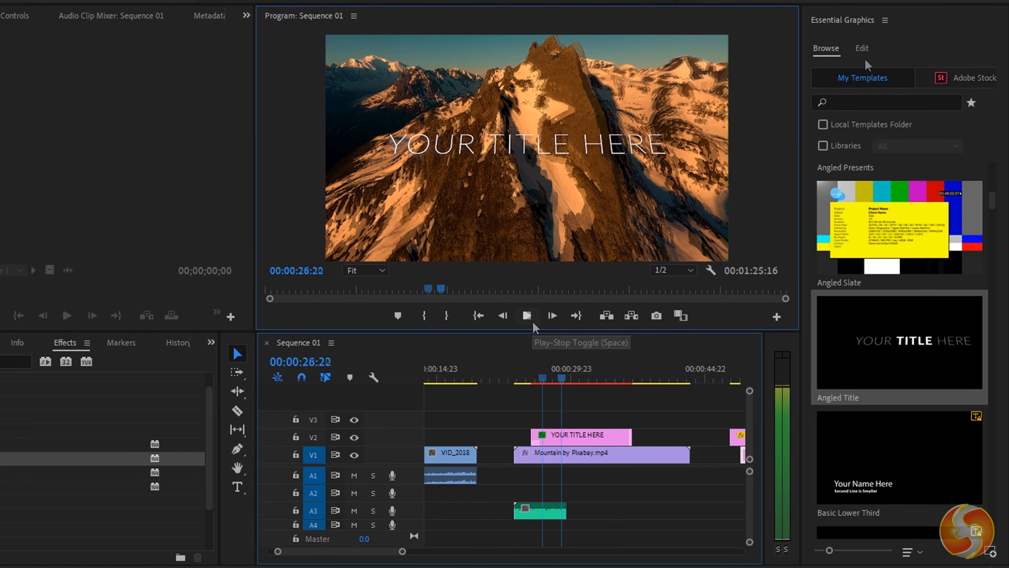
click(862, 48)
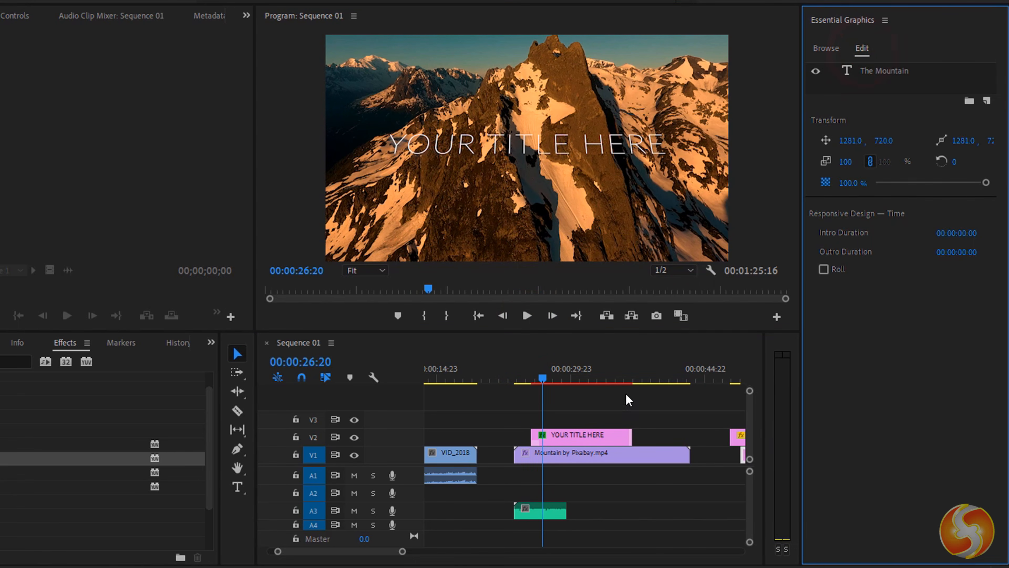
- Select the YOUR TITLE HERE clip and step through its Alpha Glow, Mosaic and text layers
click(592, 435)
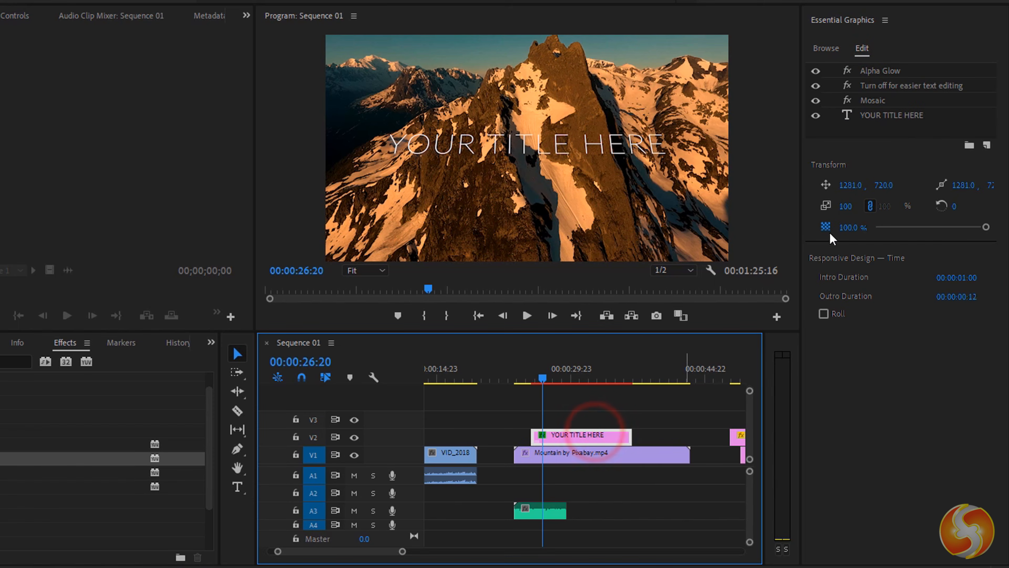
click(889, 71)
click(885, 87)
click(876, 100)
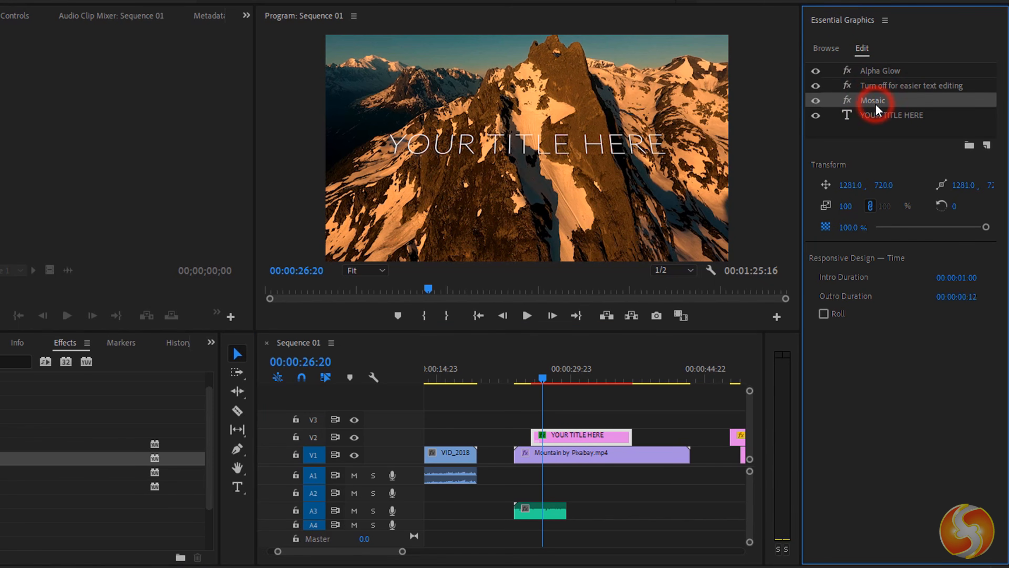
click(880, 116)
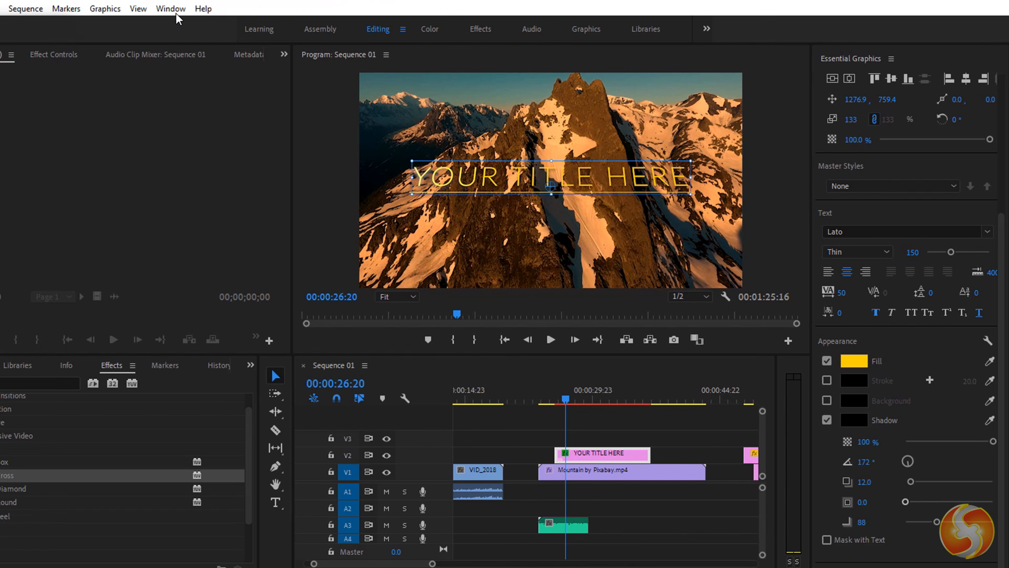
- In Essential Sound, tag WindHowl.wav as Dialogue and enable EQ with amount 1.5
click(174, 12)
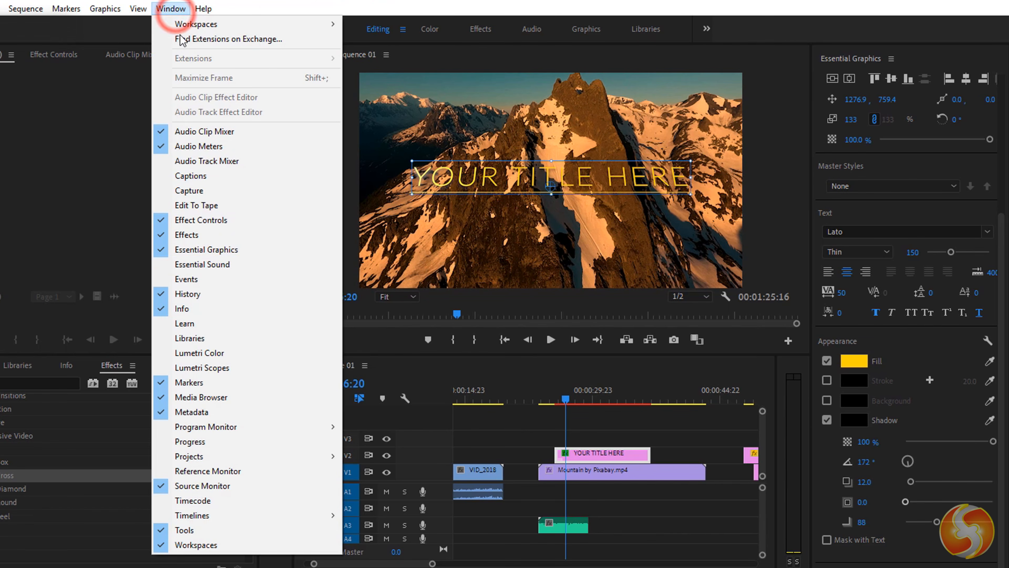
click(249, 264)
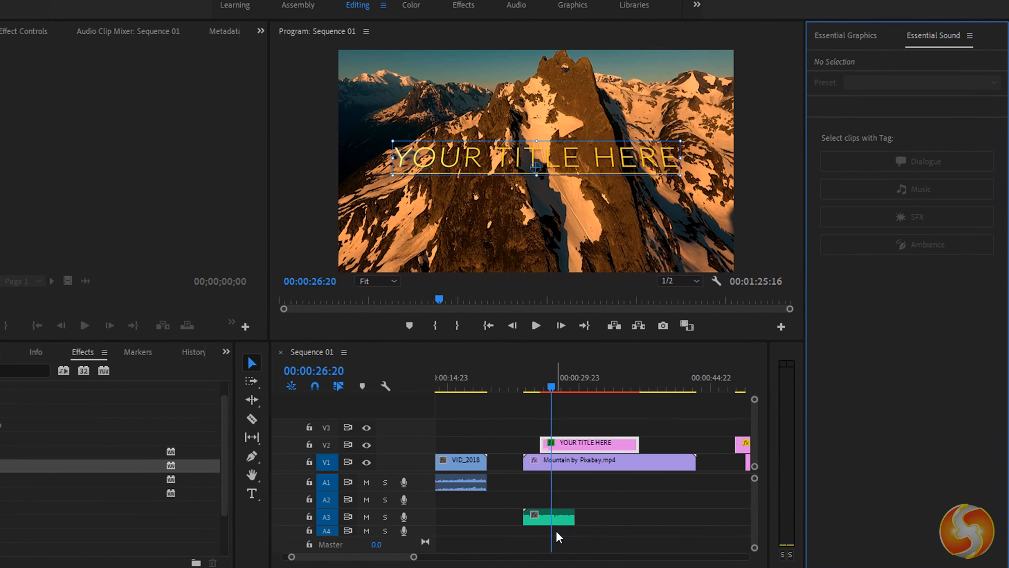
click(564, 525)
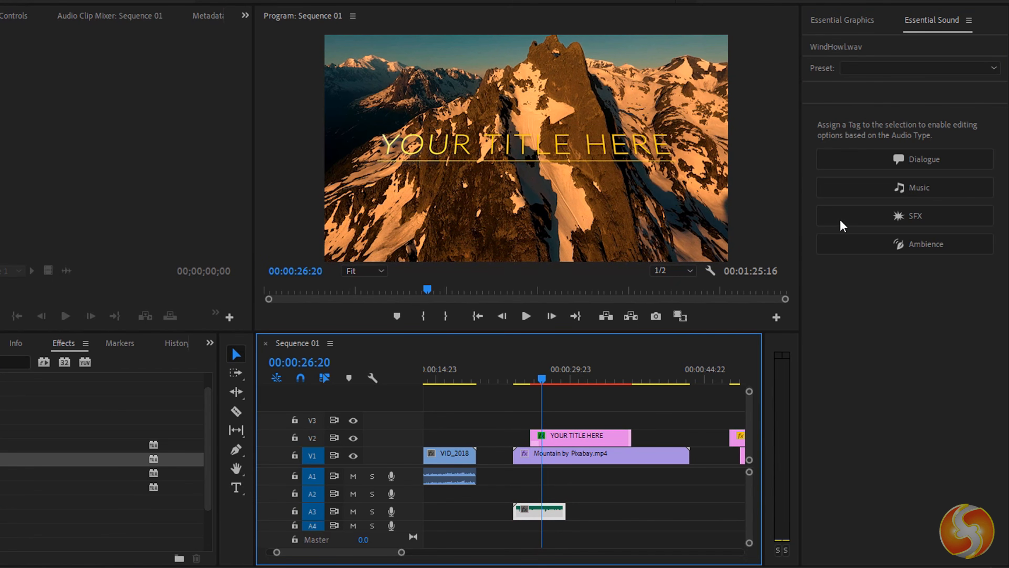
click(909, 159)
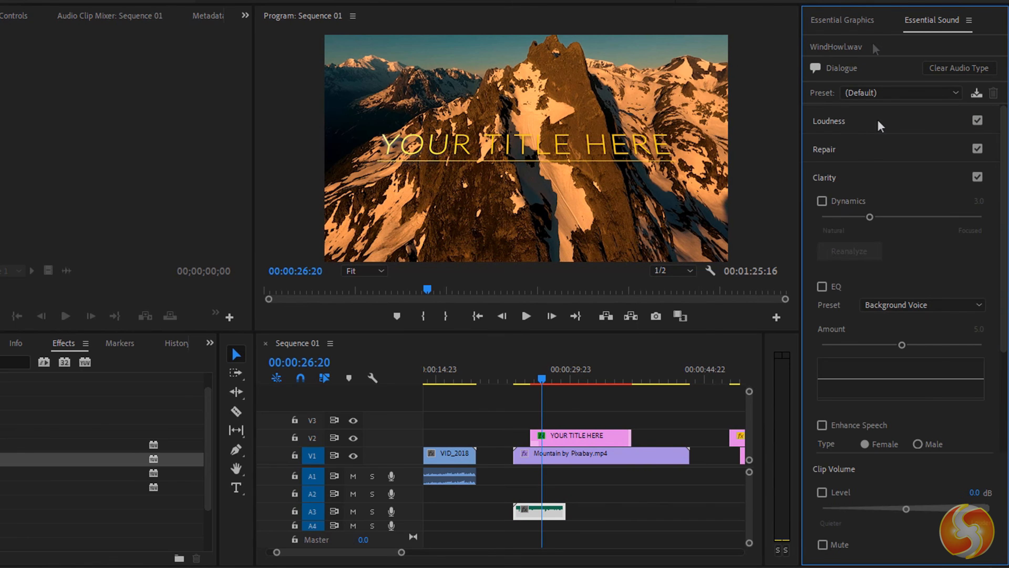
scroll(843, 235, down, 3)
click(821, 148)
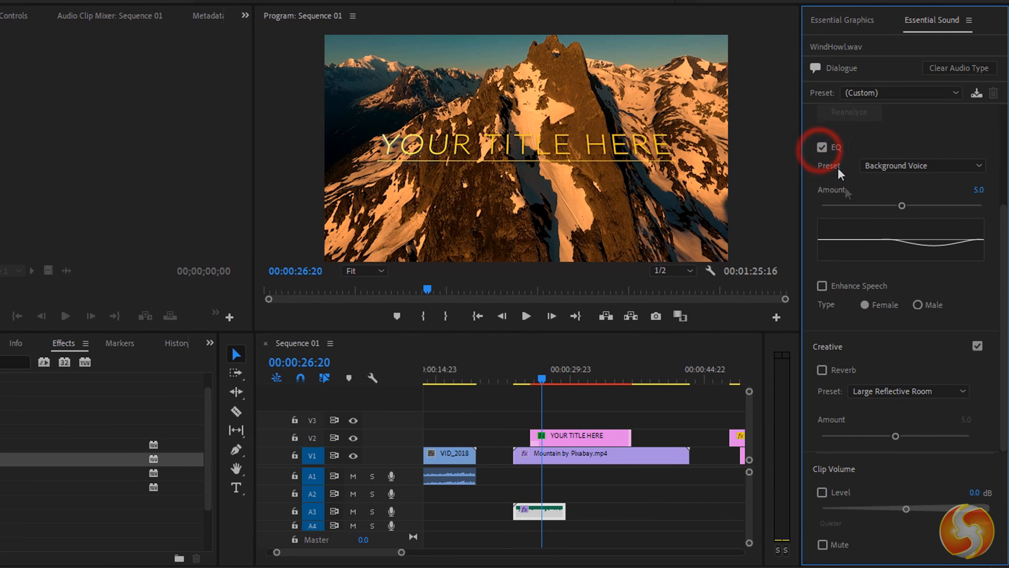
drag(892, 208, 851, 215)
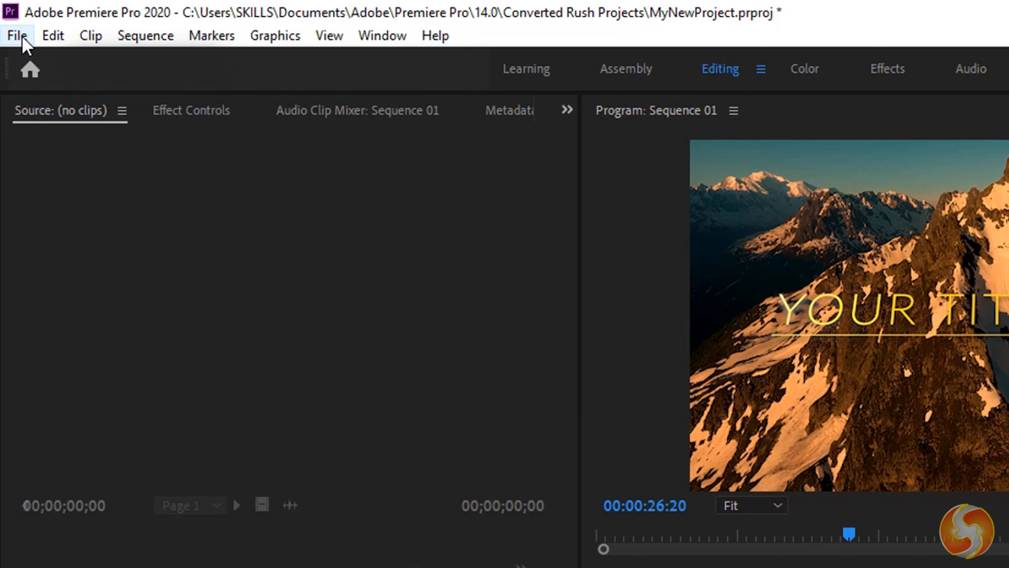
click(23, 38)
click(111, 312)
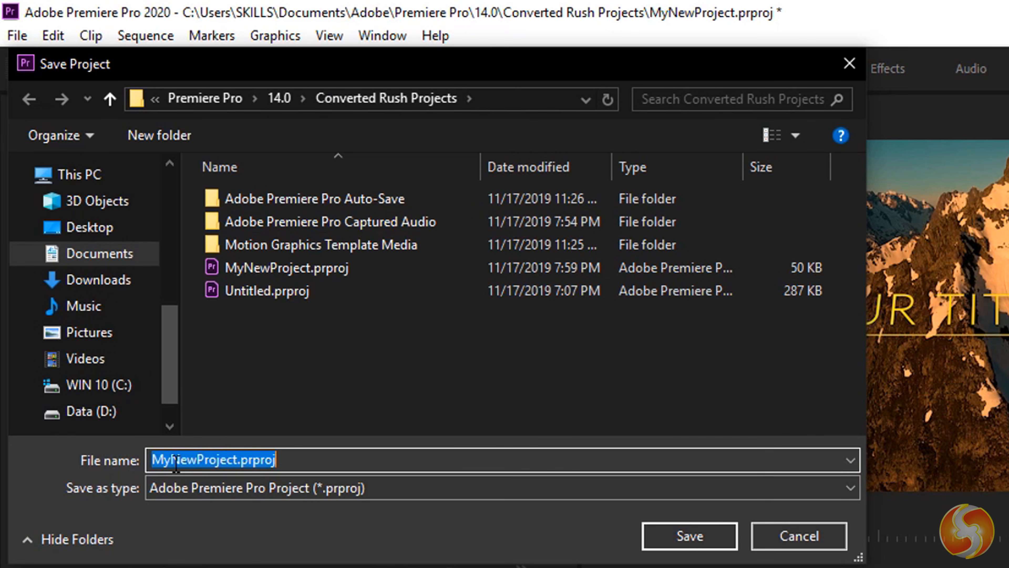
click(196, 460)
drag(158, 460, 296, 459)
click(301, 457)
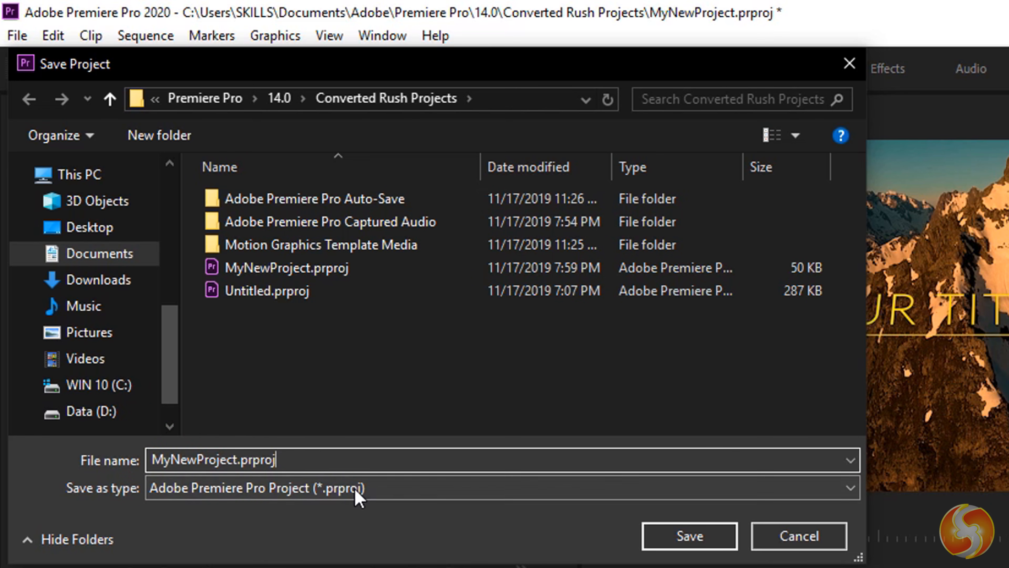
click(799, 536)
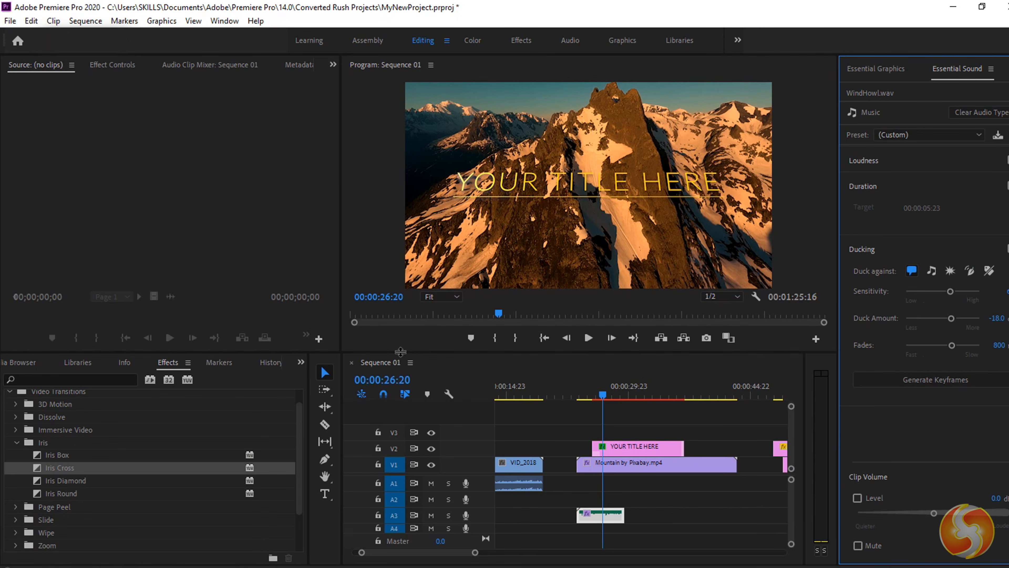
click(383, 363)
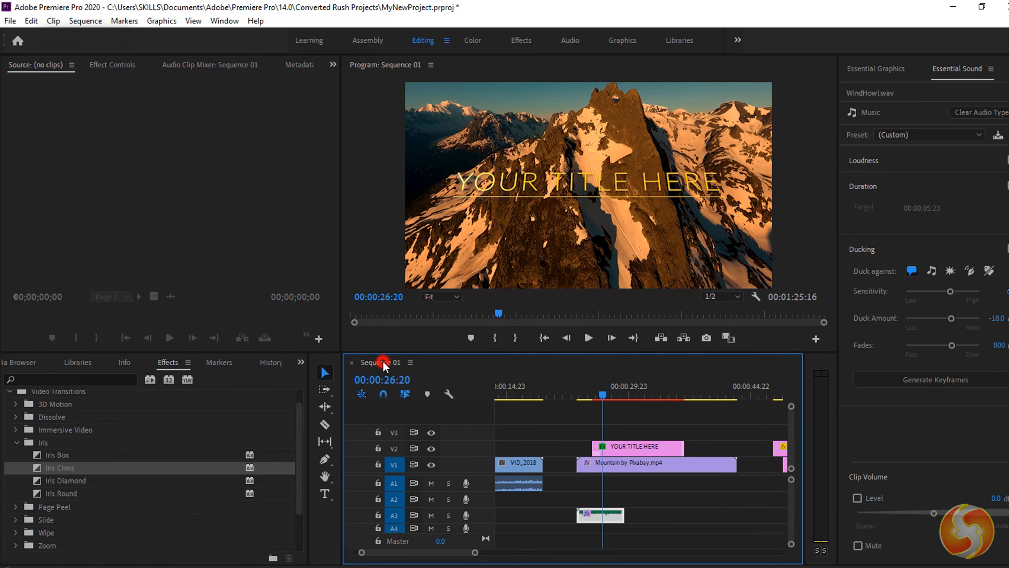
- Open the media export settings and set the format to H.264 after briefly trying DPX
click(11, 21)
click(131, 393)
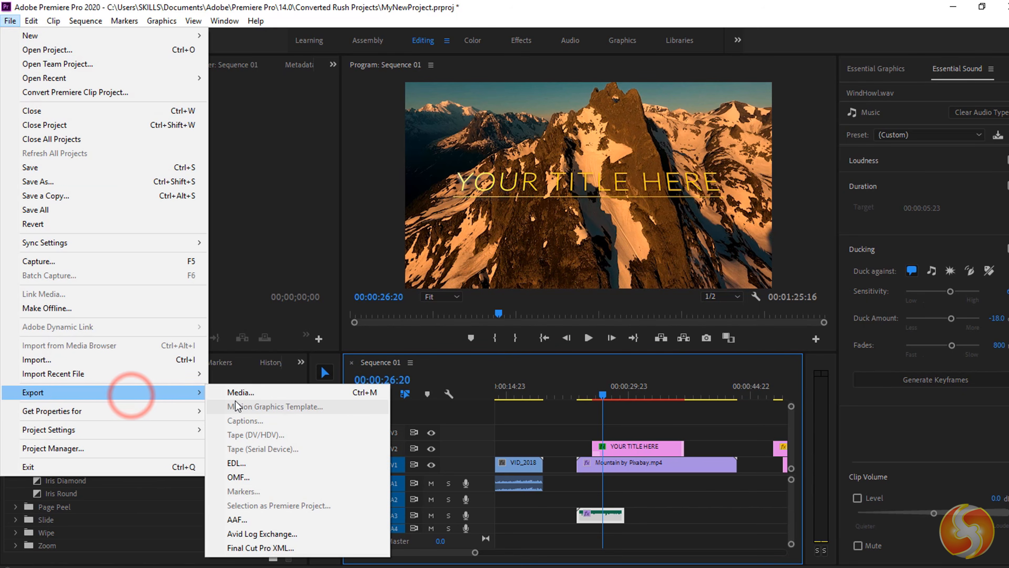
click(256, 392)
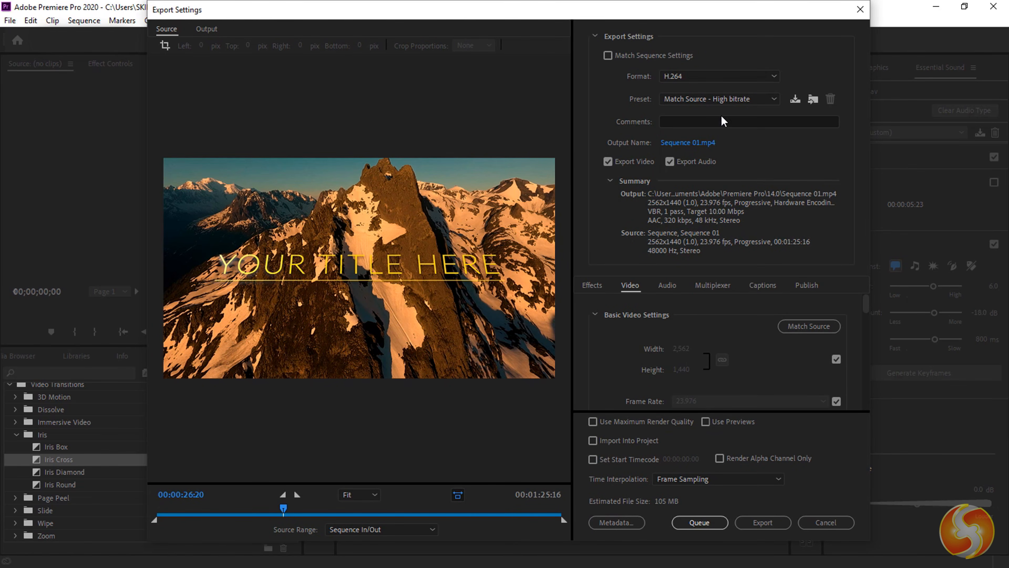
click(705, 76)
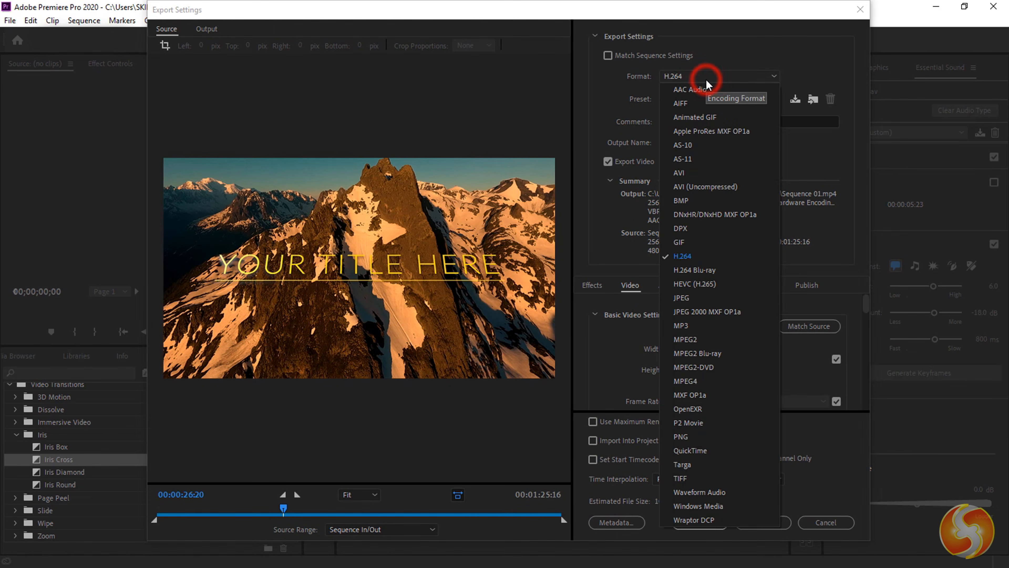
click(722, 231)
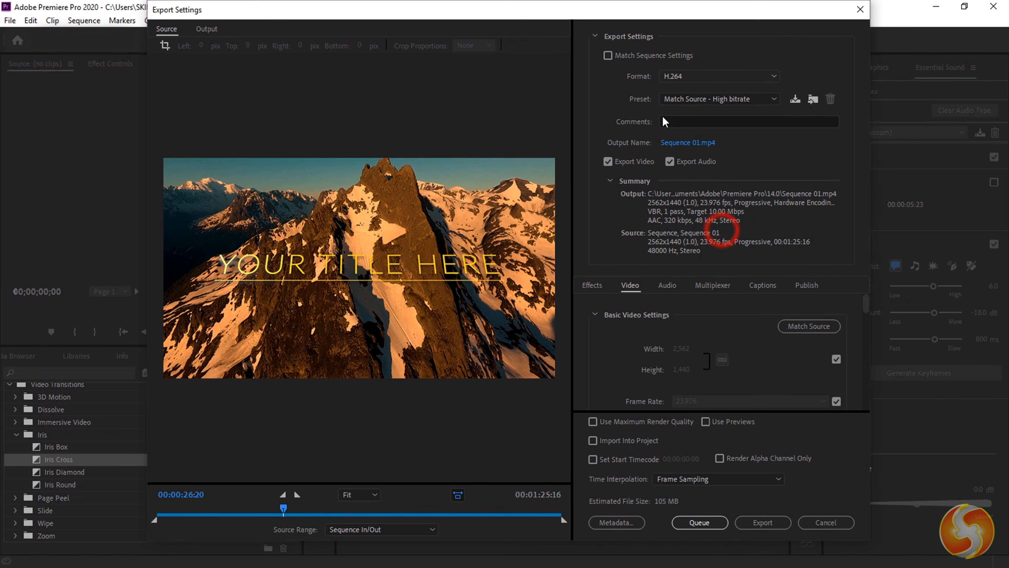
click(700, 80)
click(701, 256)
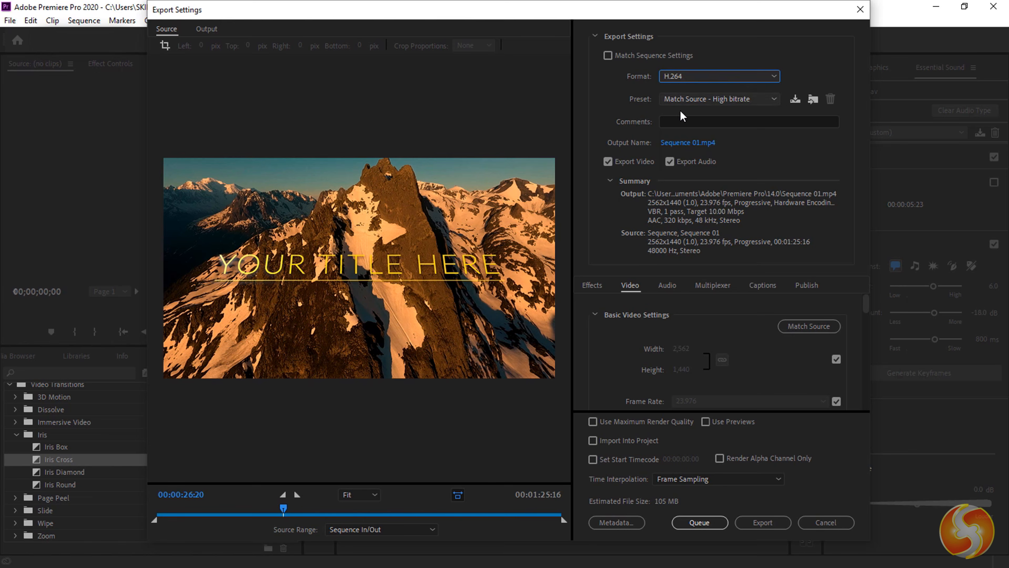
- Choose the YouTube 1080p Full HD preset for 1920×1080 output
click(713, 99)
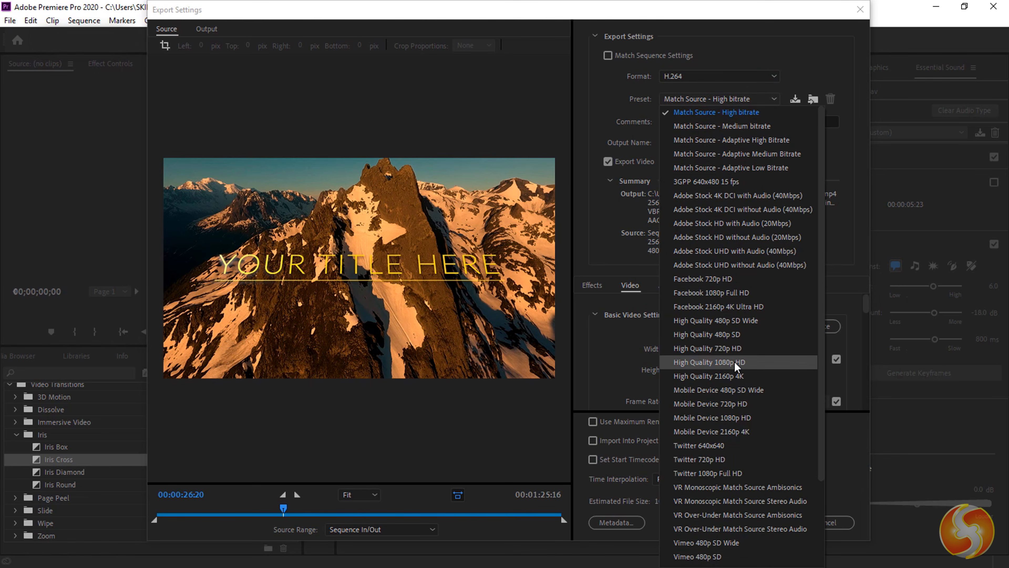
scroll(737, 369, down, 3)
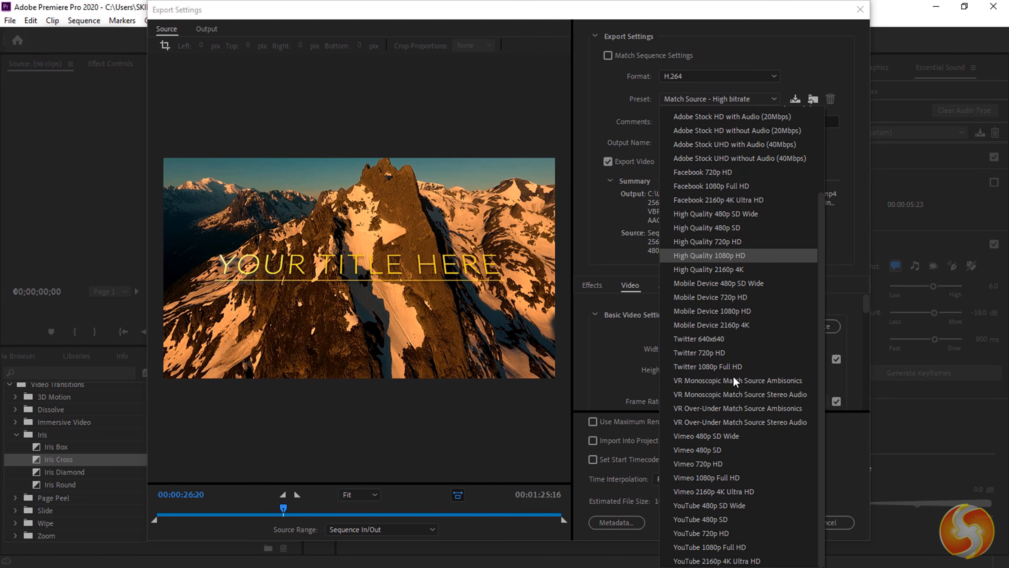
click(737, 547)
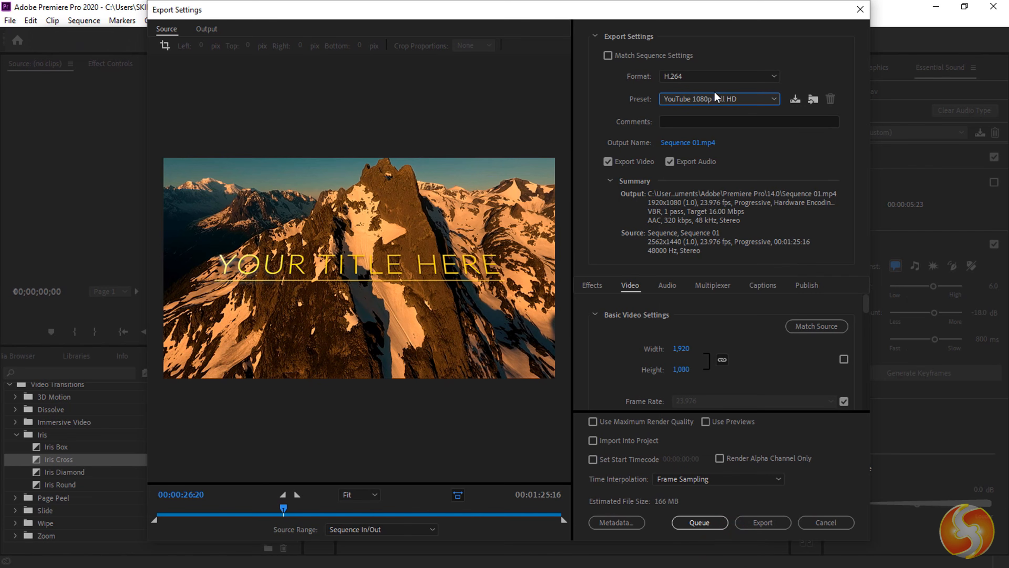
click(696, 143)
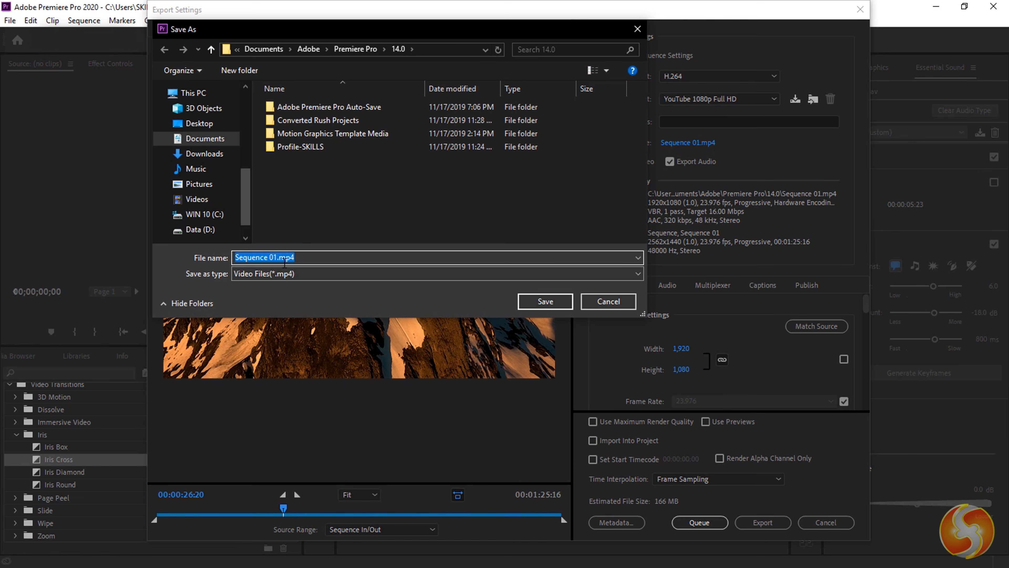
- Name the export output file MyVideo.mp4
key(ctrl+a)
text(MyVideo)
key(Return)
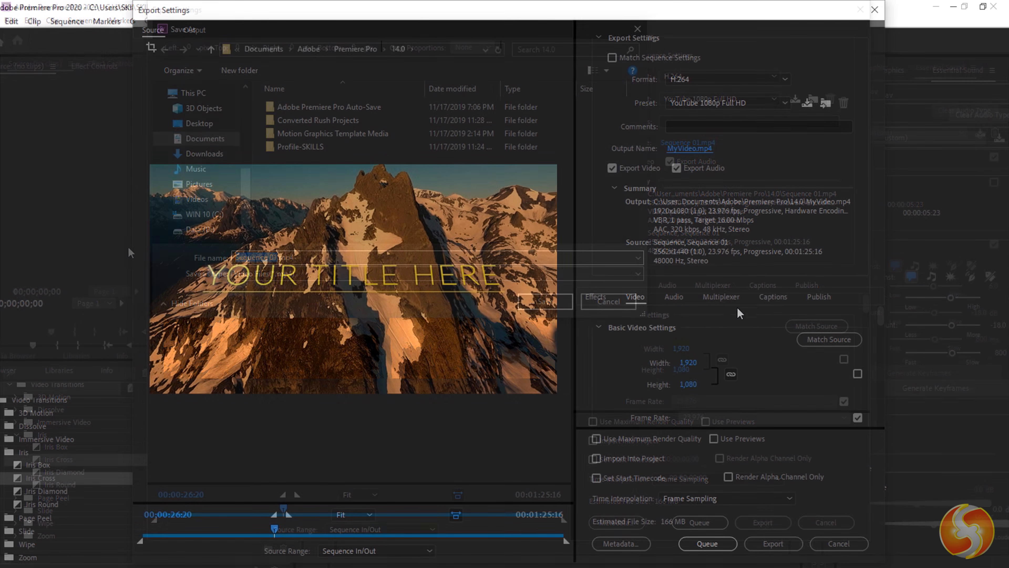
scroll(682, 354, down, 6)
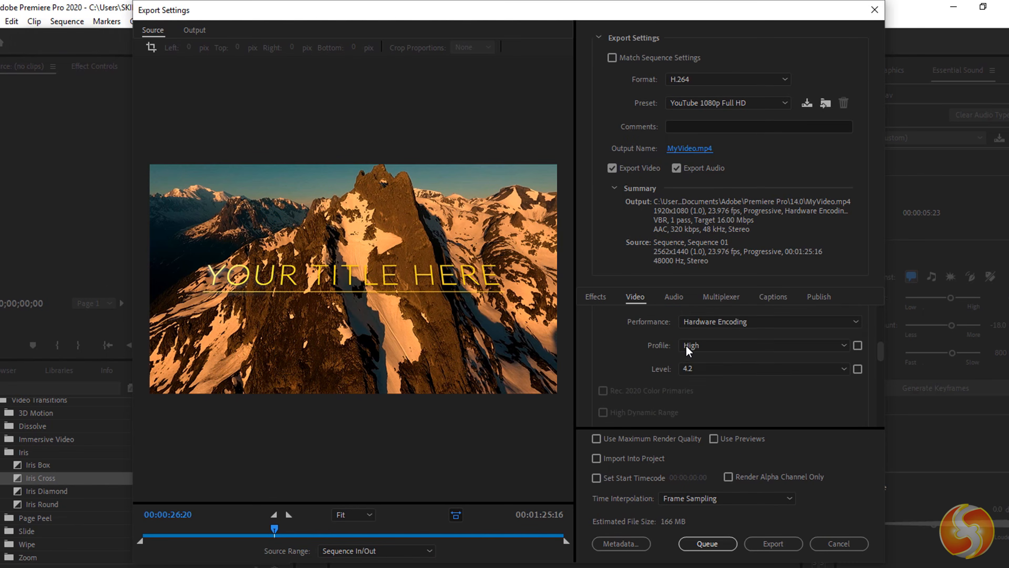
click(674, 297)
scroll(680, 350, down, 3)
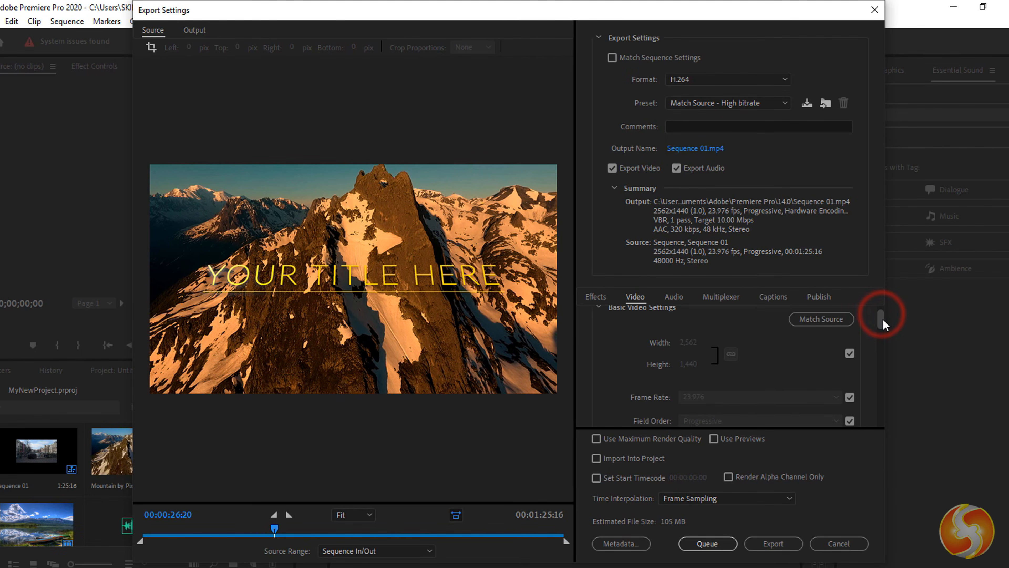
- Stop matching the source frame rate and set the export frame rate to 29.97 fps
mouse_move(881, 315)
mouse_down()
mouse_move(870, 375)
mouse_move(867, 314)
mouse_up()
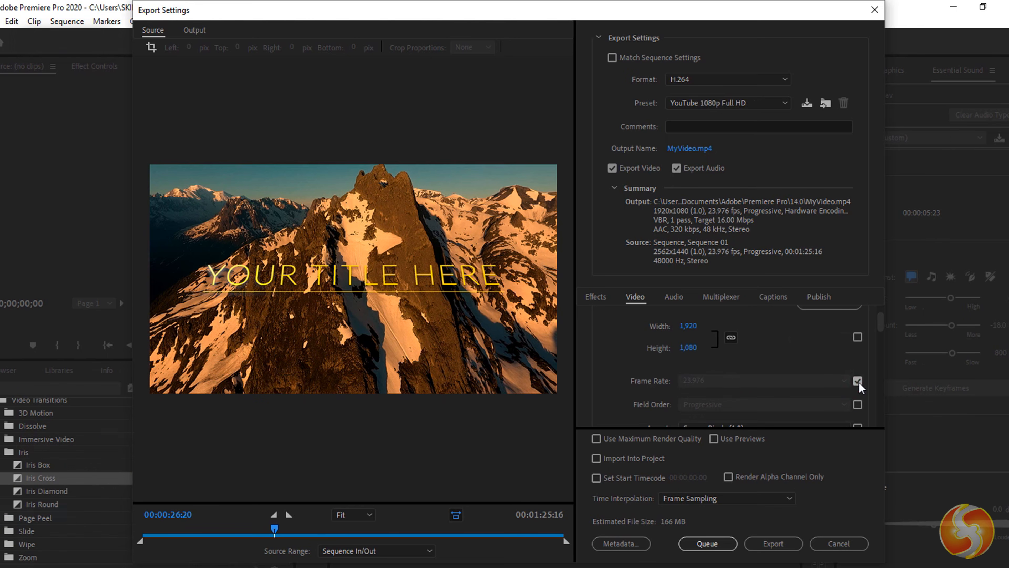
click(849, 381)
click(759, 382)
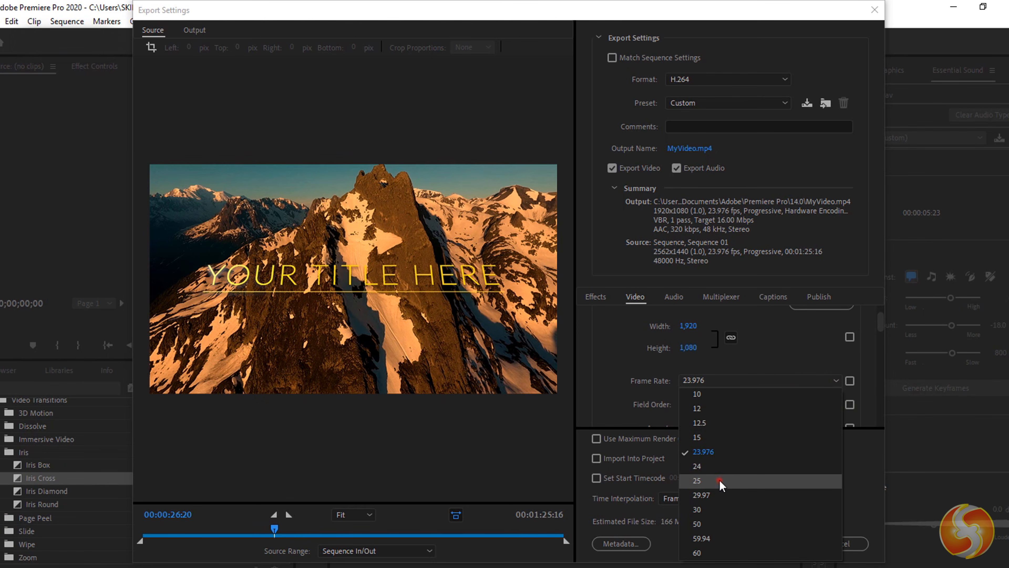
click(721, 495)
scroll(731, 393, up, 1)
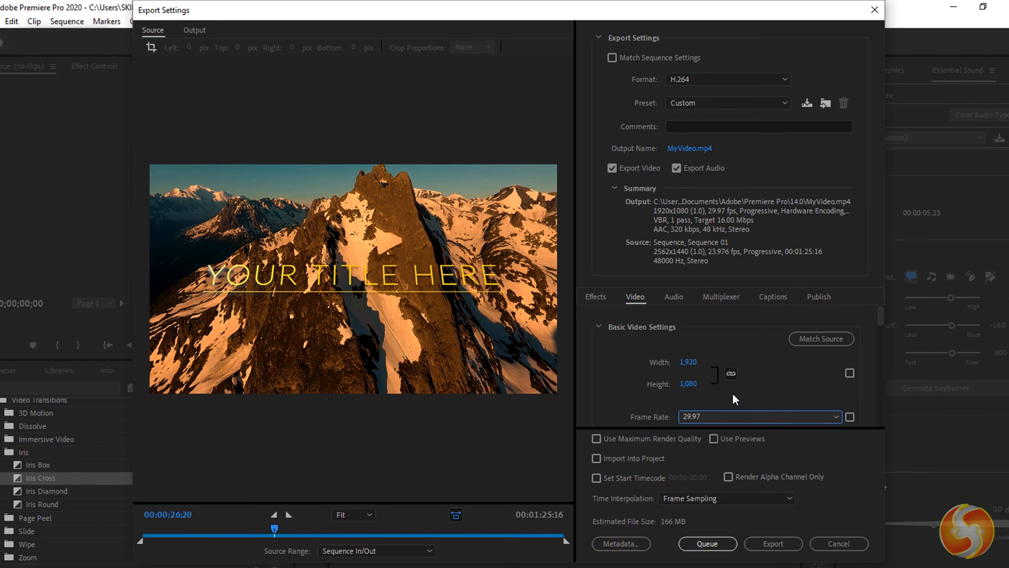
scroll(732, 392, down, 1)
click(636, 398)
scroll(636, 404, down, 2)
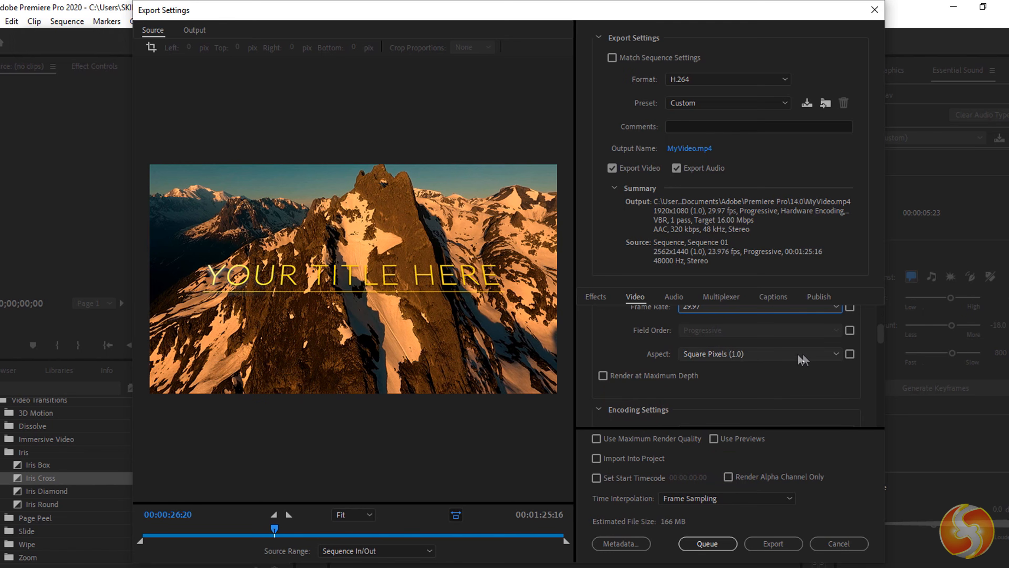
scroll(707, 354, down, 2)
scroll(703, 379, up, 3)
click(182, 31)
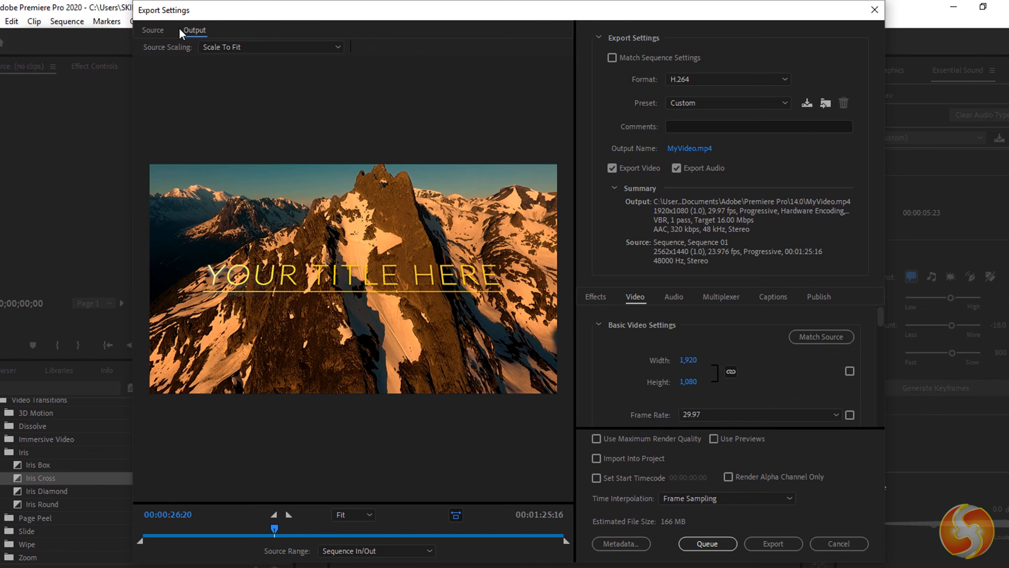
- On the Source tab, try cropping, then trim the export range to a 15-second span
click(161, 31)
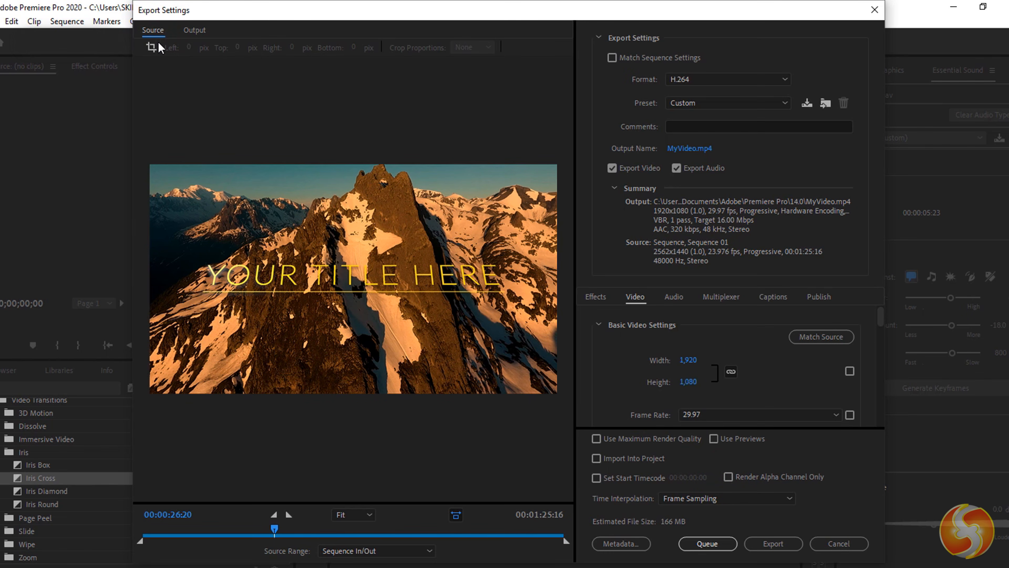
click(151, 47)
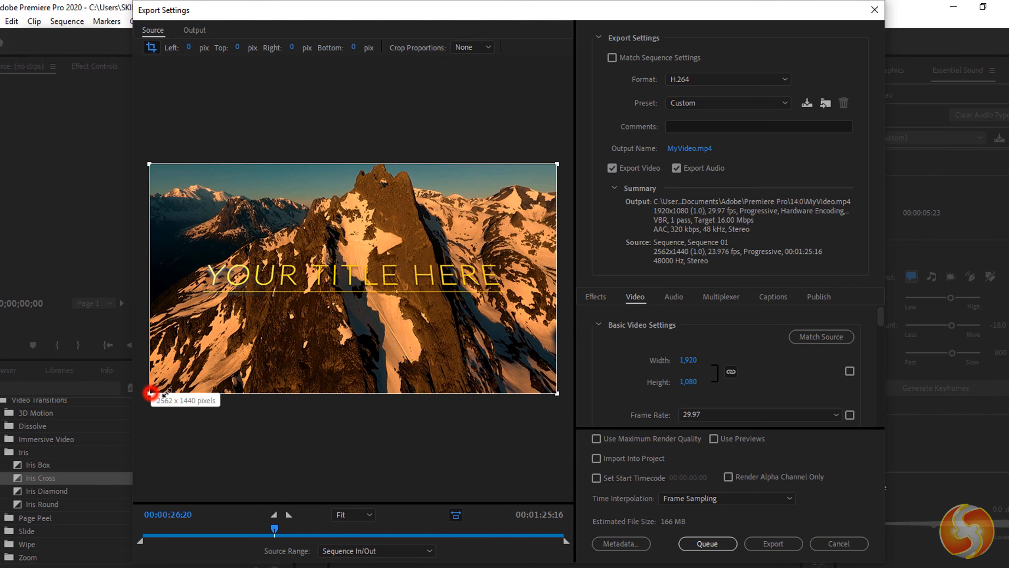
mouse_move(150, 393)
mouse_down()
mouse_move(231, 372)
mouse_move(305, 333)
mouse_move(150, 394)
mouse_up()
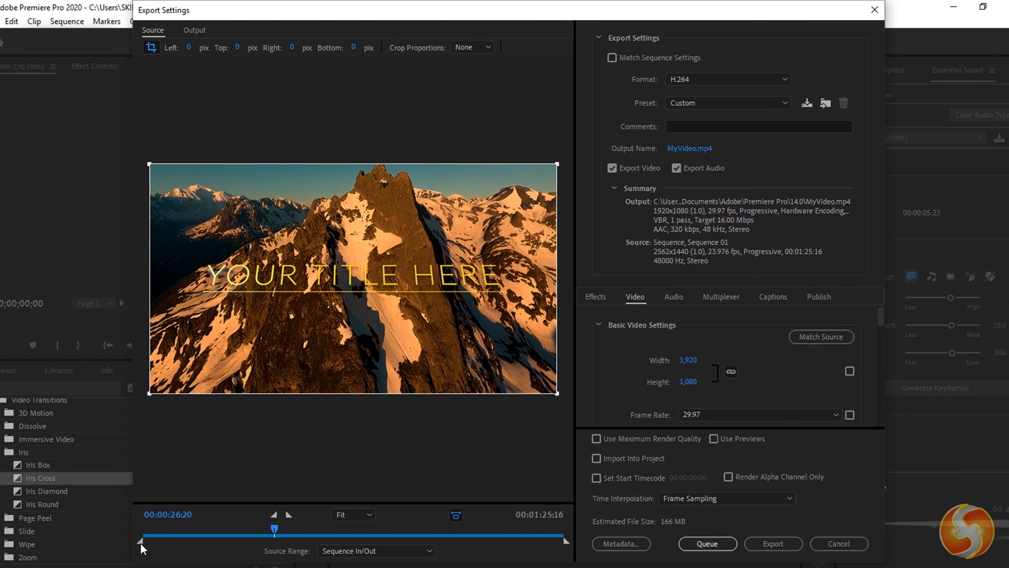
drag(141, 545, 273, 553)
drag(565, 541, 566, 541)
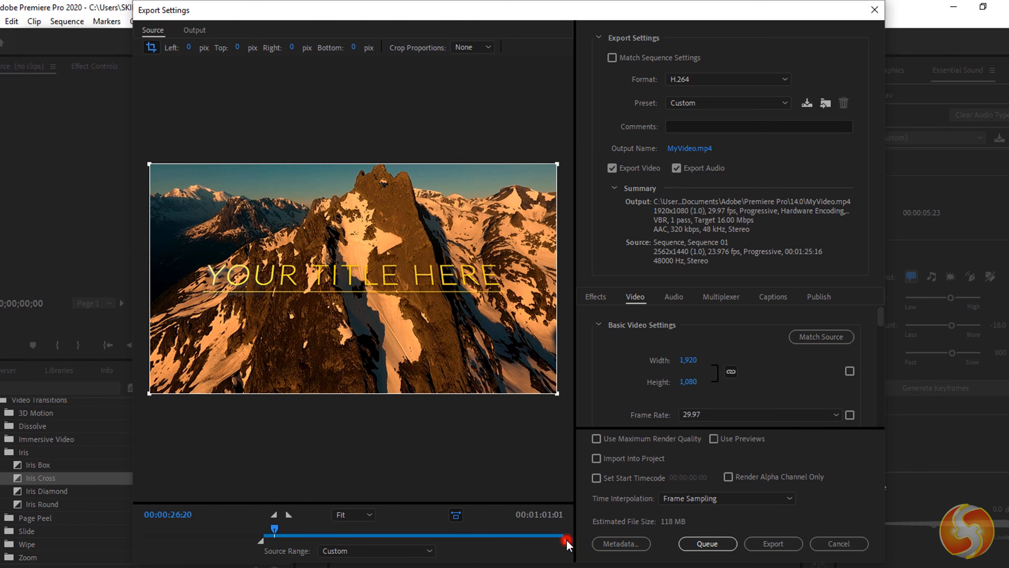
drag(464, 541, 337, 539)
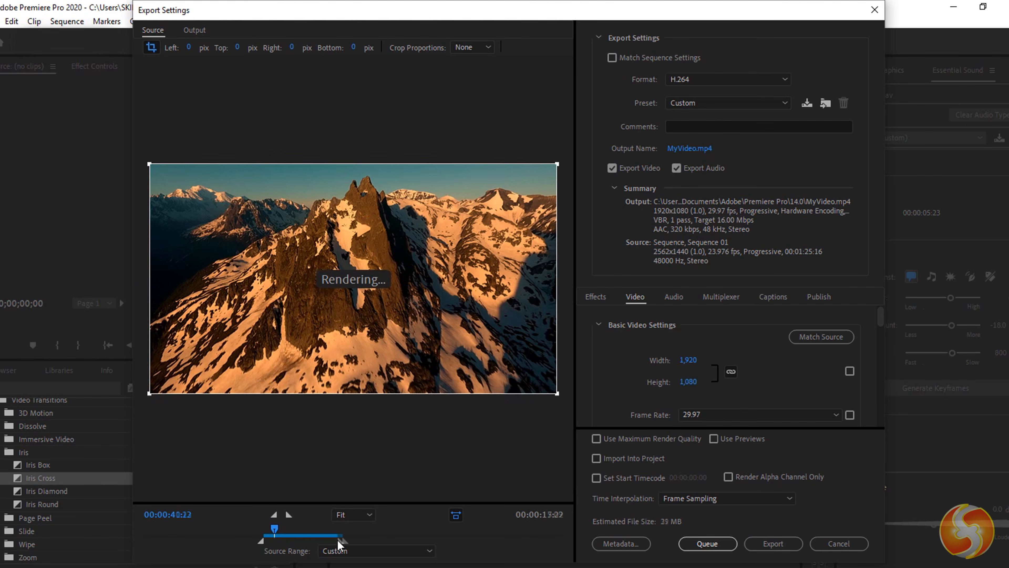
- Start exporting Sequence 01 to MyVideo.mp4 as H.264
click(779, 547)
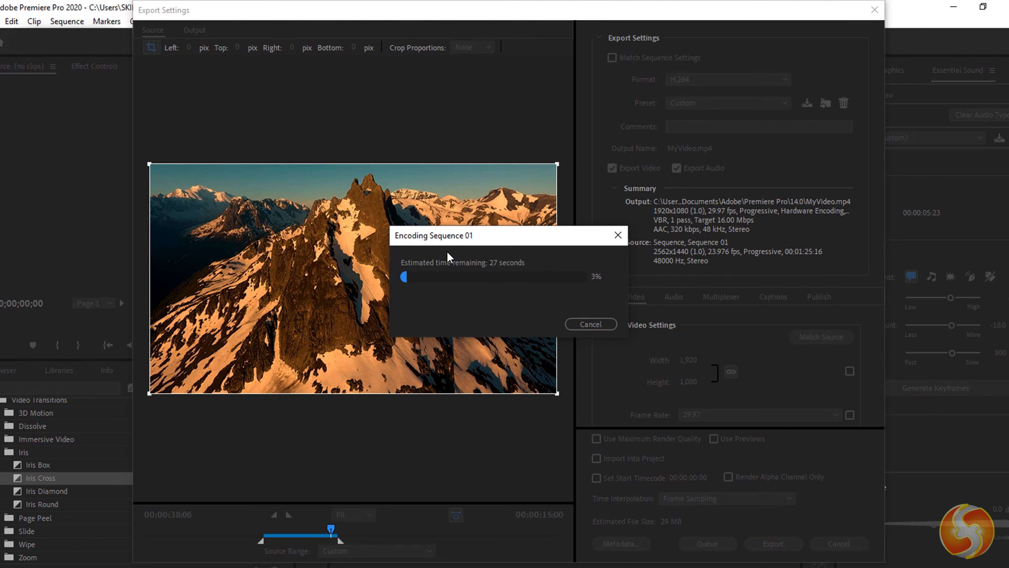